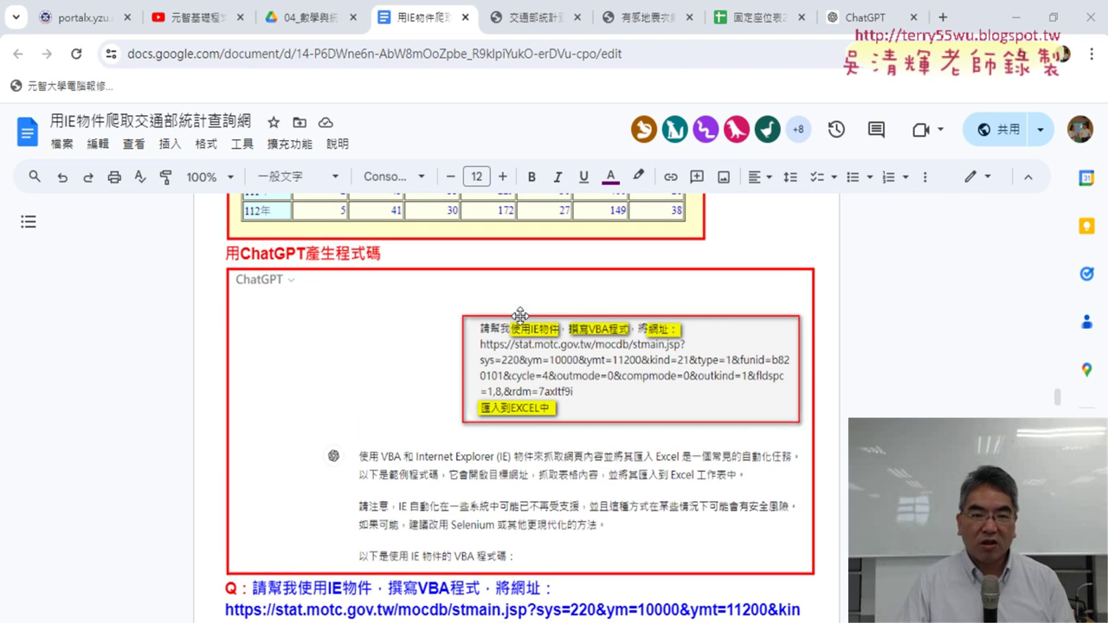
pyautogui.scroll(2, 520, 316)
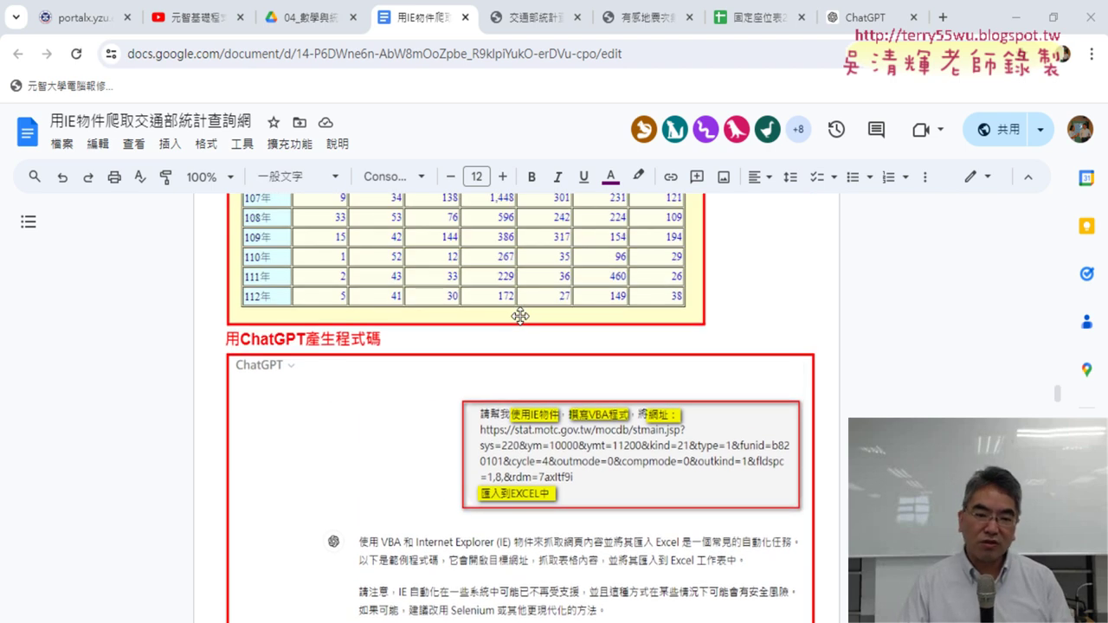
# Select the ChatGPT prompt paragraph containing the website URL.
pyautogui.moveTo(226, 339); pyautogui.dragTo(385, 340)
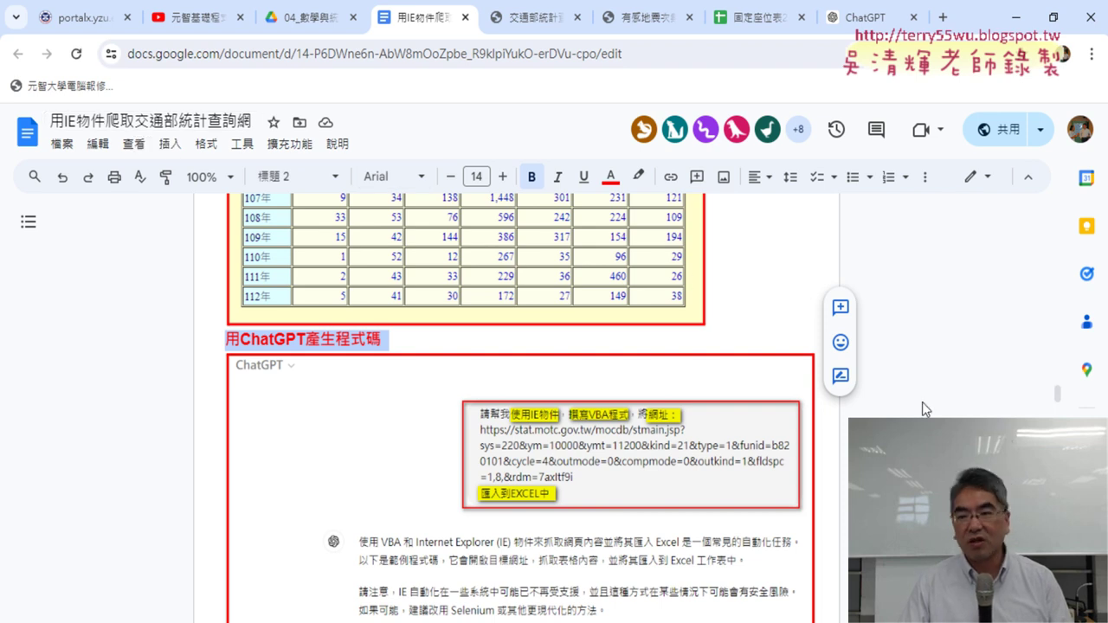
pyautogui.scroll(-2, 685, 321)
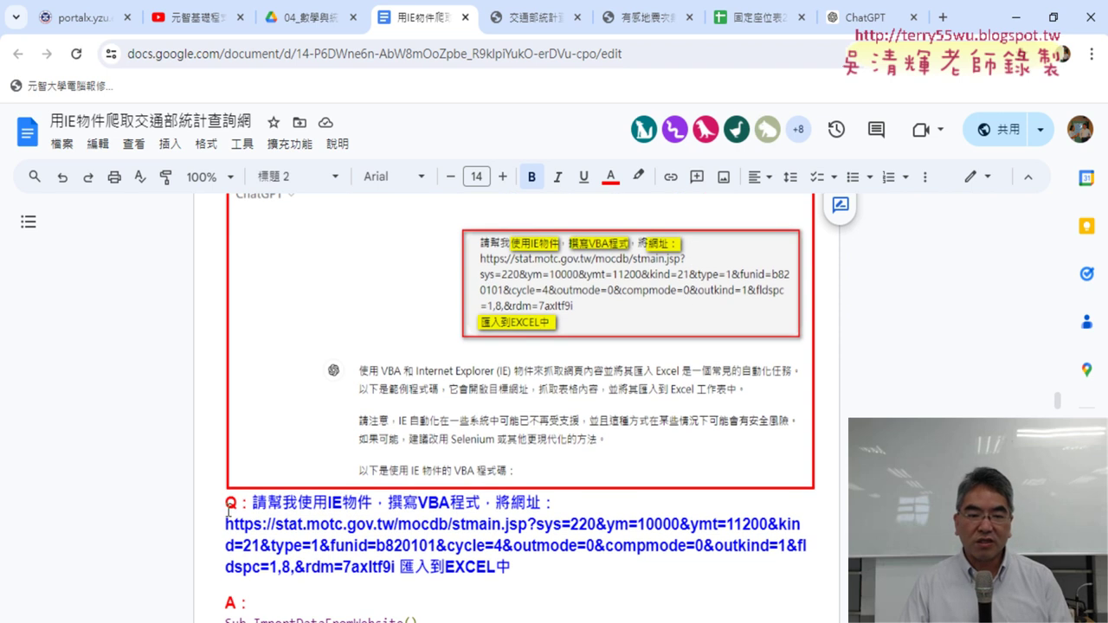
pyautogui.moveTo(252, 503); pyautogui.dragTo(524, 571)
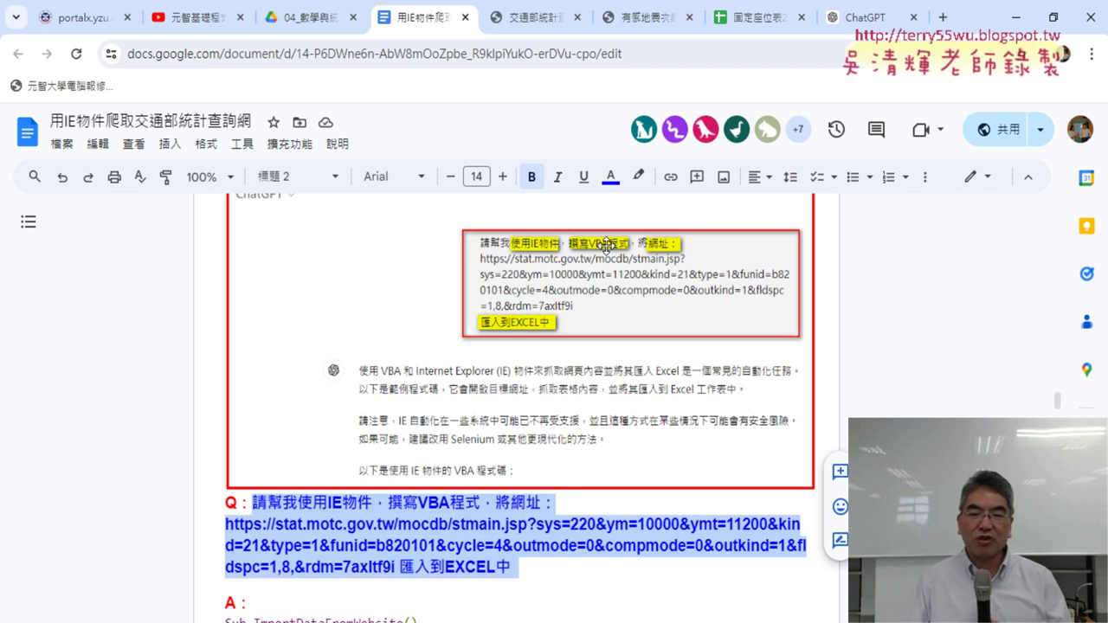
# Select the ImportDataFromWebsite VBA code from Sub to End Sub.
pyautogui.scroll(-4, 702, 340)
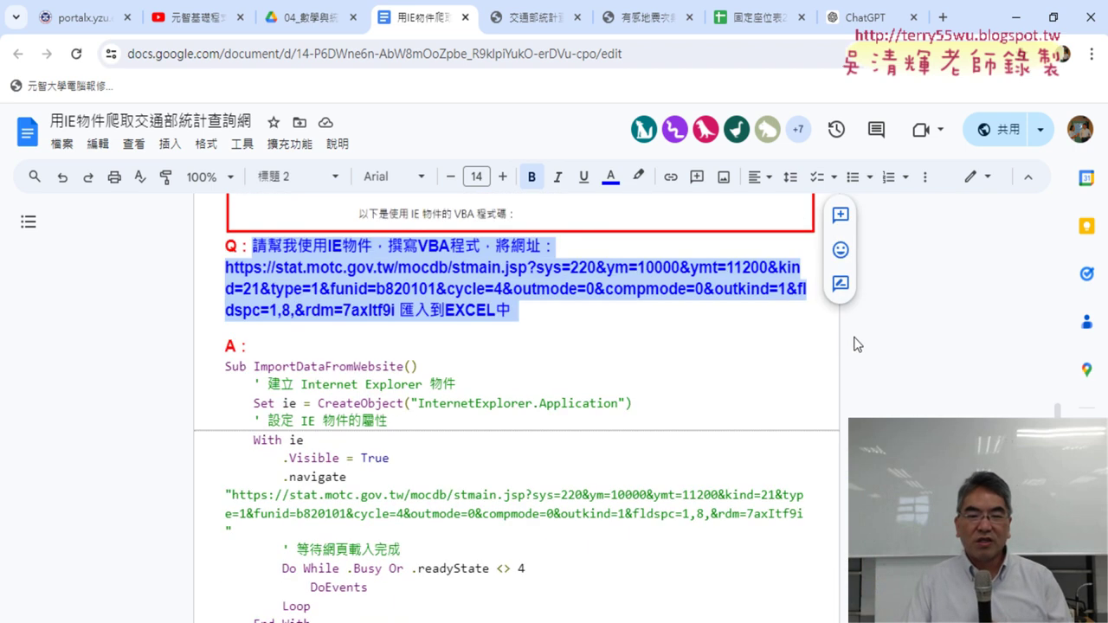
pyautogui.scroll(-1, 702, 340)
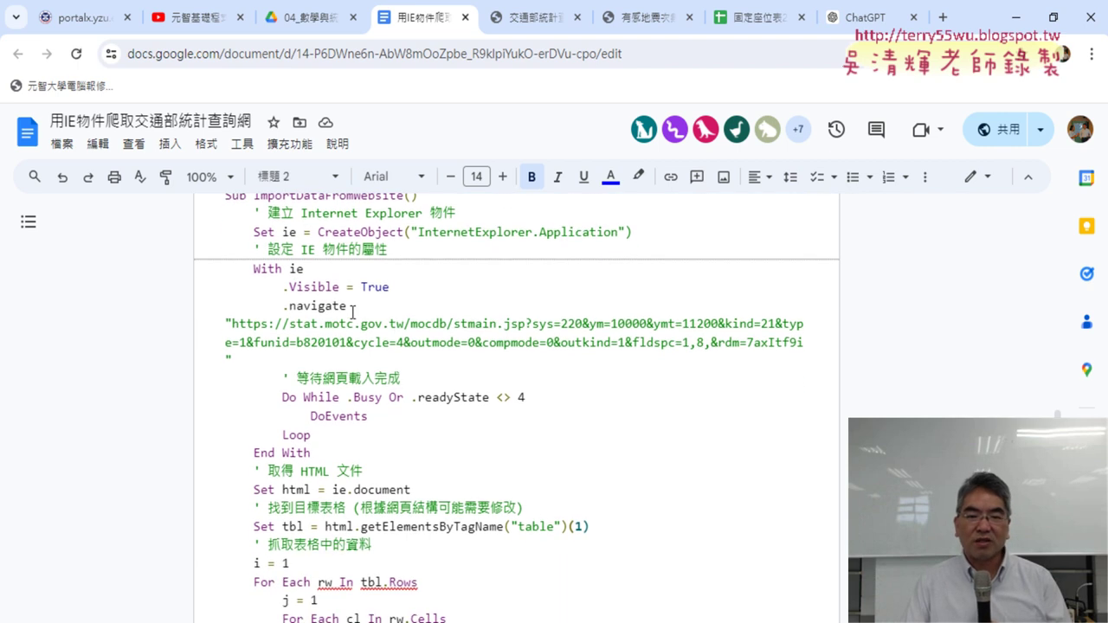
pyautogui.scroll(1, 352, 310)
pyautogui.click(224, 283)
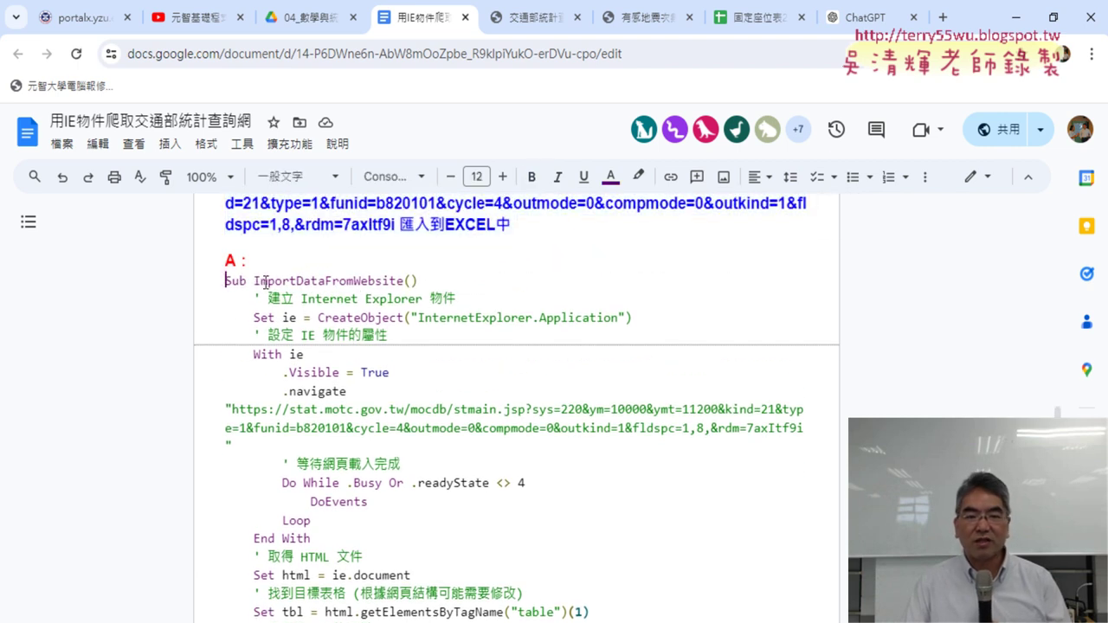
pyautogui.moveTo(224, 281); pyautogui.dragTo(473, 544)
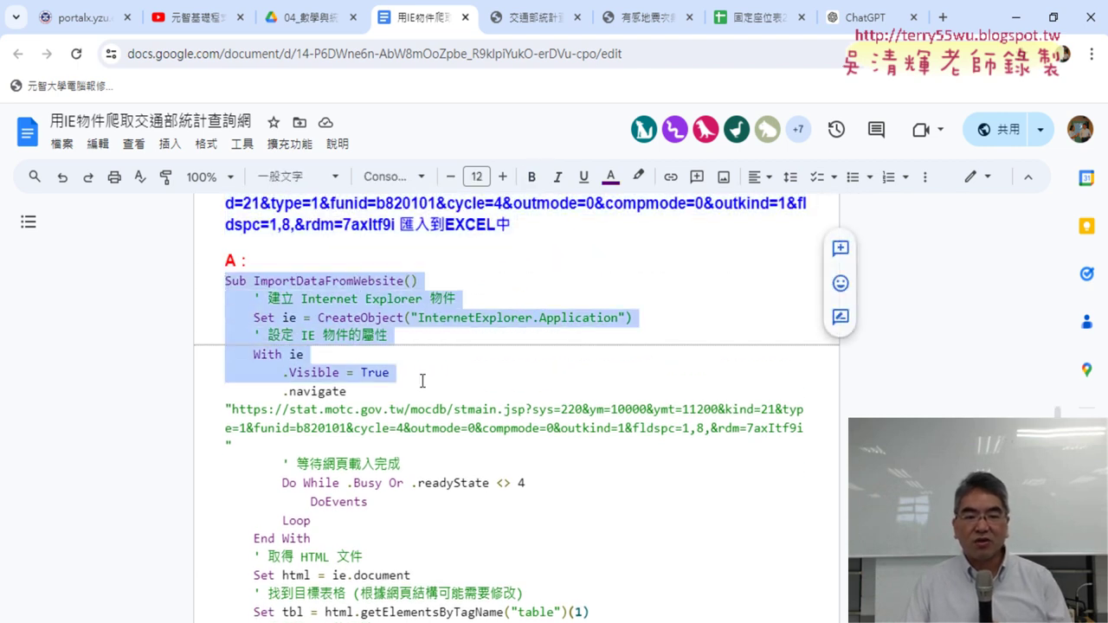
# Minimize Chrome to reveal the Excel VBA editor.
pyautogui.scroll(-2, 482, 252)
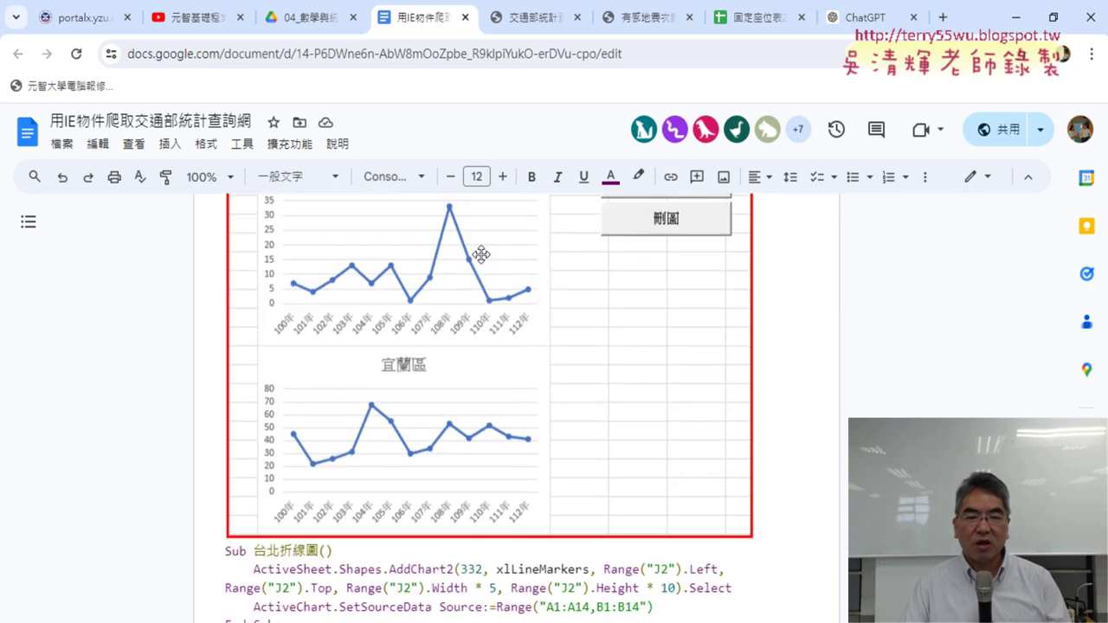
pyautogui.scroll(6, 482, 252)
pyautogui.scroll(-1, 442, 361)
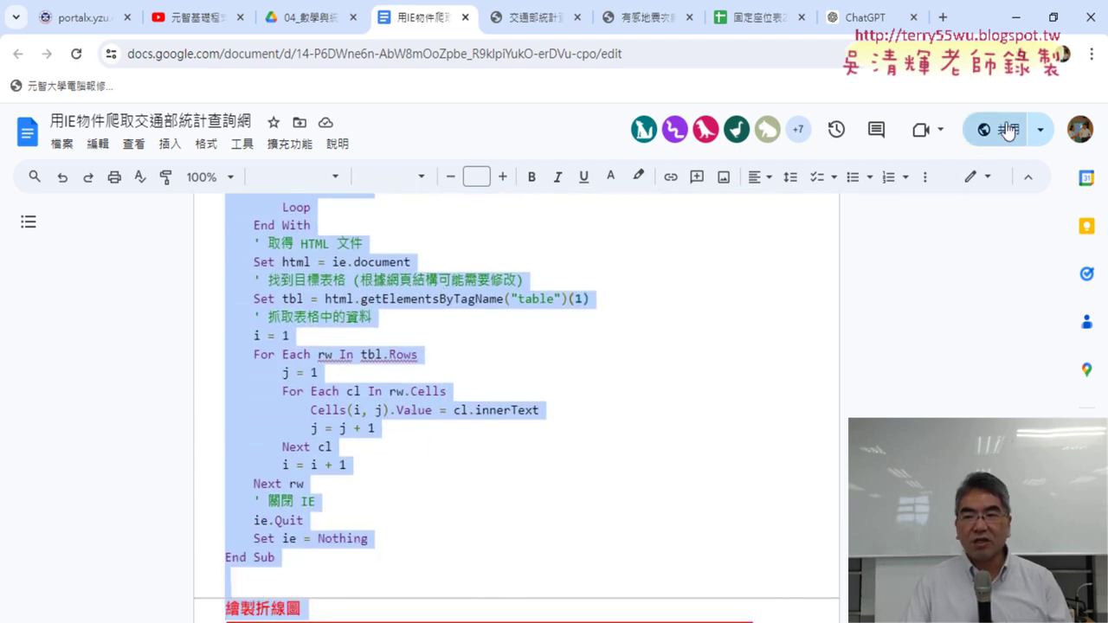
pyautogui.click(1016, 17)
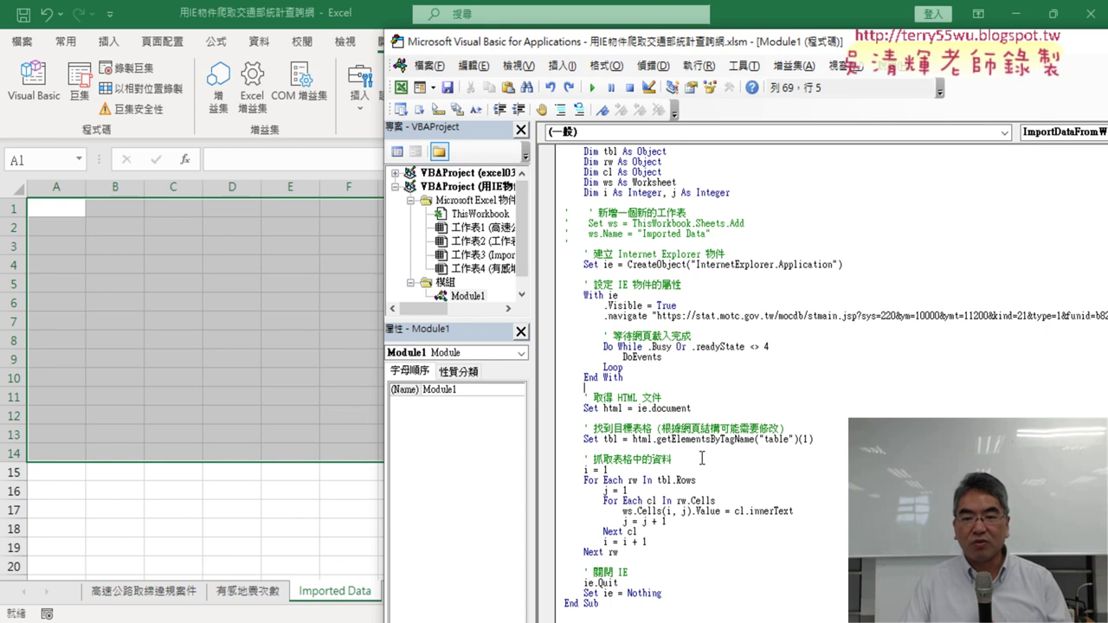
# Run ImportDataFromWebsite and debug its run-time error 91 at the ws.Cells line.
pyautogui.click(592, 88)
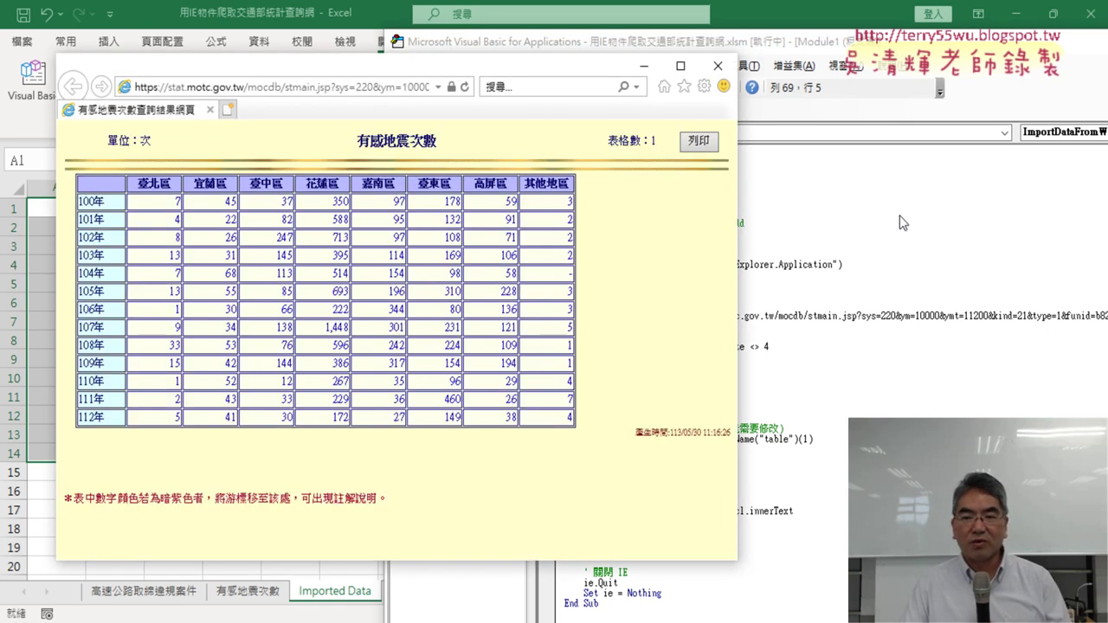
pyautogui.moveTo(585, 64); pyautogui.dragTo(377, 72)
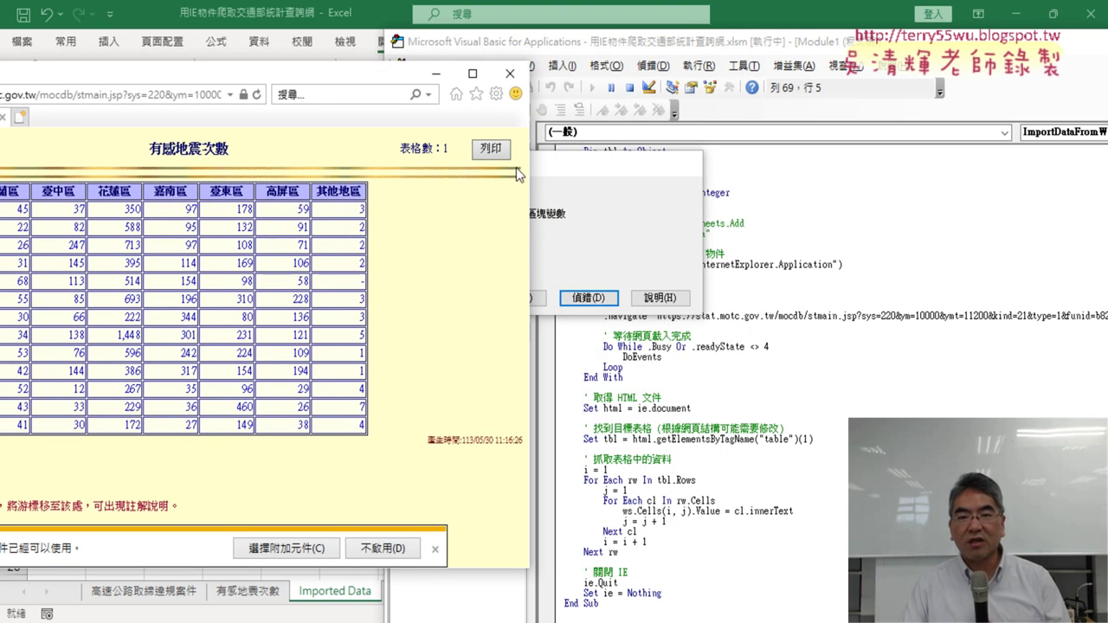
pyautogui.moveTo(606, 176); pyautogui.dragTo(817, 188)
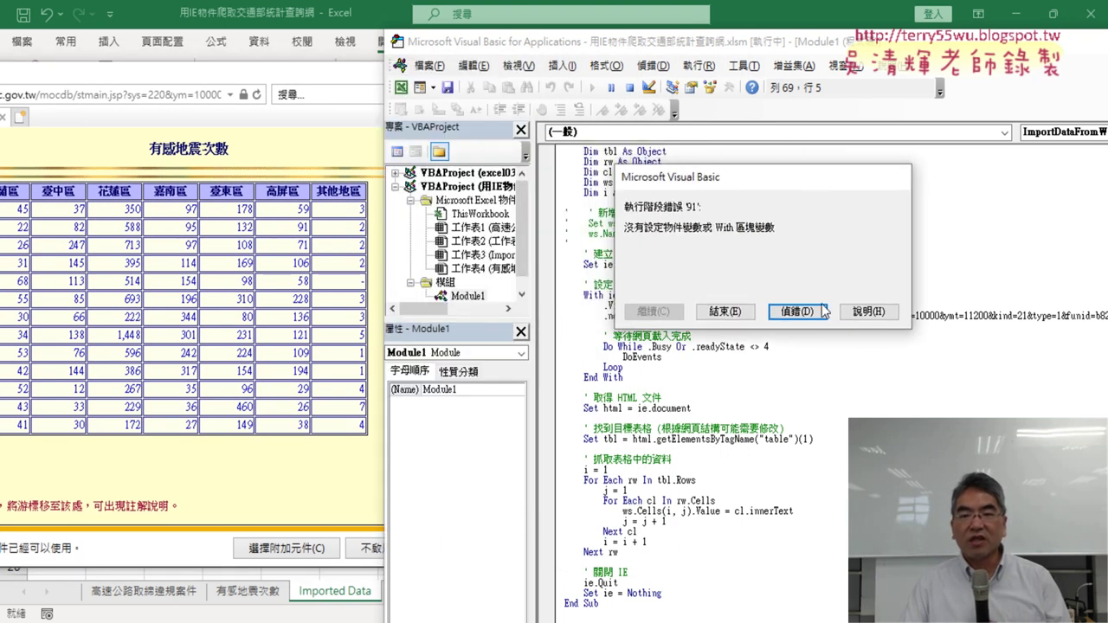
pyautogui.click(823, 312)
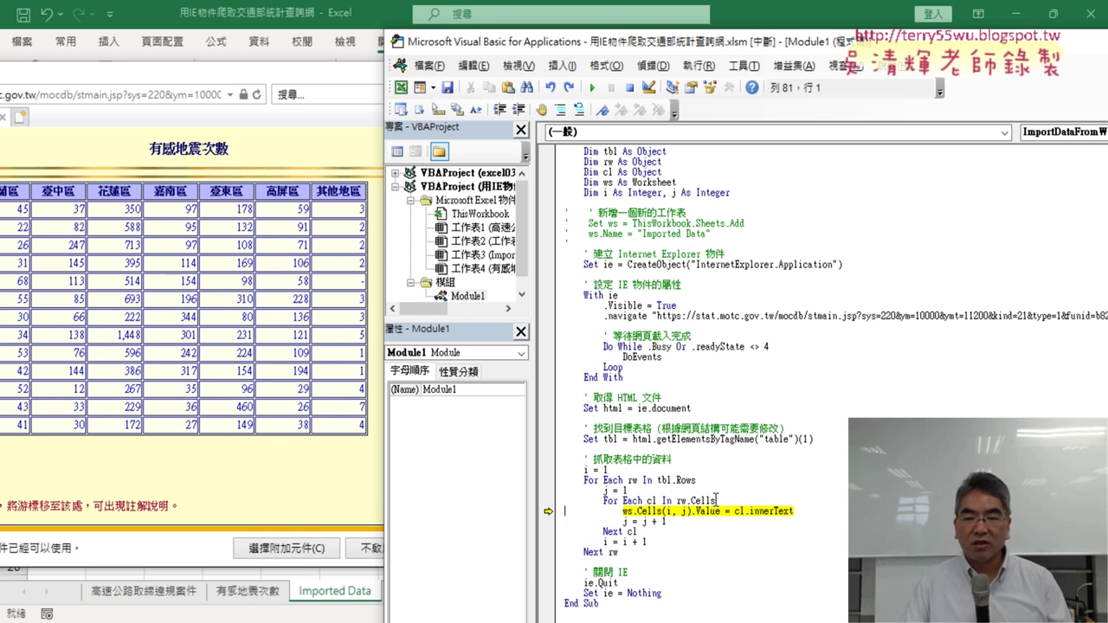
pyautogui.moveTo(730, 236); pyautogui.dragTo(557, 226)
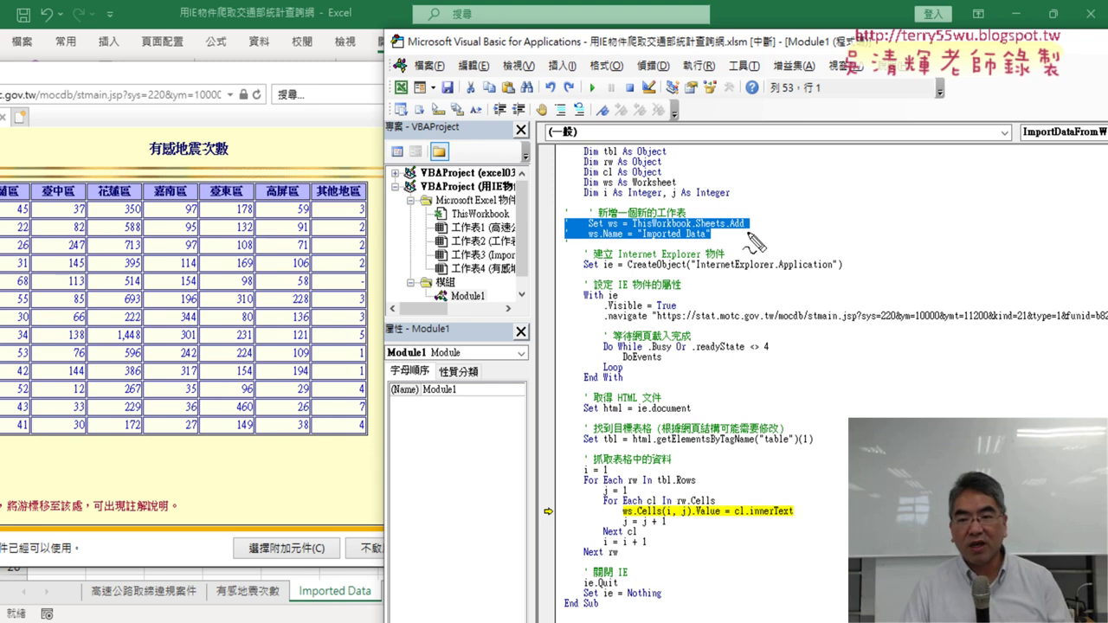
pyautogui.moveTo(749, 232); pyautogui.dragTo(633, 235)
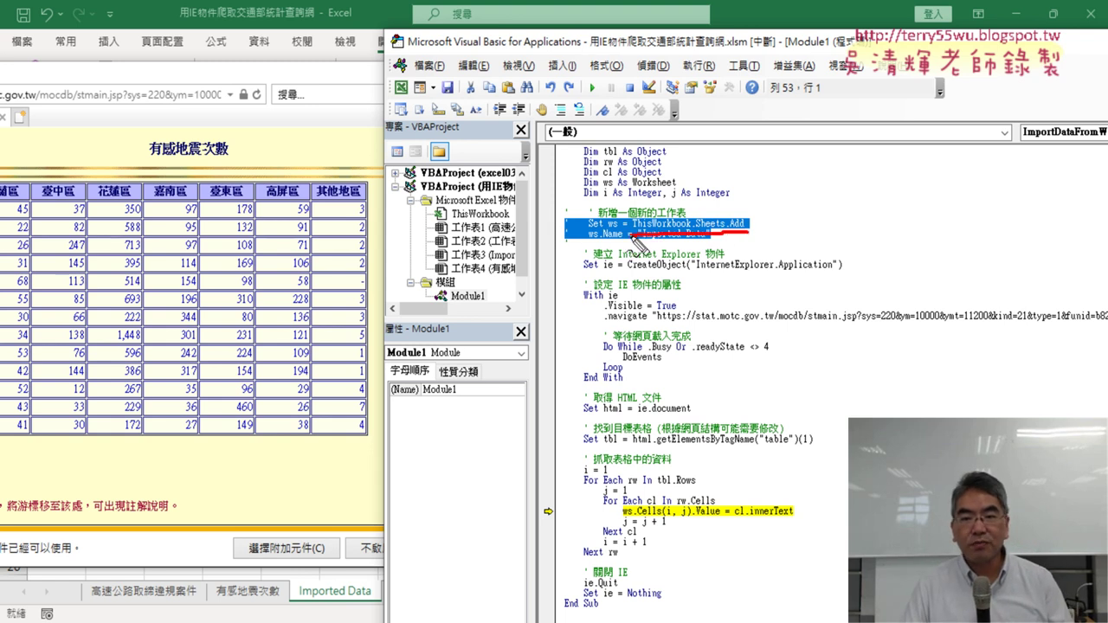
pyautogui.moveTo(607, 232); pyautogui.dragTo(622, 213)
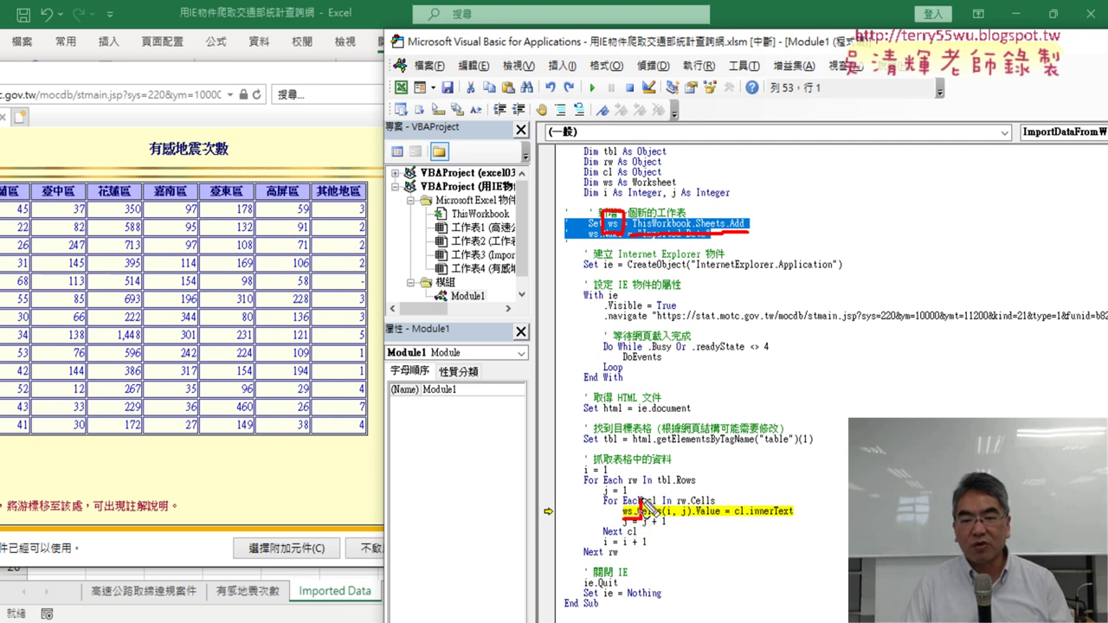
pyautogui.moveTo(639, 496); pyautogui.dragTo(627, 513)
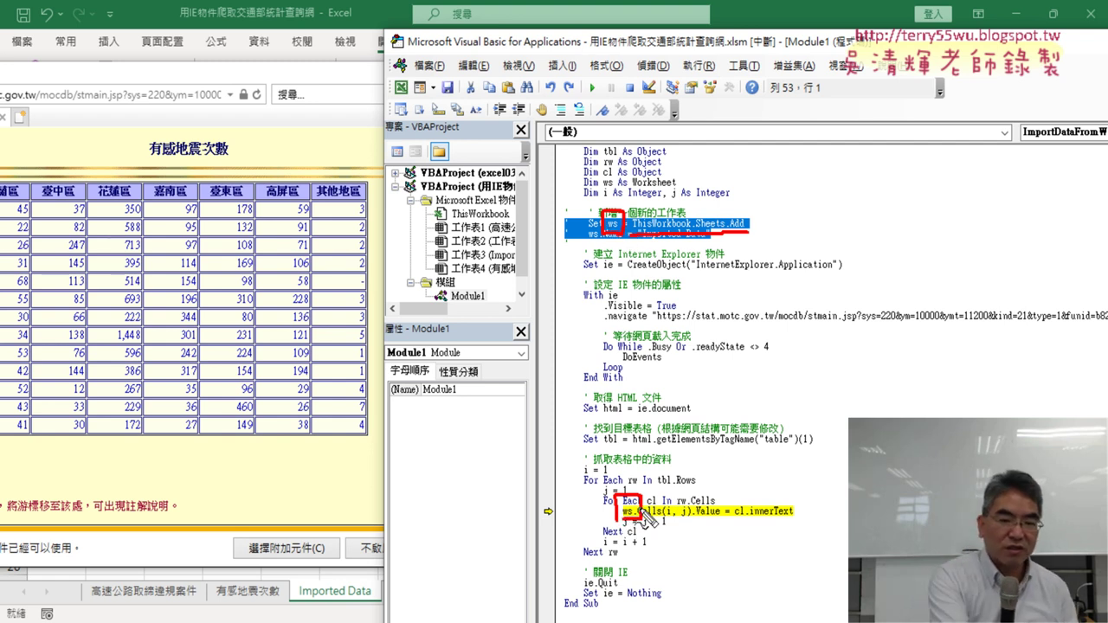
pyautogui.press('Escape')
pyautogui.click(634, 511)
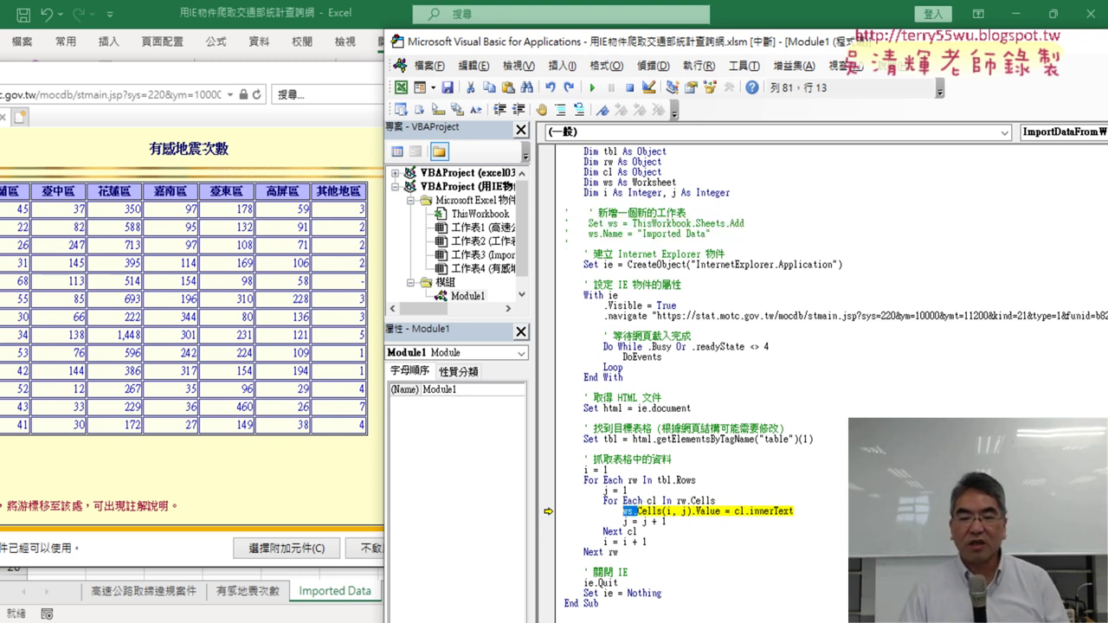
pyautogui.press('Delete')
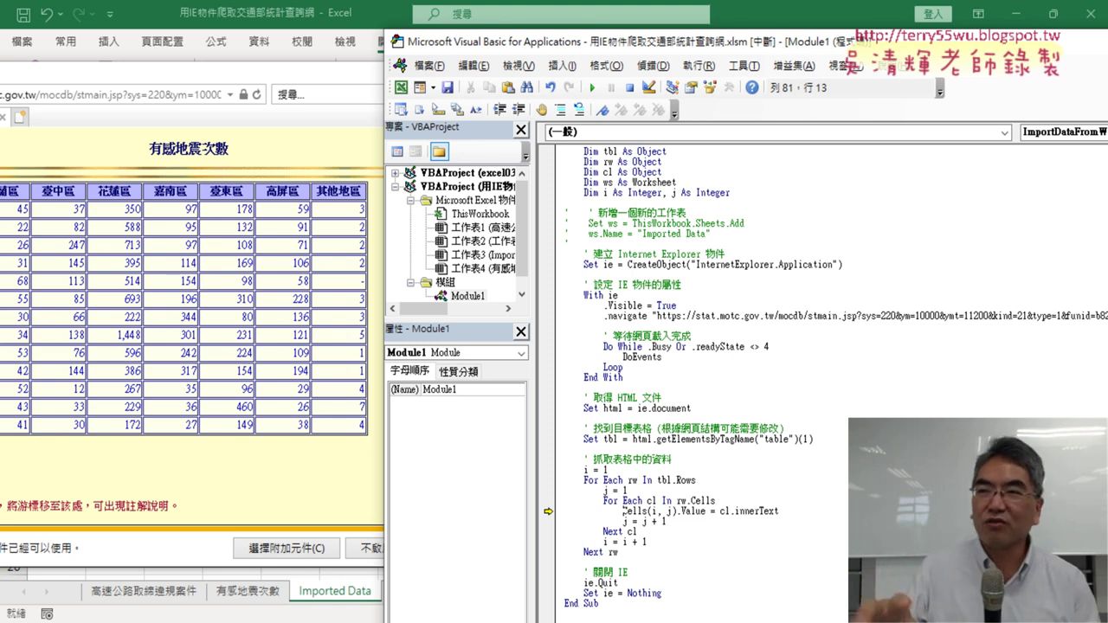
pyautogui.hotkey('ctrl', 'z')
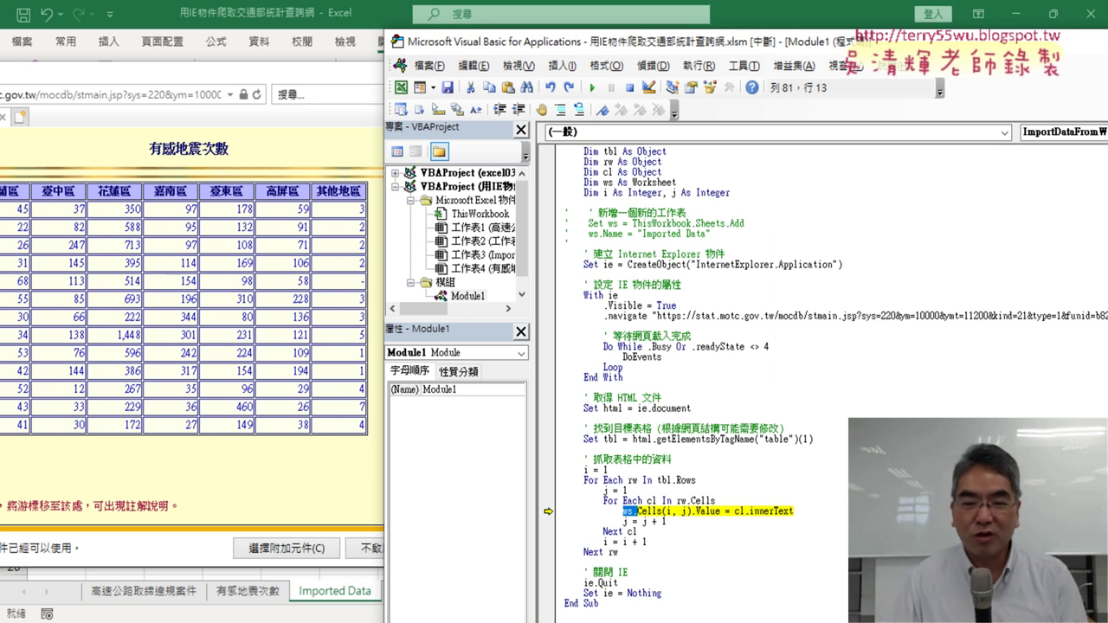
# Remove the 'ws.' prefix so the line reads Cells(i, j).Value = cl.innerText.
pyautogui.click(644, 512)
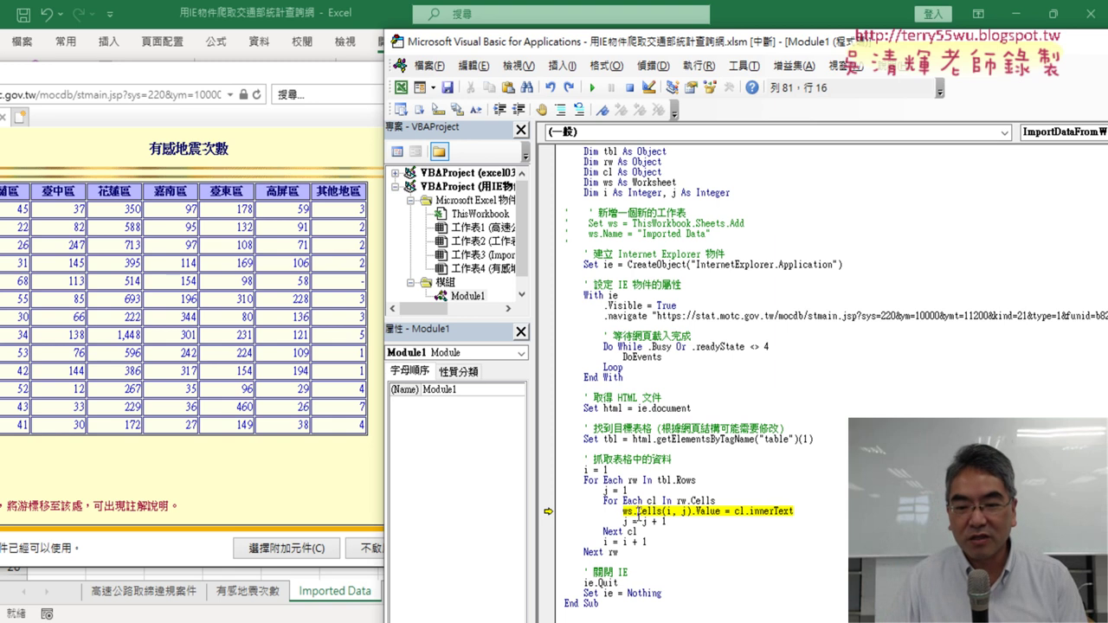
pyautogui.moveTo(639, 512); pyautogui.dragTo(624, 511)
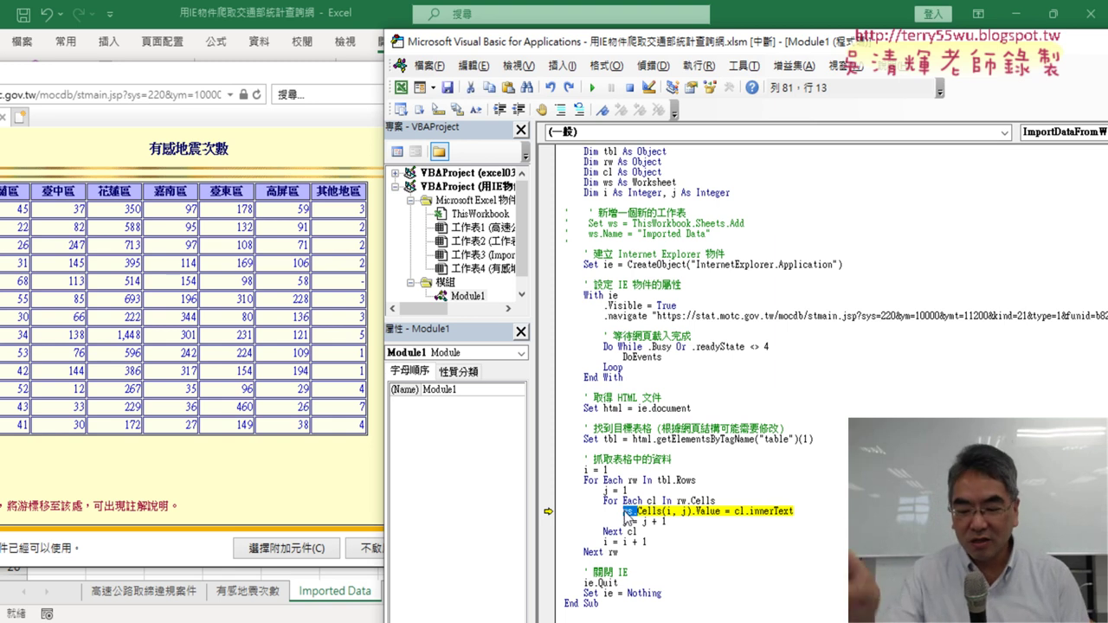
pyautogui.press('Delete')
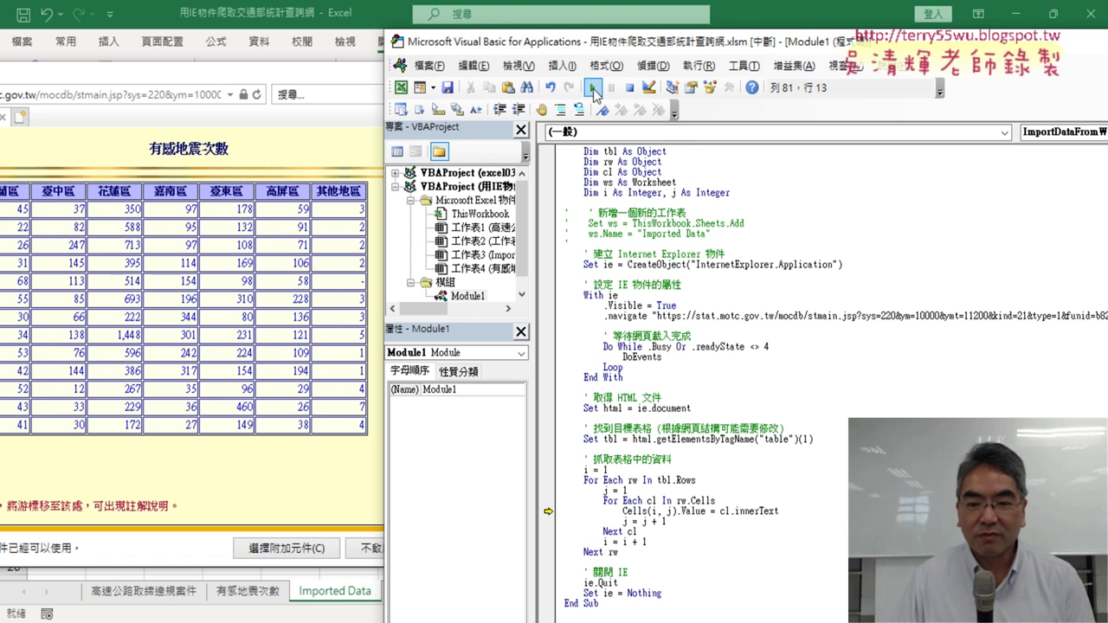
# Resume the macro and view the imported 100年–112年 earthquake table beside the editor.
pyautogui.click(592, 88)
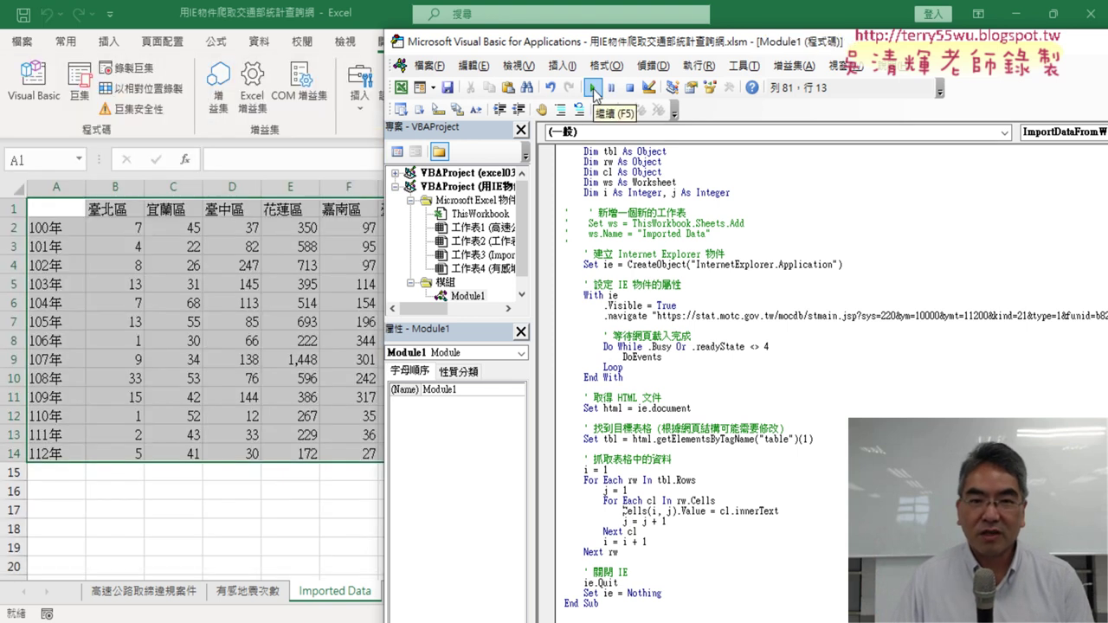
pyautogui.moveTo(611, 48)
pyautogui.mouseDown()
pyautogui.moveTo(834, 45)
pyautogui.moveTo(823, 45)
pyautogui.mouseUp()
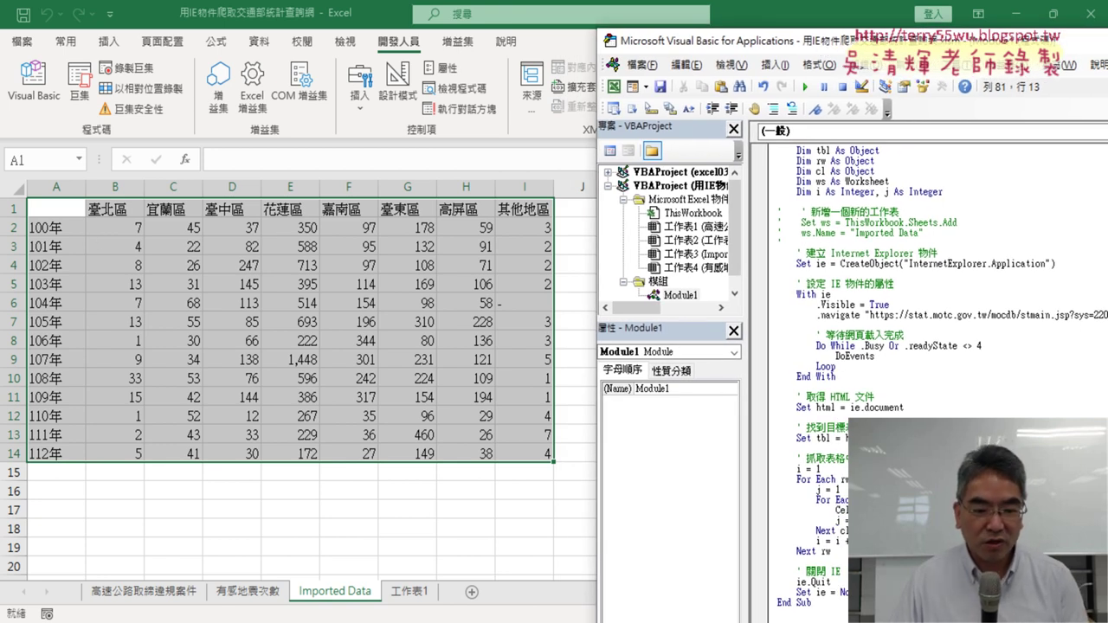
# Move Chrome aside and bring Excel's Imported Data sheet with the earthquake table forward.
pyautogui.click(344, 497)
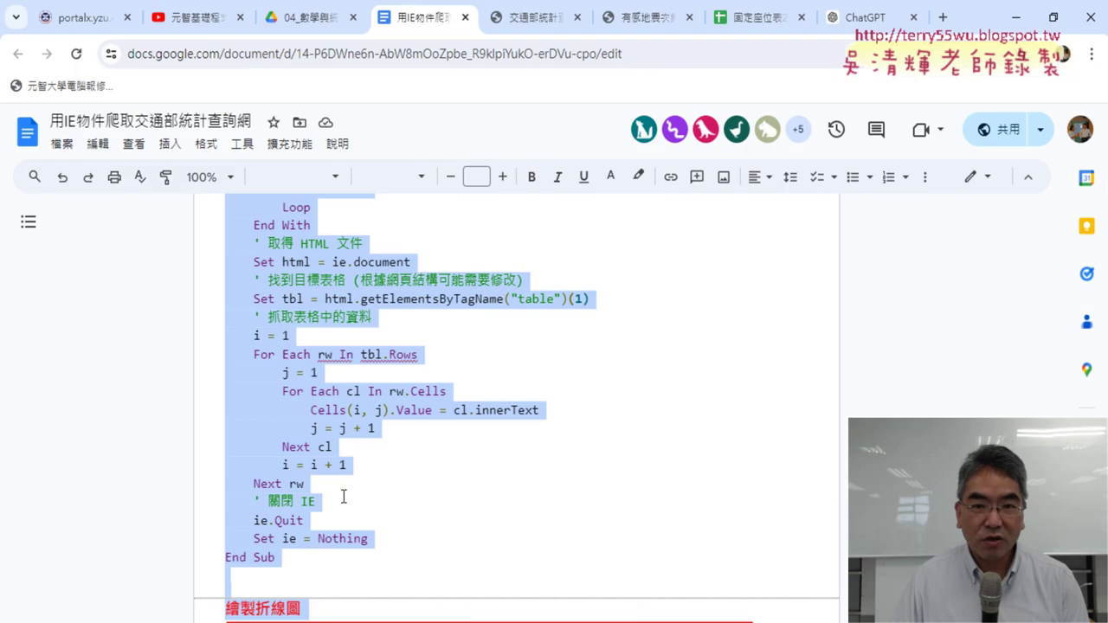
pyautogui.click(632, 19)
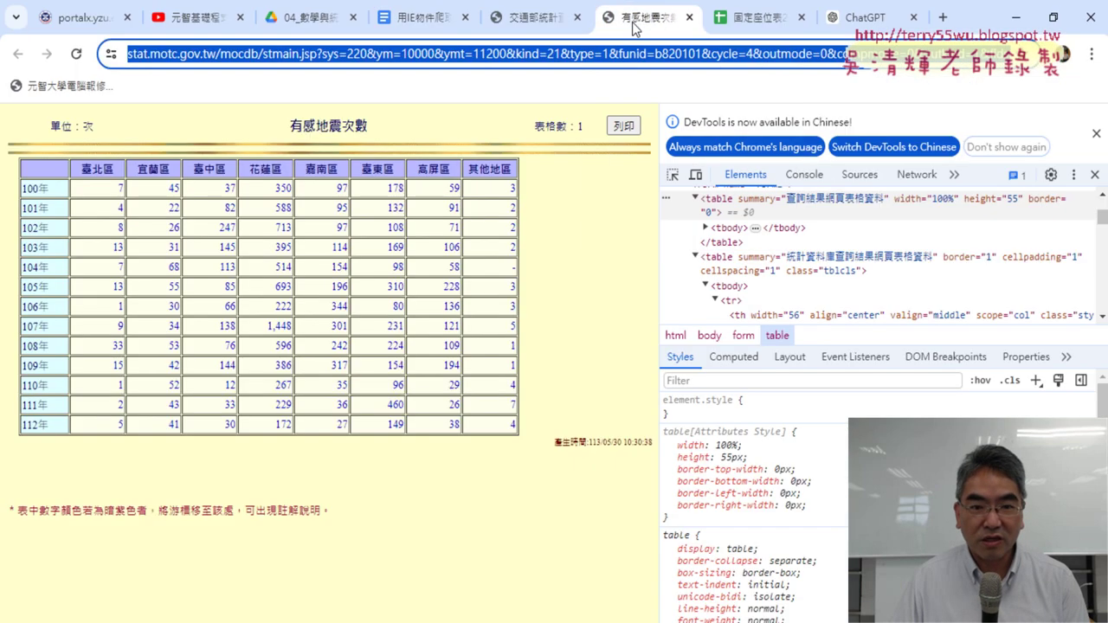
pyautogui.moveTo(965, 14)
pyautogui.mouseDown()
pyautogui.moveTo(1005, 41)
pyautogui.moveTo(975, 48)
pyautogui.mouseUp()
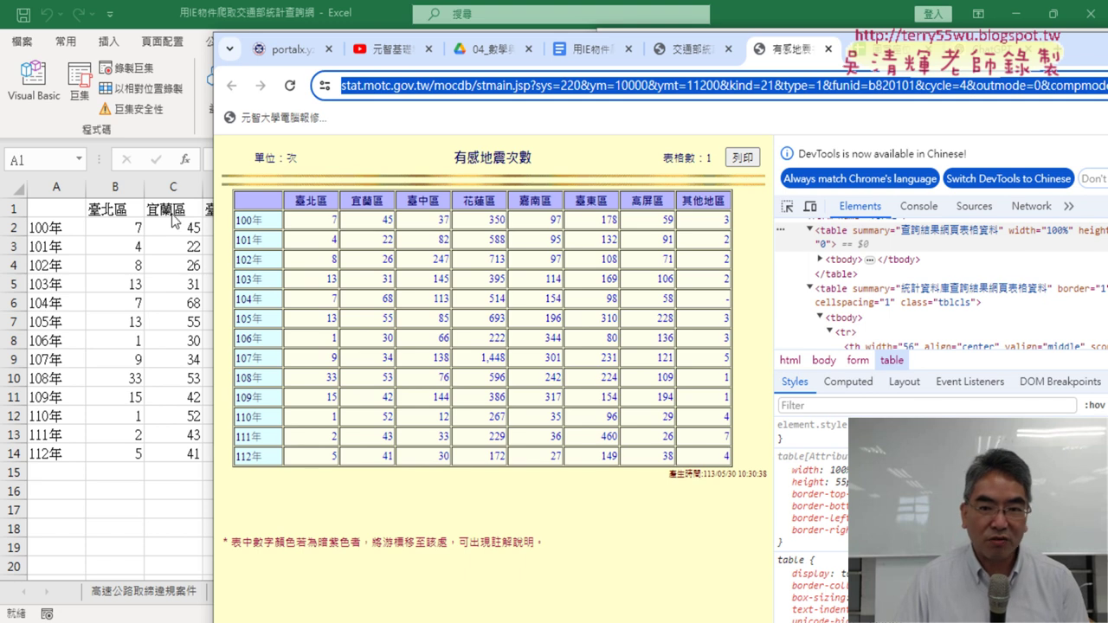
pyautogui.click(104, 209)
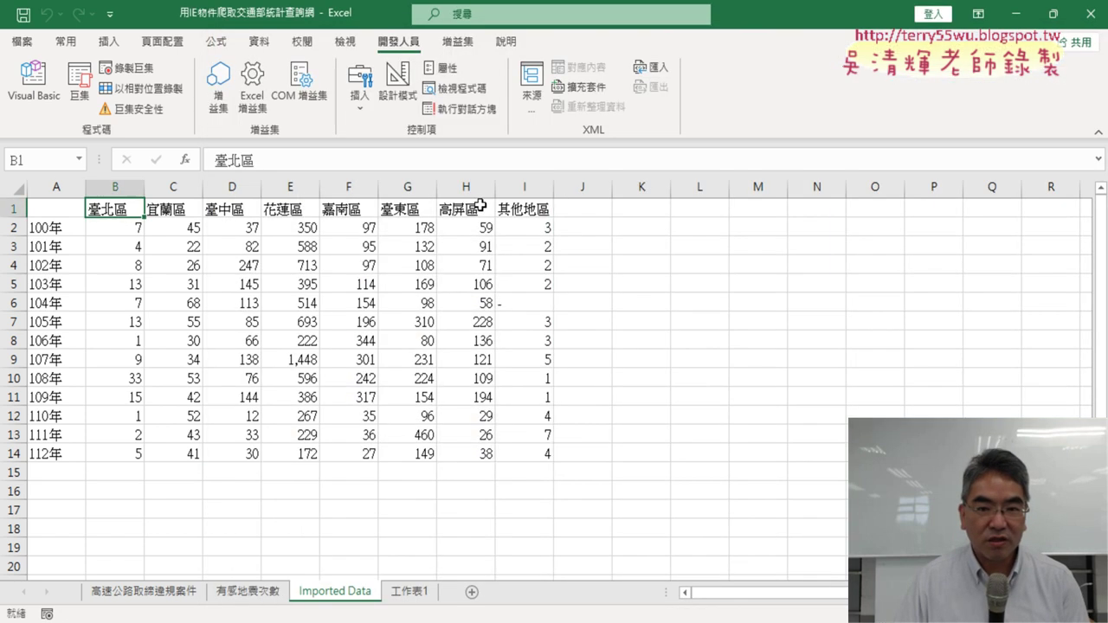
# Select the imported earthquake table, then bring up the Visual Basic editor.
pyautogui.moveTo(524, 208)
pyautogui.mouseDown()
pyautogui.moveTo(251, 461)
pyautogui.moveTo(41, 457)
pyautogui.mouseUp()
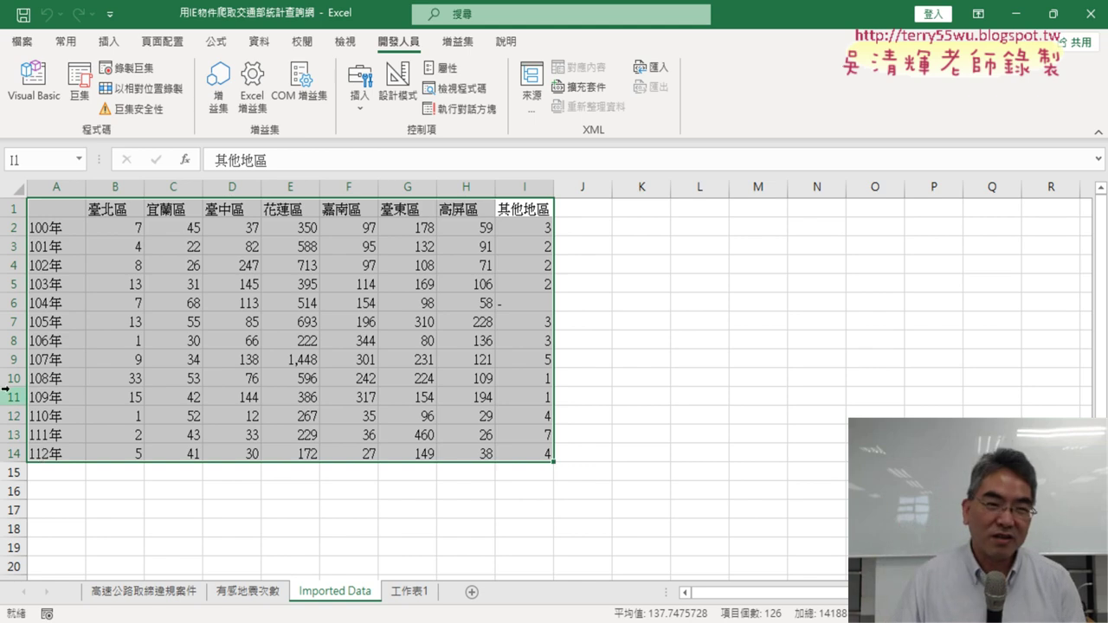
pyautogui.click(35, 95)
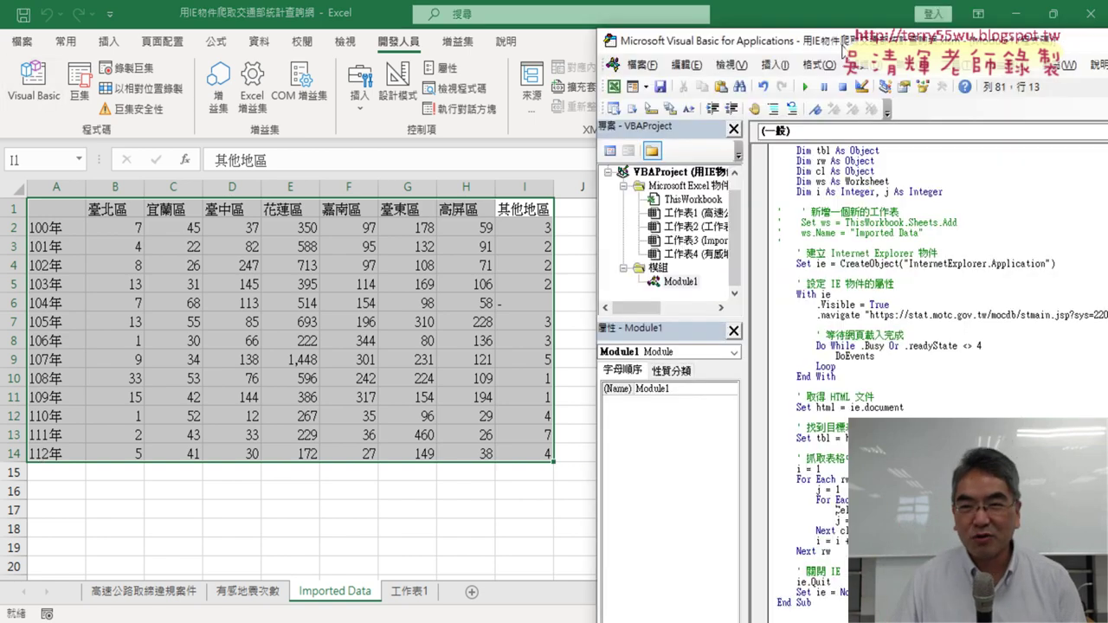
# Delete the seven Dim declaration lines at the top of ImportDataFromWebsite.
pyautogui.moveTo(845, 44); pyautogui.dragTo(639, 32)
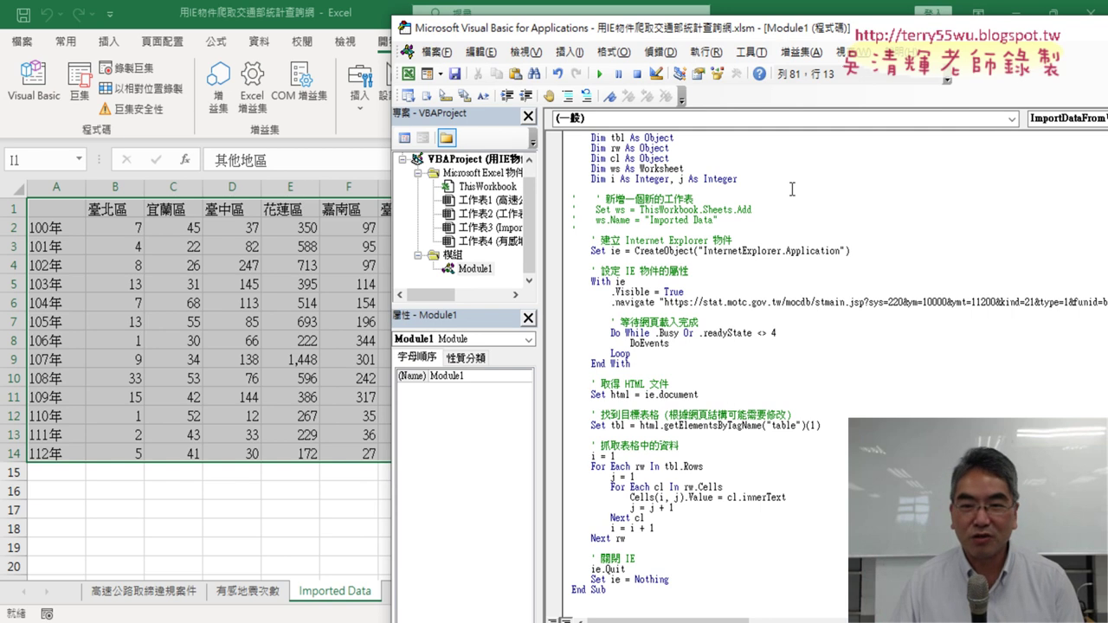
pyautogui.scroll(2, 791, 188)
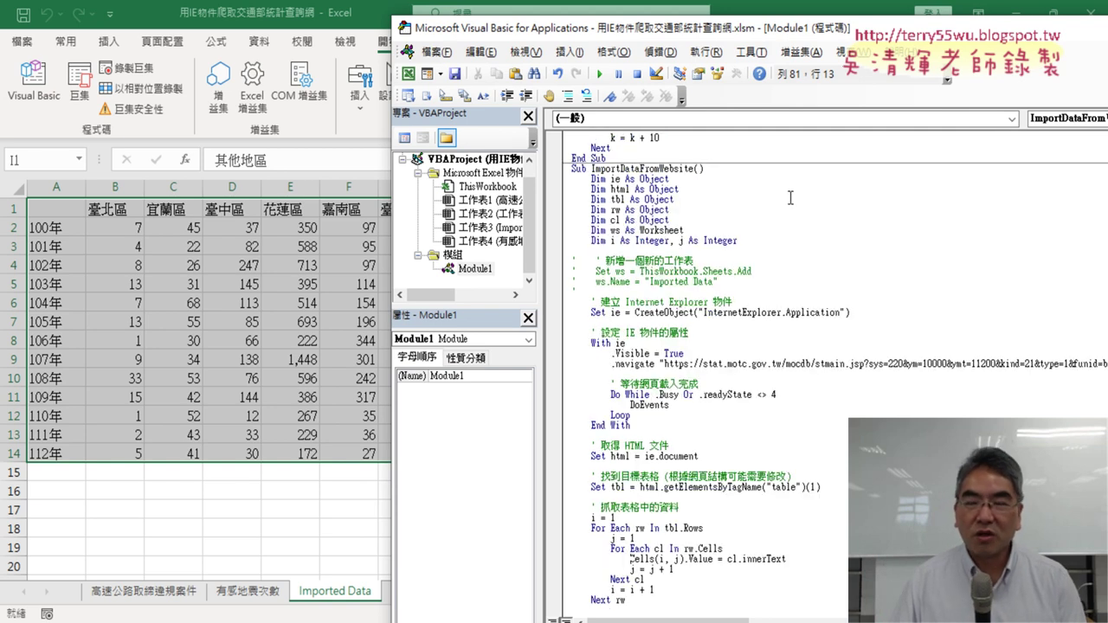
pyautogui.moveTo(643, 250); pyautogui.dragTo(564, 180)
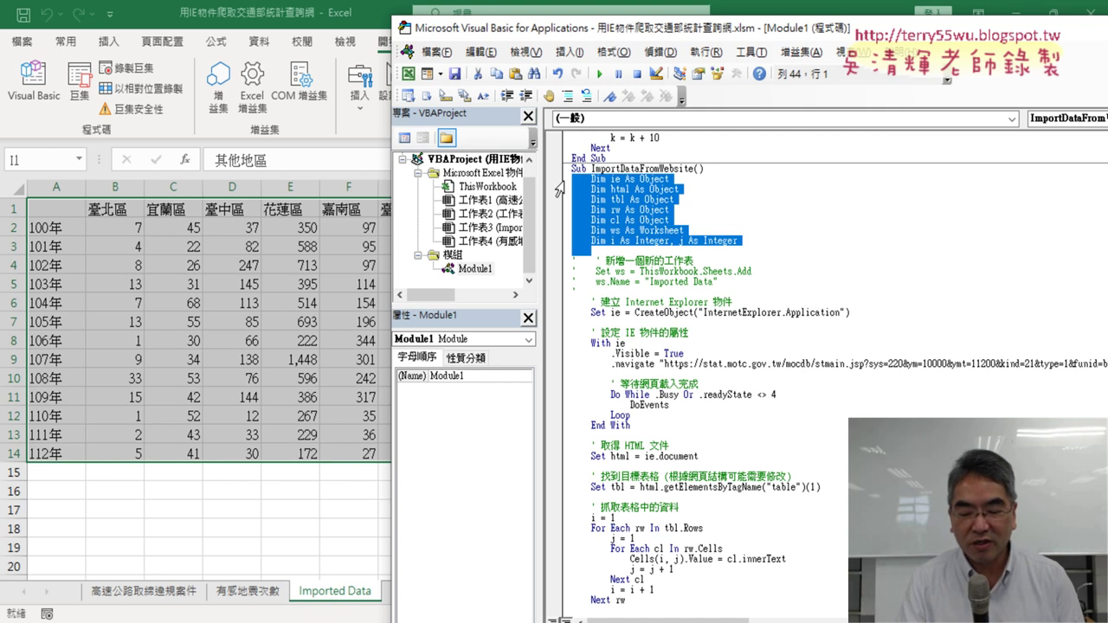
pyautogui.press('Delete')
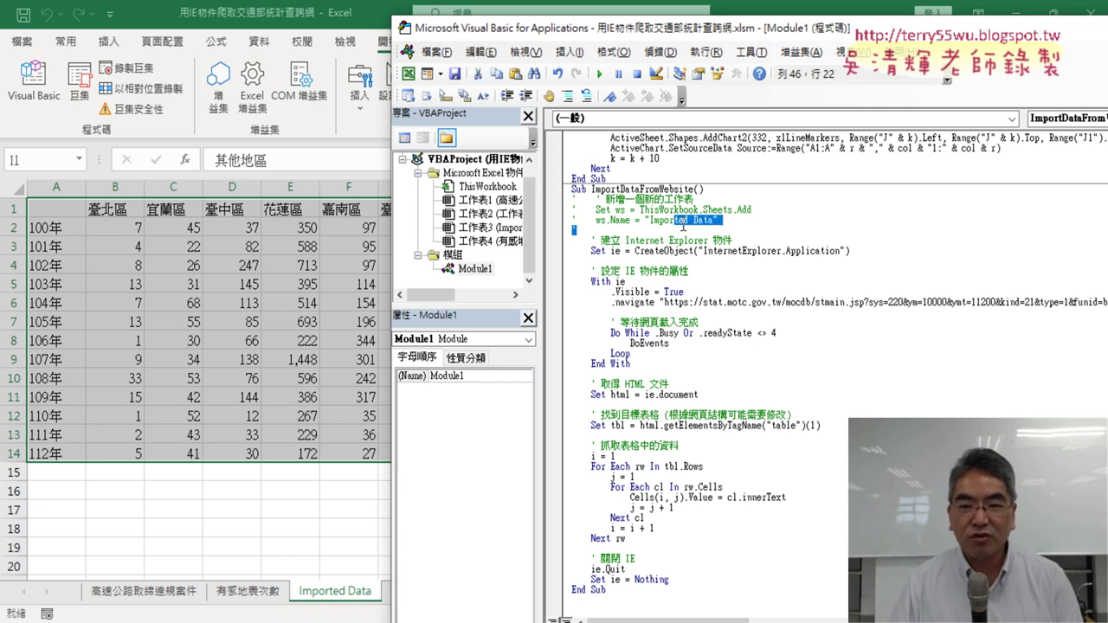
# Replace the three new-worksheet lines with a Cells.Clear statement at the macro's start.
pyautogui.moveTo(727, 232); pyautogui.dragTo(573, 199)
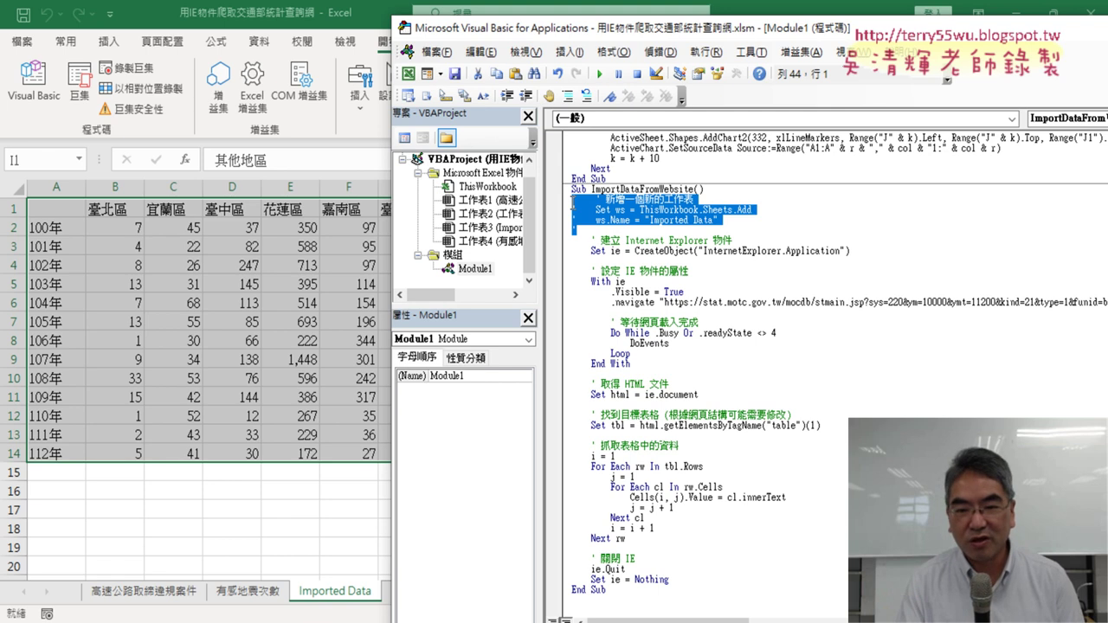
pyautogui.press('Delete')
pyautogui.press('Tab')
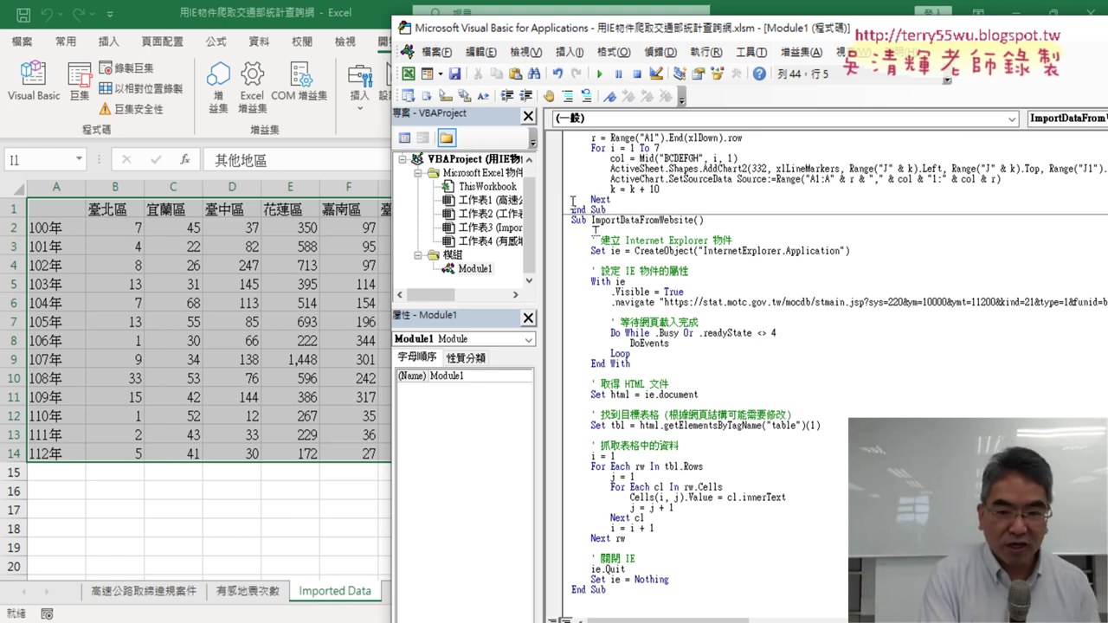
pyautogui.write('ce')
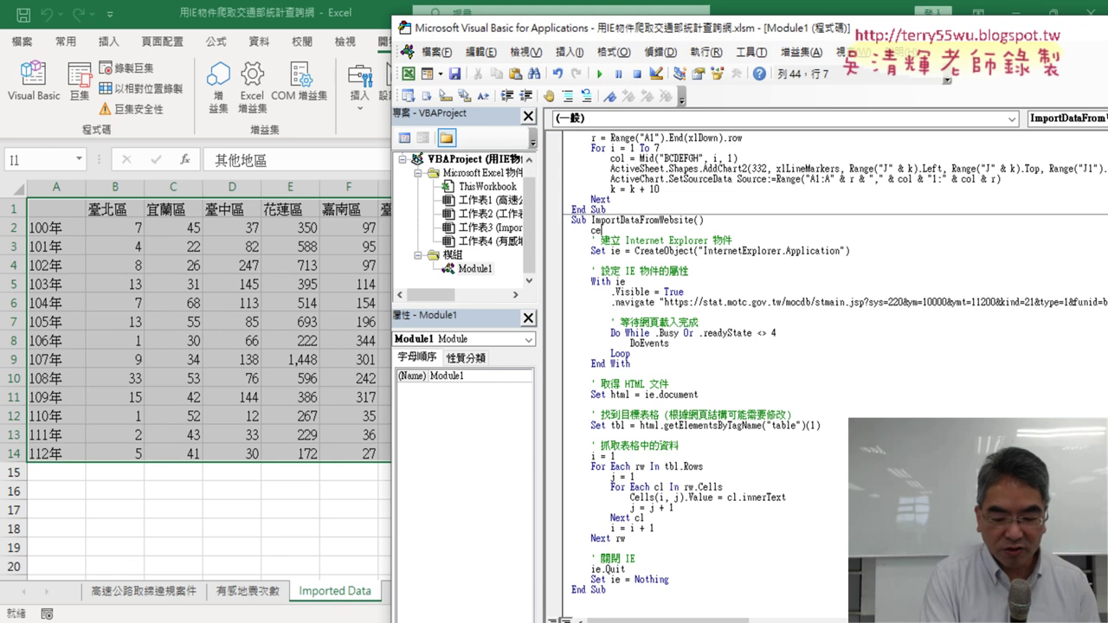
pyautogui.write('lls.')
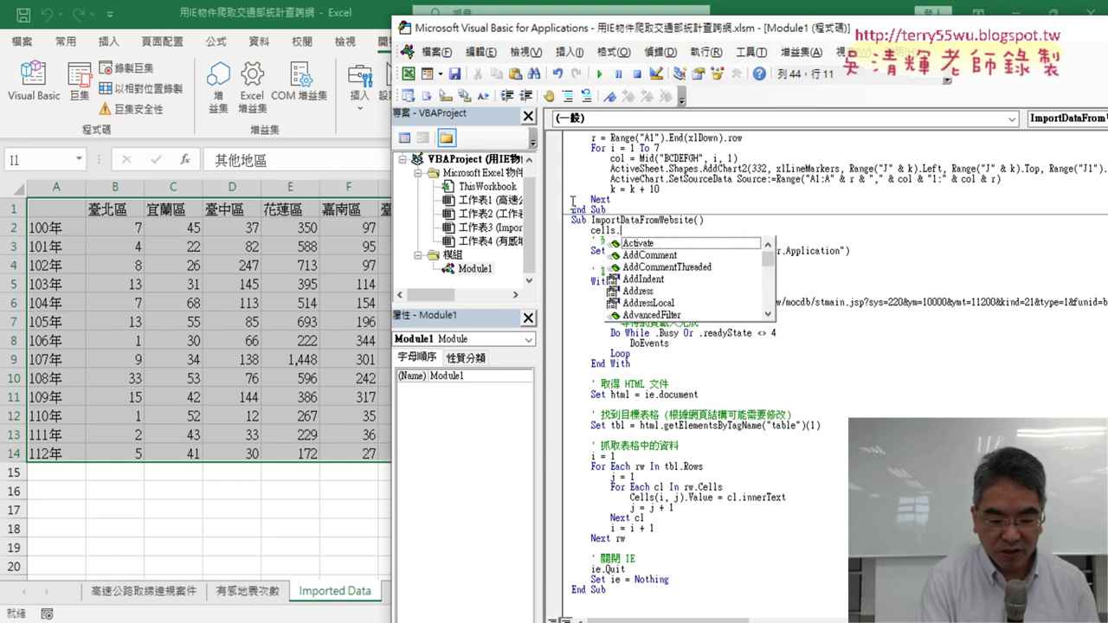
pyautogui.write('cl')
pyautogui.press('Tab')
pyautogui.press('Down')
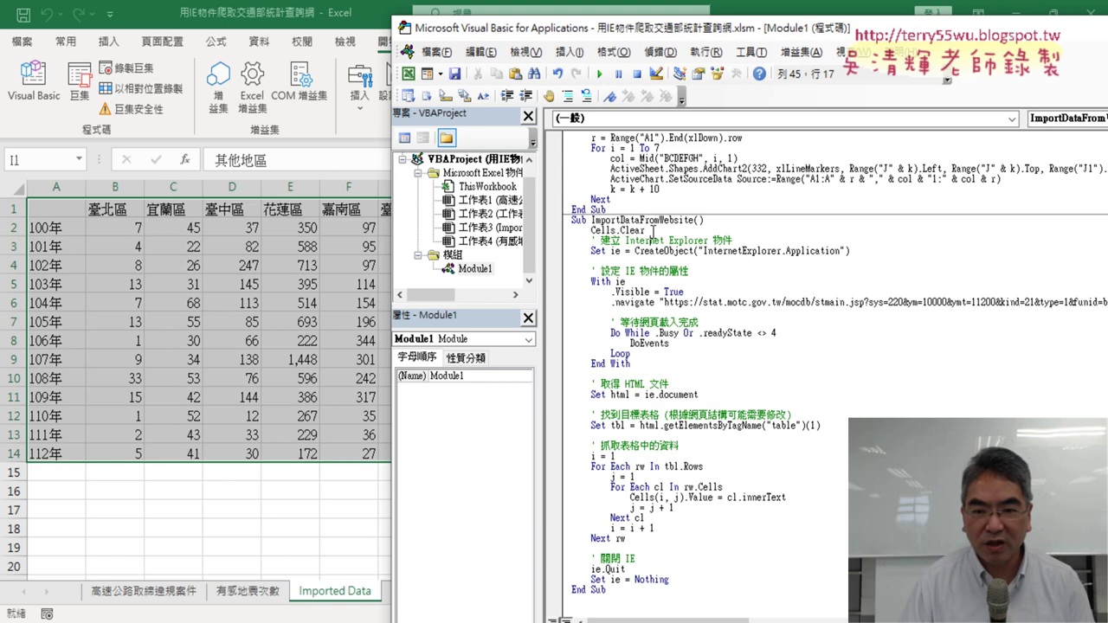
pyautogui.moveTo(647, 231); pyautogui.dragTo(593, 232)
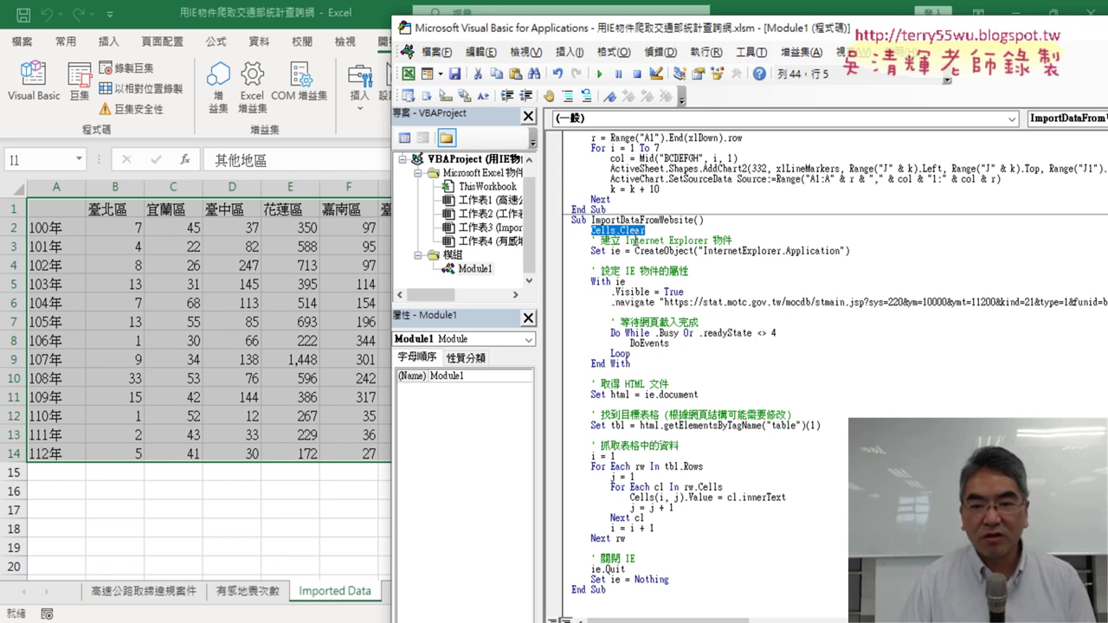
# Clear all contents of the Imported Data sheet, then return to the Cells.Clear line.
pyautogui.click(11, 189)
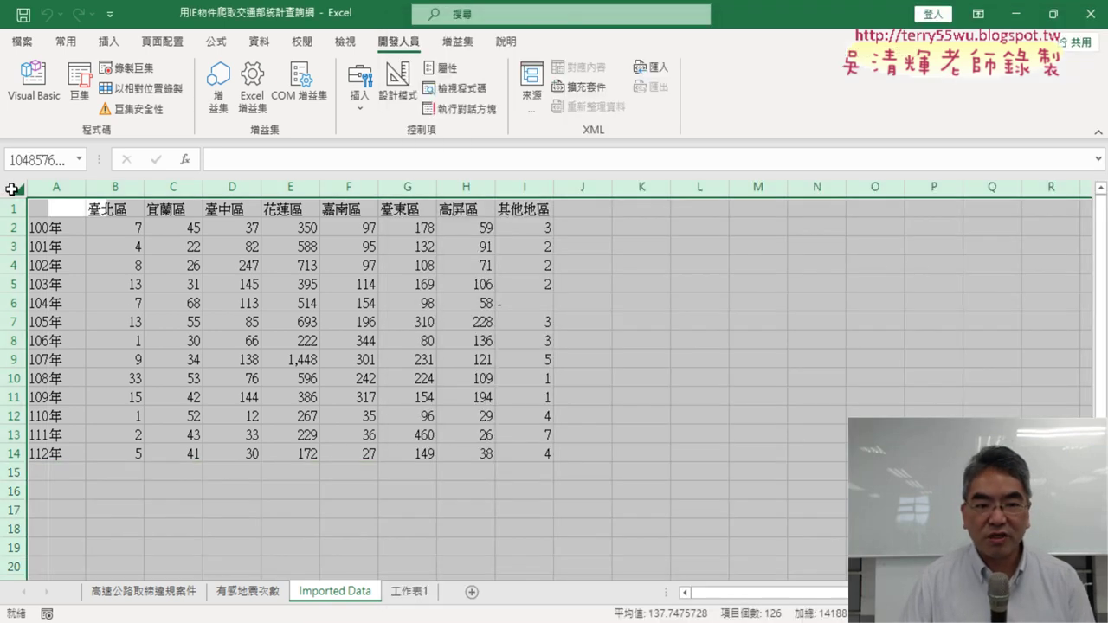
pyautogui.press('Delete')
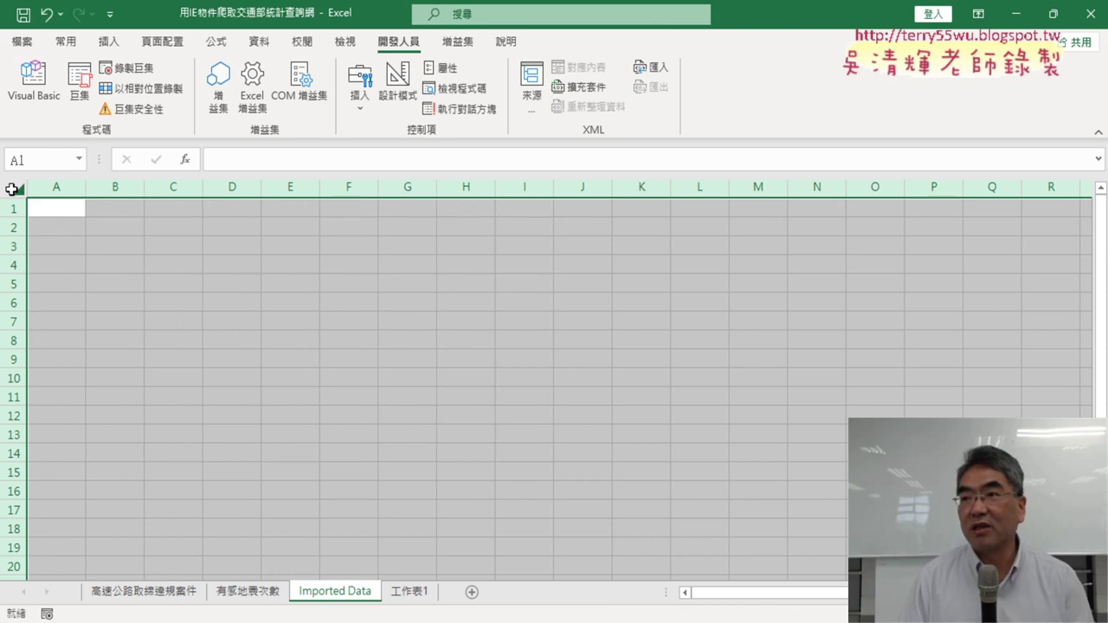
pyautogui.click(33, 96)
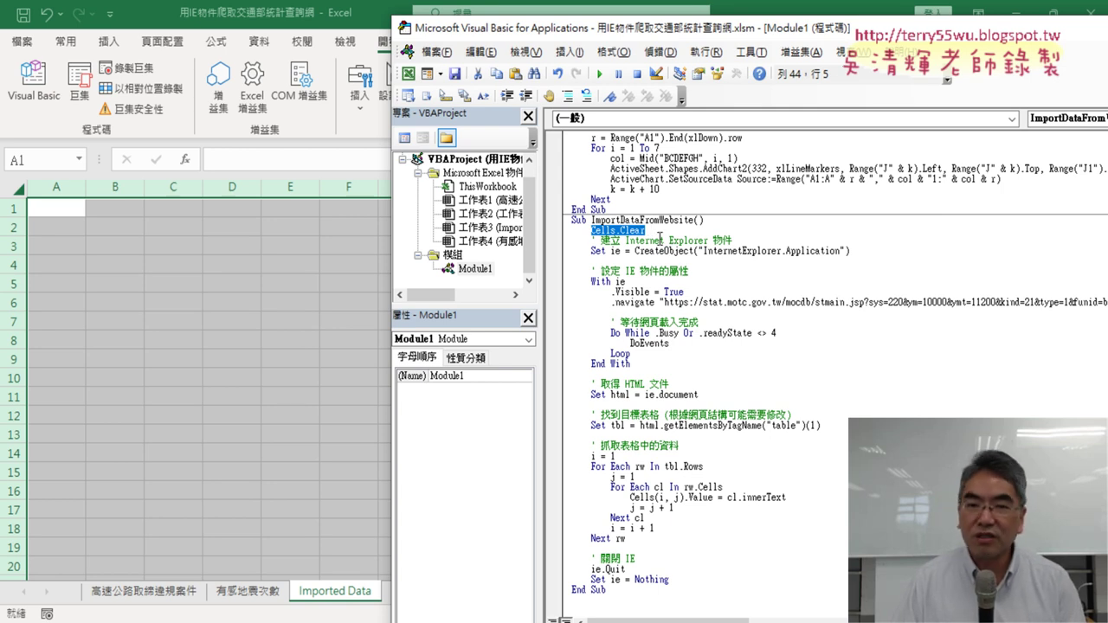
pyautogui.moveTo(658, 231); pyautogui.dragTo(594, 230)
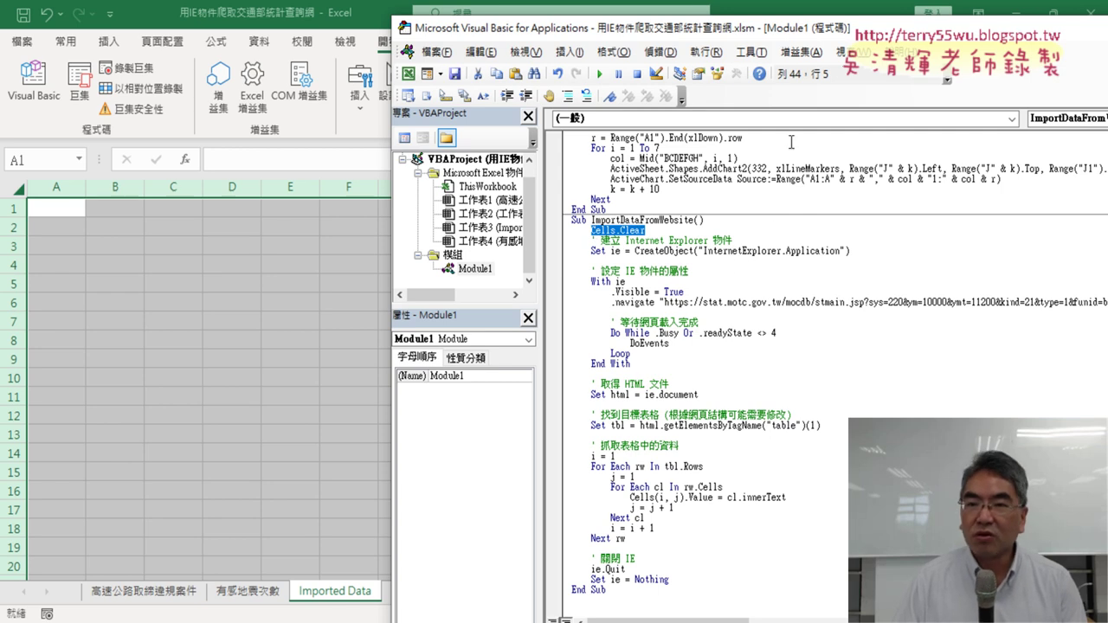
# Set the VBA code font size to 12 in Tools > Options > Editor Format.
pyautogui.click(751, 52)
pyautogui.click(777, 133)
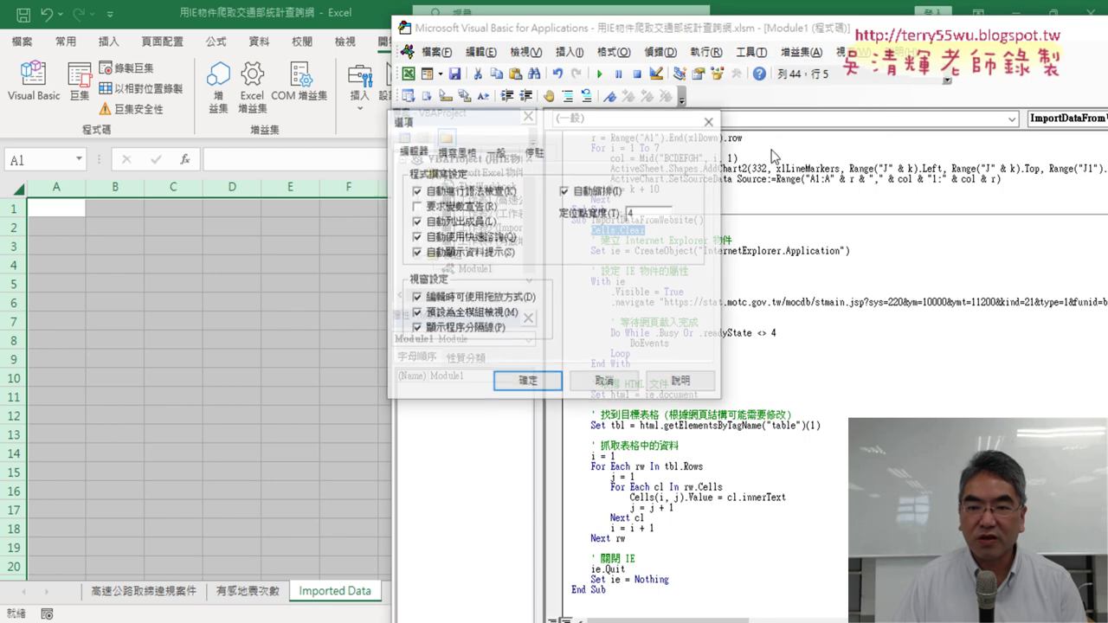
pyautogui.click(453, 151)
pyautogui.click(636, 228)
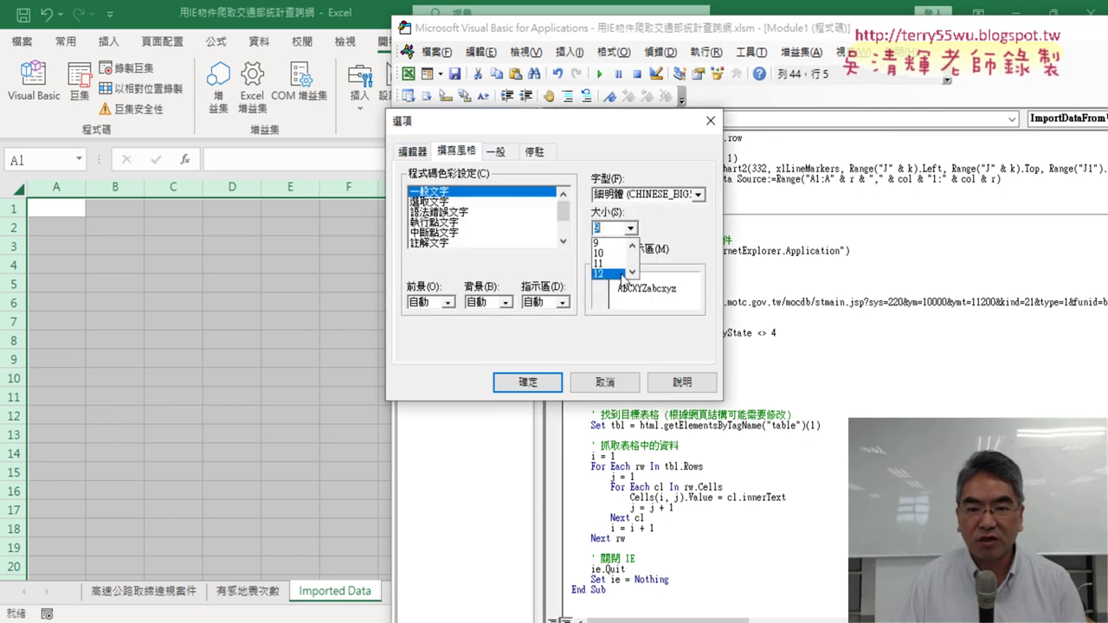
pyautogui.click(619, 283)
pyautogui.click(533, 383)
# Delete the blank line after the CreateObject line.
pyautogui.moveTo(670, 263); pyautogui.dragTo(554, 271)
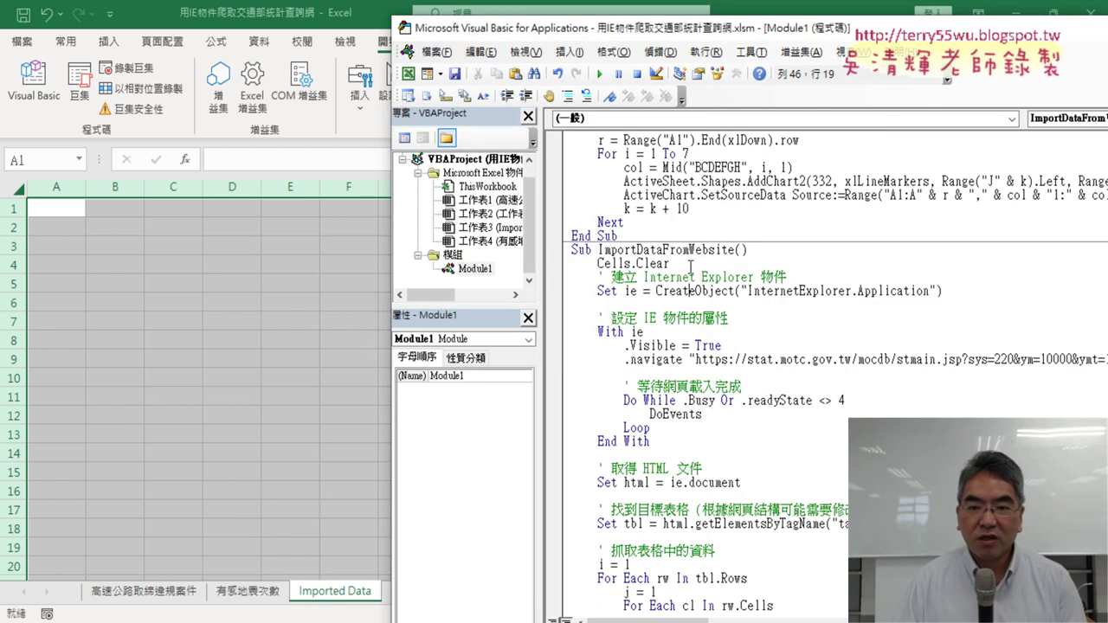
pyautogui.click(958, 294)
pyautogui.press('Delete')
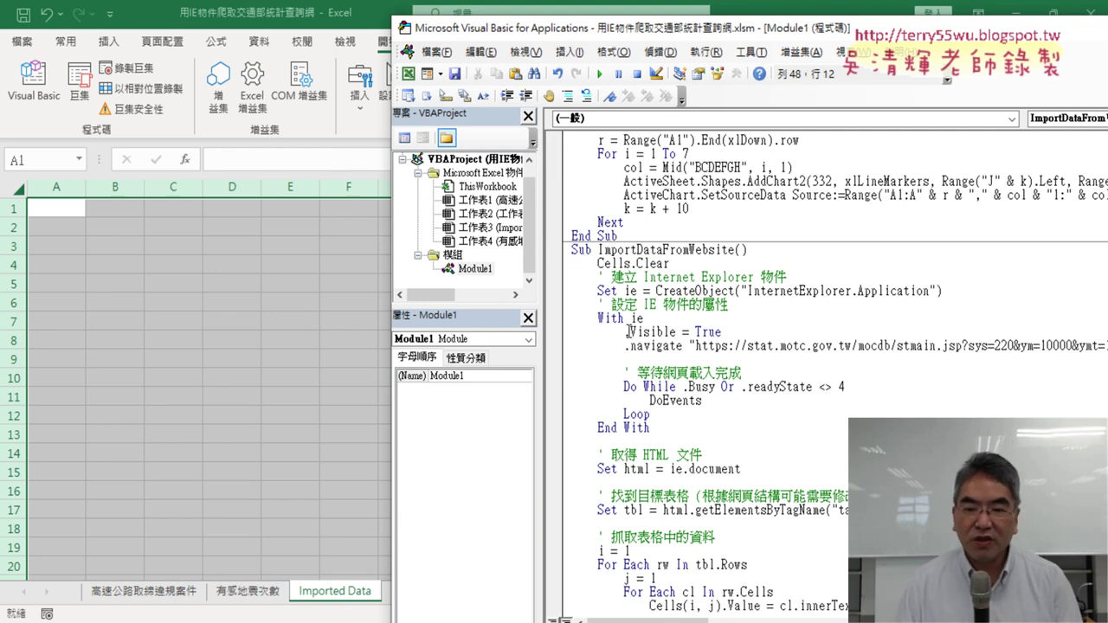
# Replace True in the IE object's .Visible line with False, then erase it.
pyautogui.moveTo(625, 333); pyautogui.dragTo(716, 335)
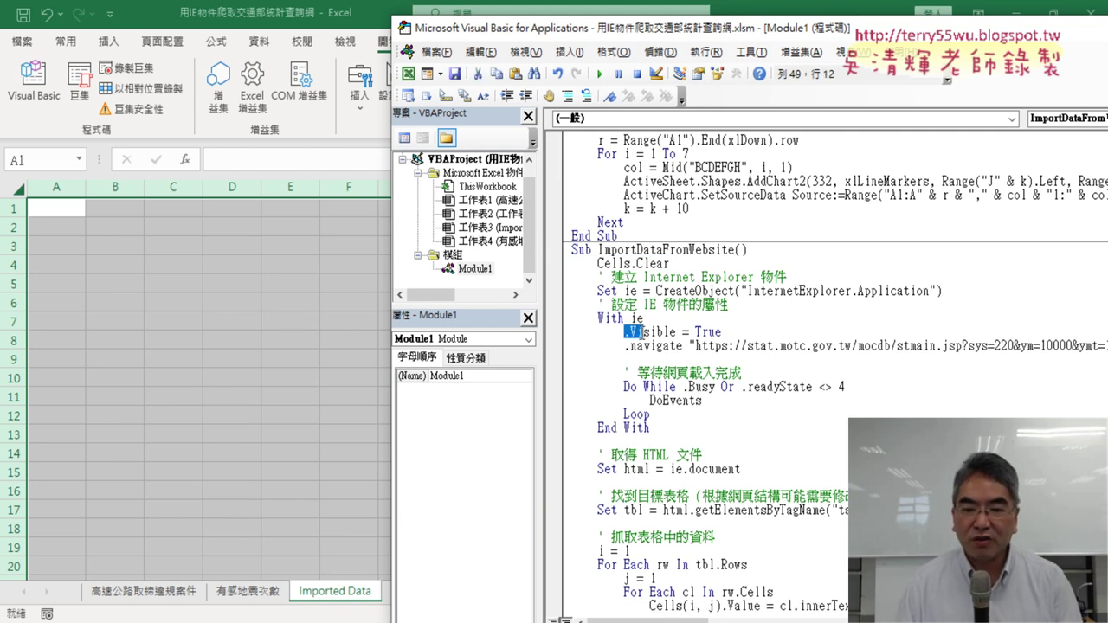
pyautogui.click(743, 334)
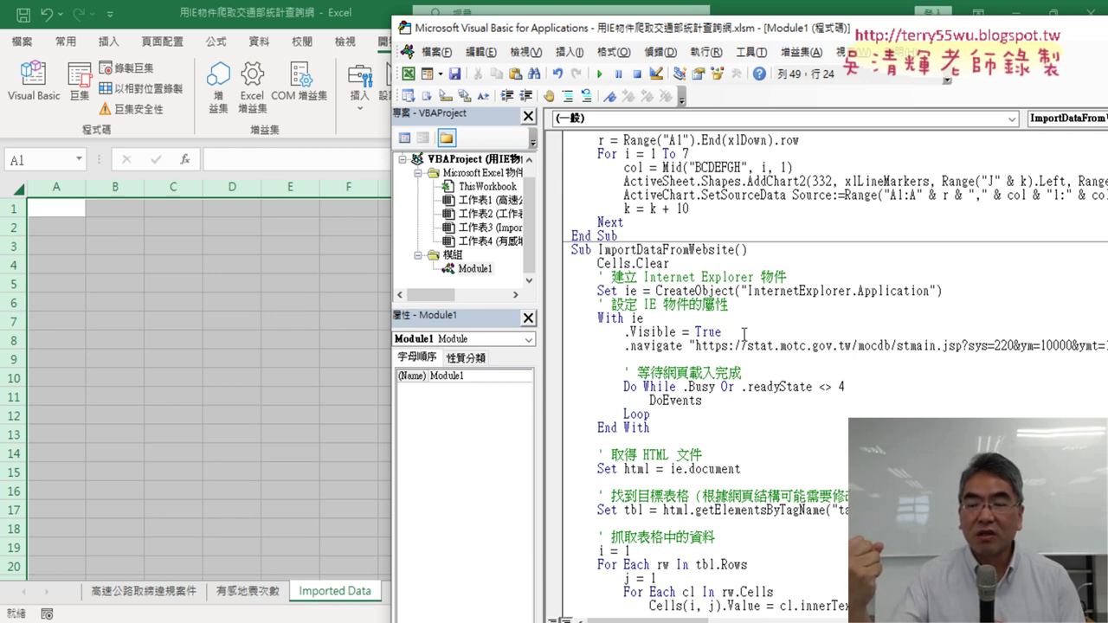
pyautogui.moveTo(724, 334); pyautogui.dragTo(696, 333)
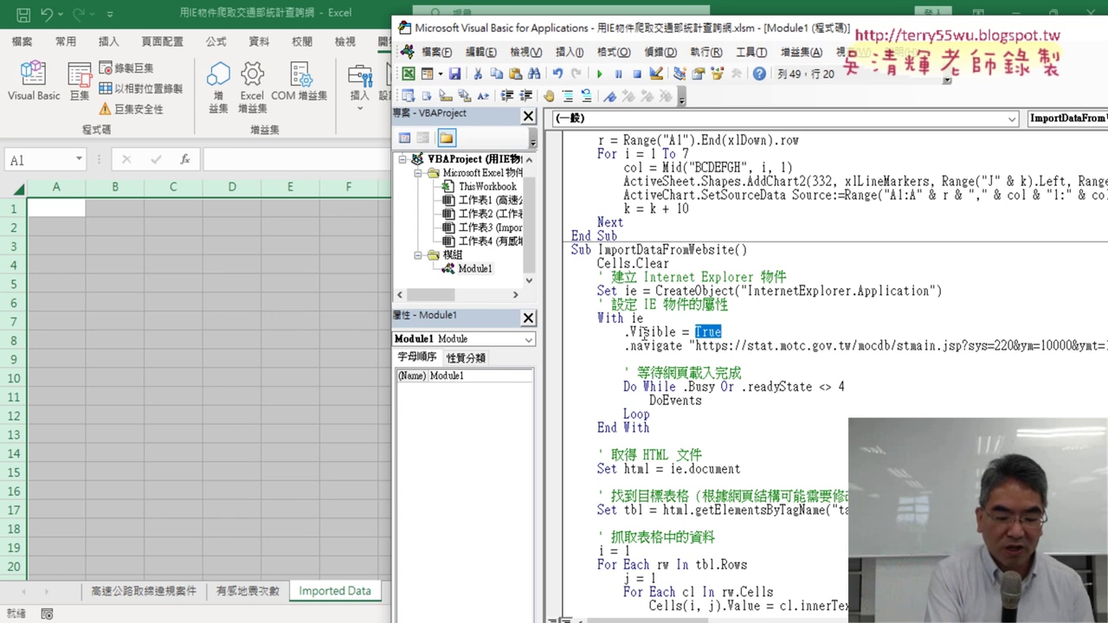
pyautogui.write('Fa')
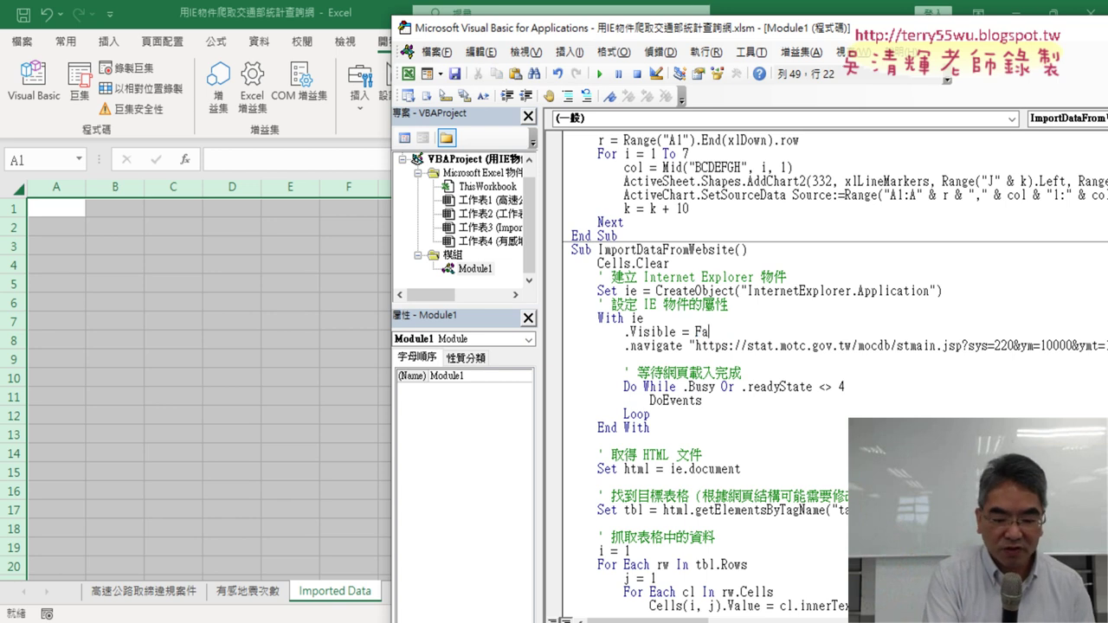
pyautogui.write('lse')
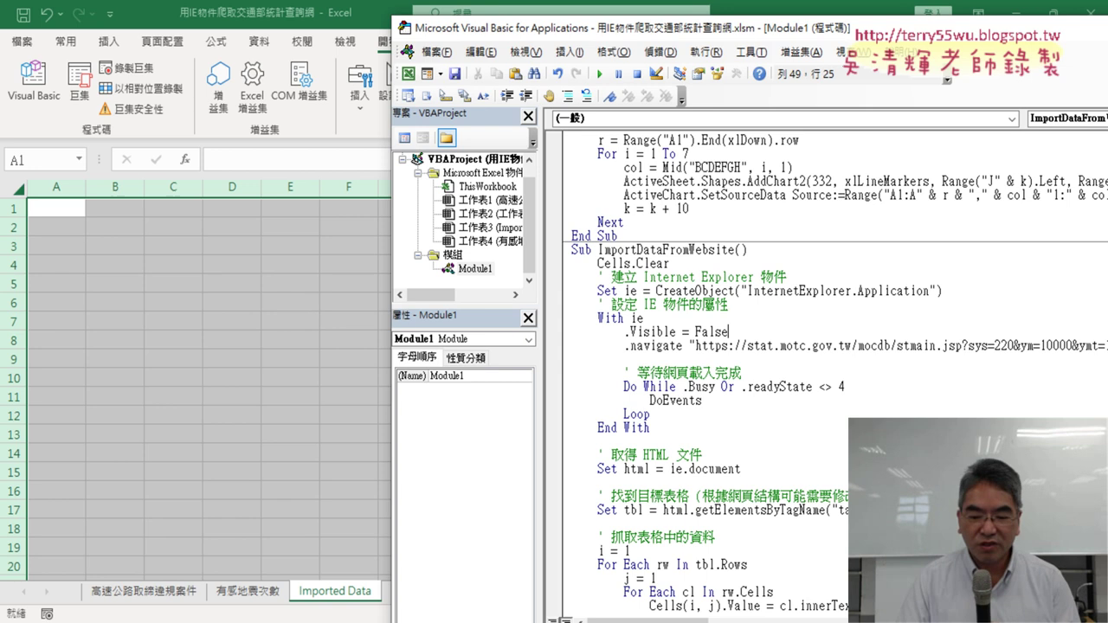
pyautogui.press('BackSpace')
pyautogui.press('BackSpace')
pyautogui.press('BackSpace')
pyautogui.press('BackSpace')
pyautogui.press('BackSpace')
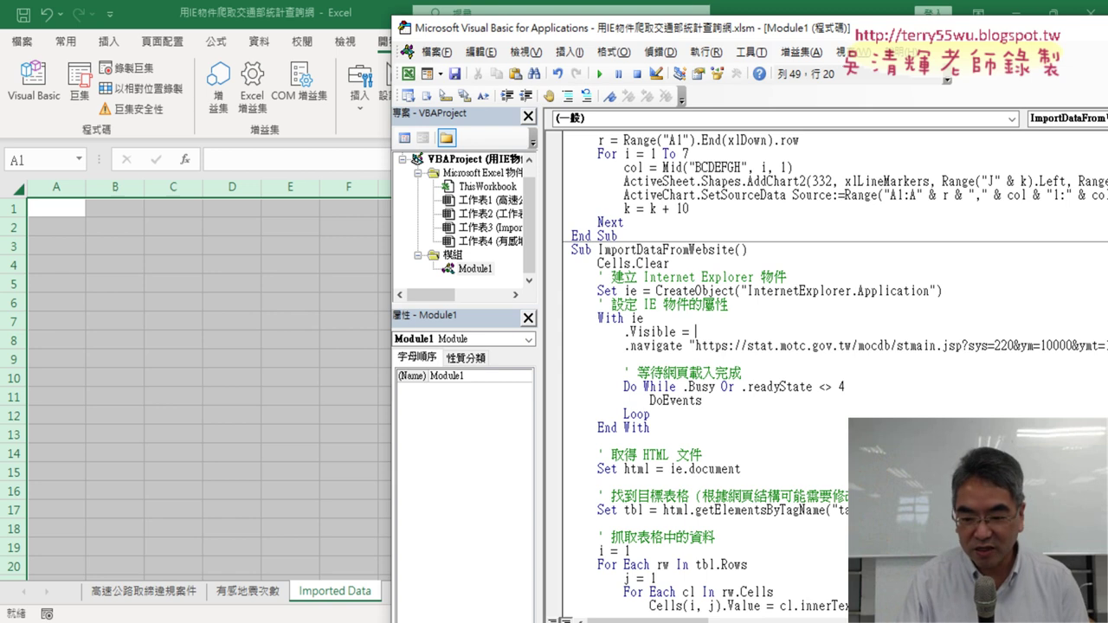
# Set .Visible to 0 and delete the blank lines after navigate, End With, Set html and before the comment.
pyautogui.write('0')
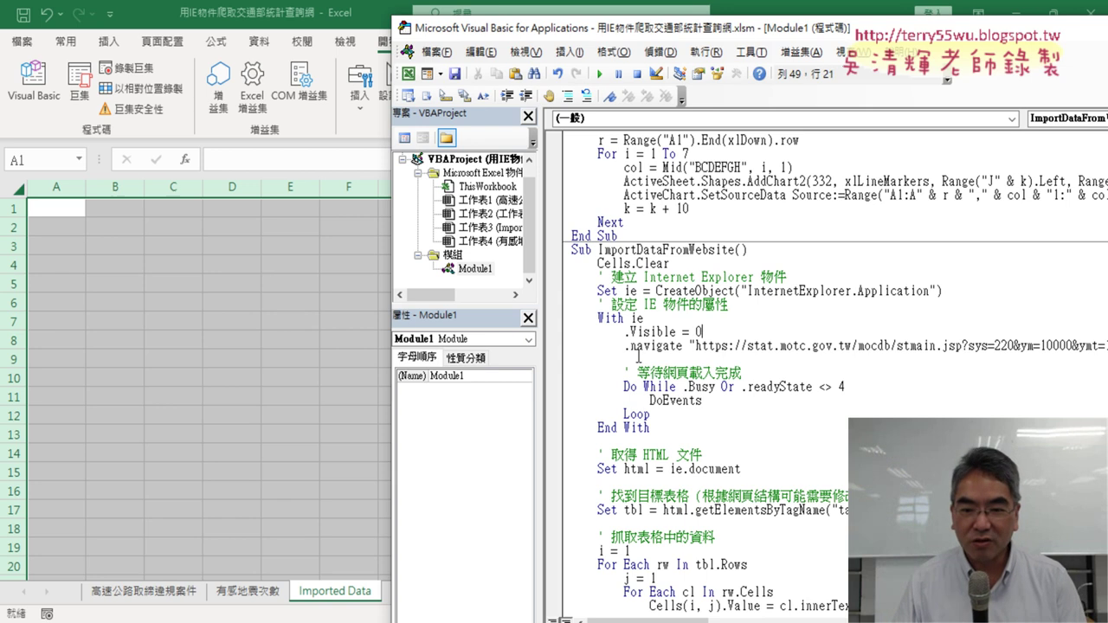
pyautogui.moveTo(639, 356); pyautogui.dragTo(559, 355)
pyautogui.press('Delete')
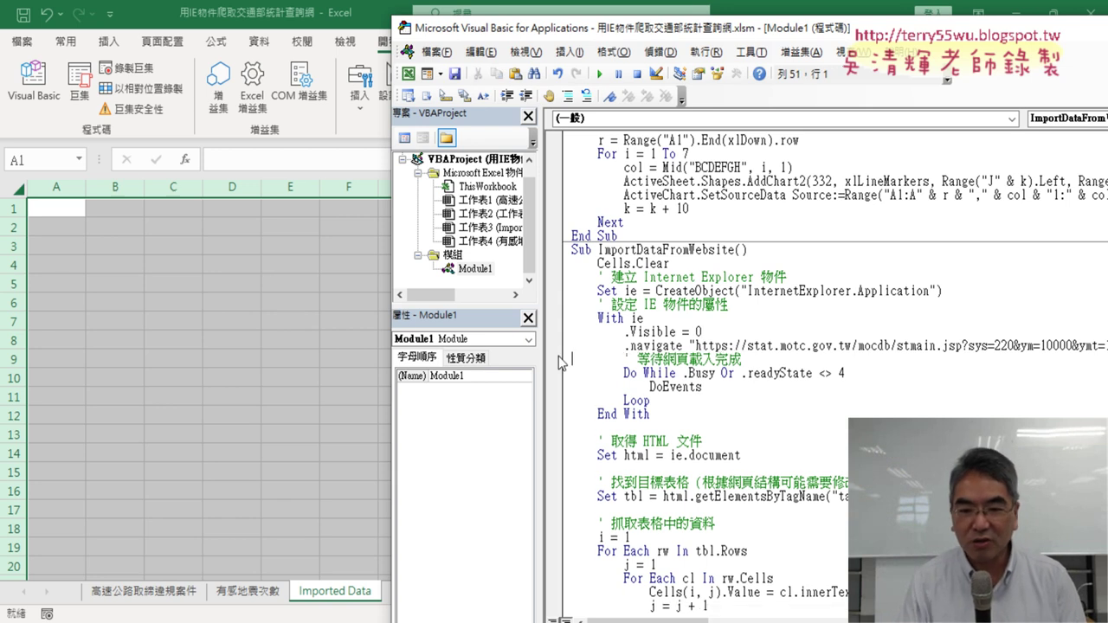
pyautogui.moveTo(632, 427); pyautogui.dragTo(556, 428)
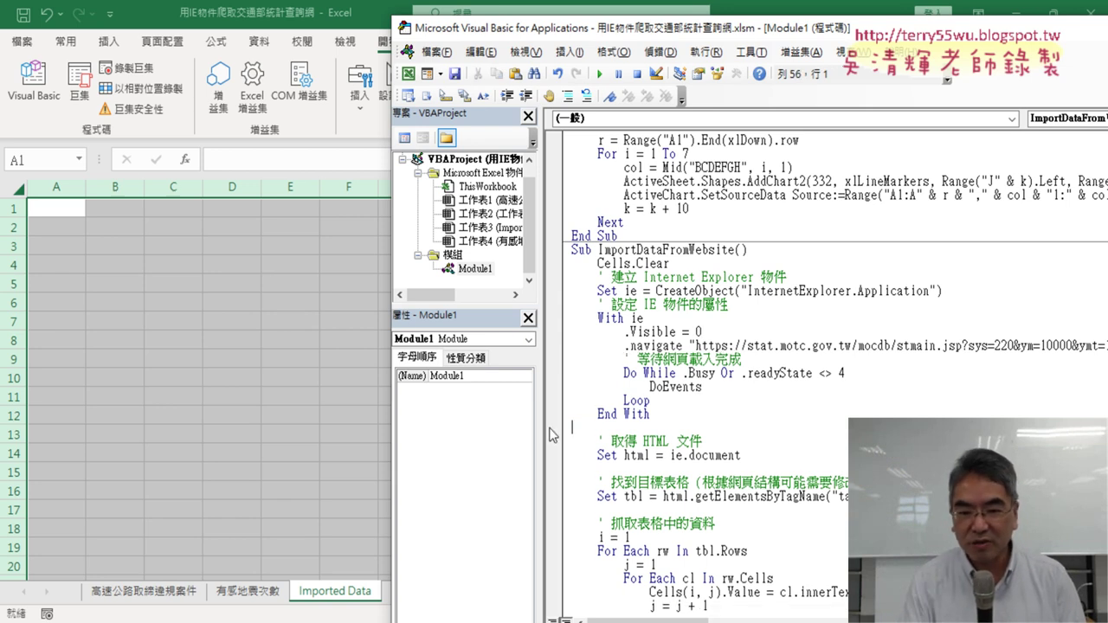
pyautogui.press('Delete')
pyautogui.moveTo(624, 450); pyautogui.dragTo(534, 450)
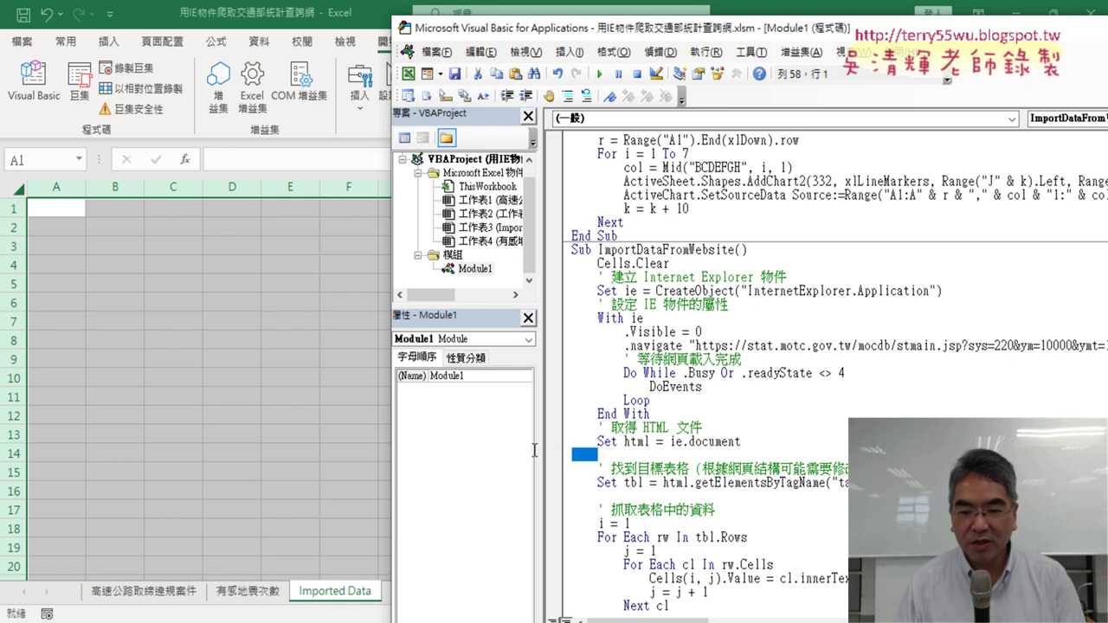
pyautogui.press('Delete')
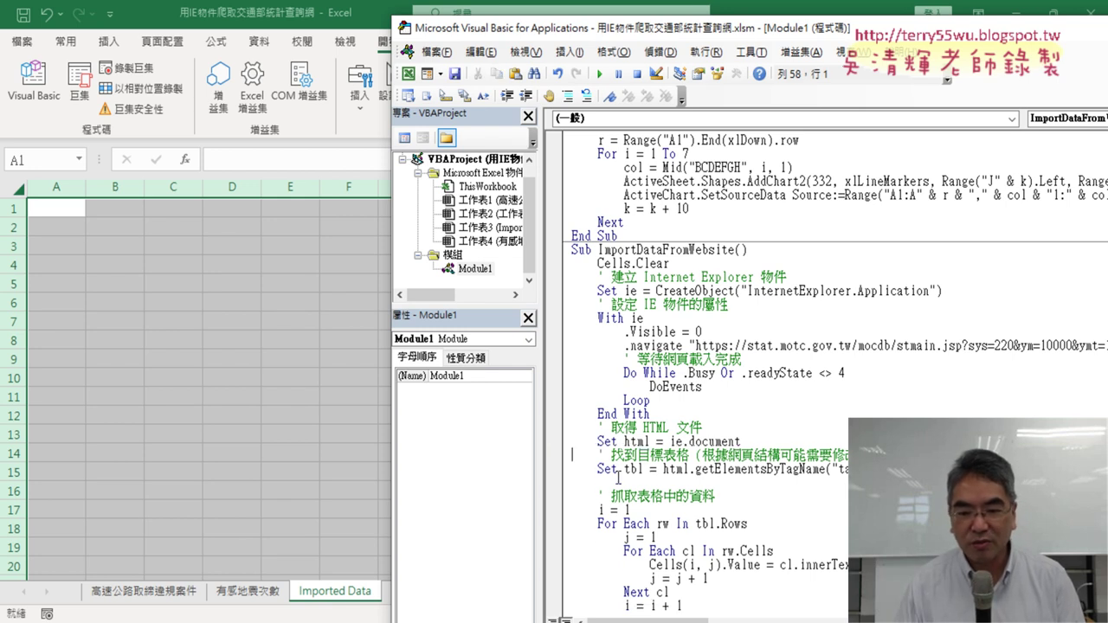
pyautogui.moveTo(619, 482); pyautogui.dragTo(548, 482)
pyautogui.press('Delete')
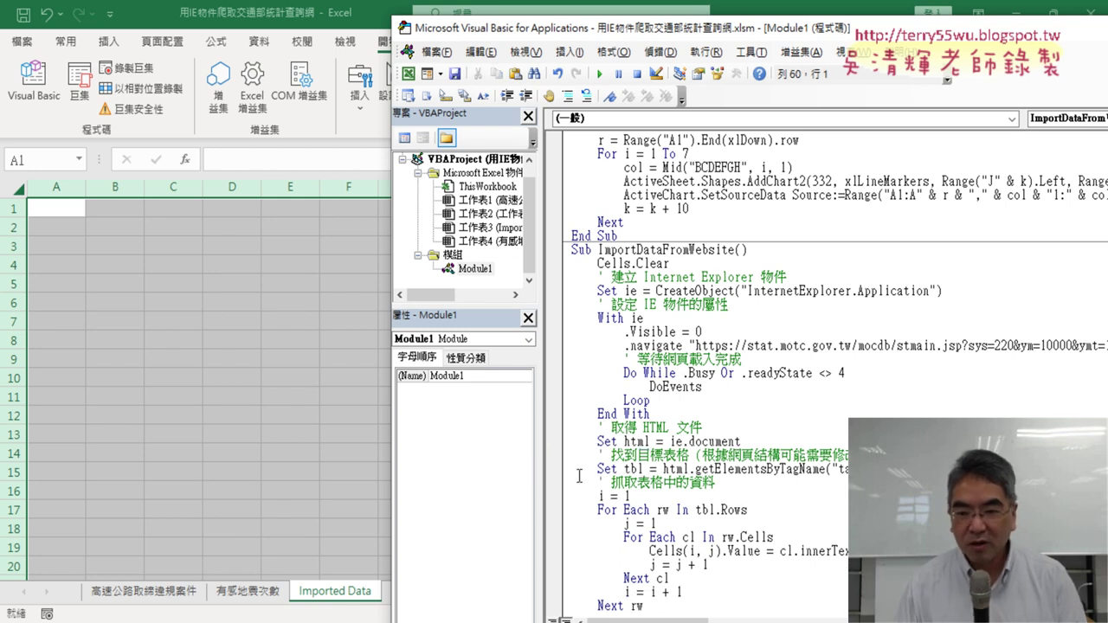
# Highlight the (1) index in getElementsByTagName and put the caret on the Cells(i, j) line.
pyautogui.scroll(-2, 793, 412)
pyautogui.moveTo(918, 382); pyautogui.dragTo(883, 383)
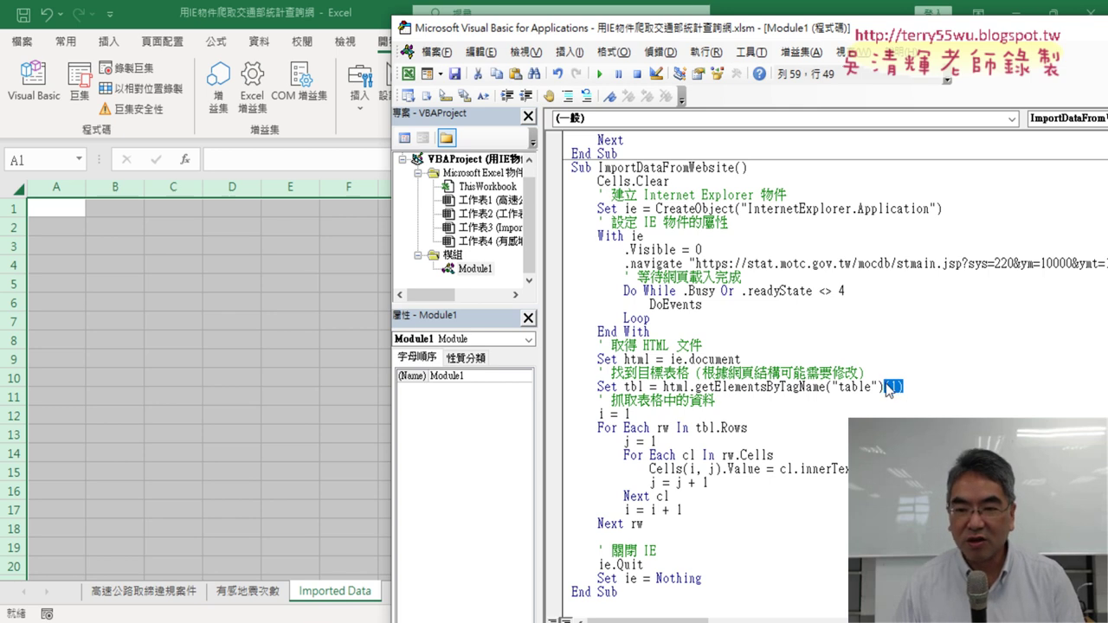
pyautogui.scroll(-1, 890, 391)
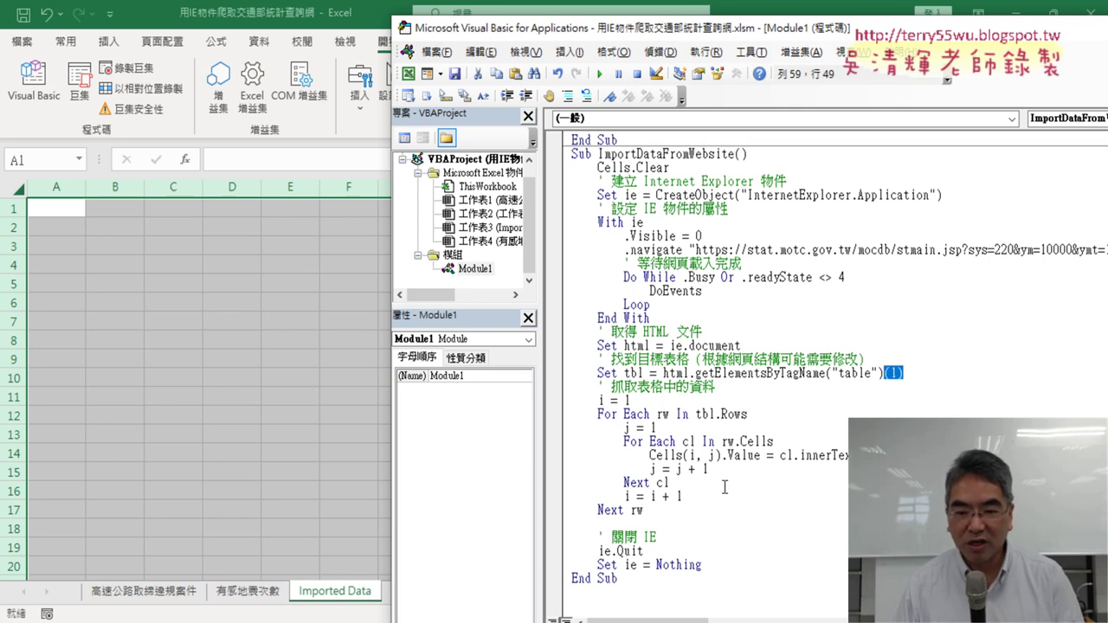
pyautogui.click(656, 456)
pyautogui.write('w')
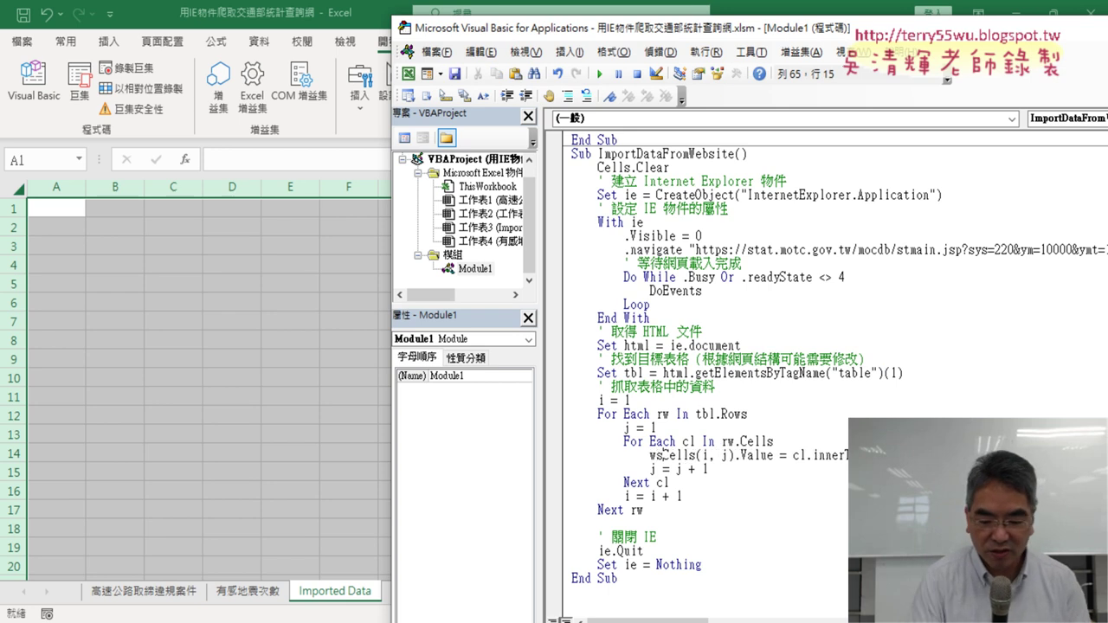
# Keep the loop line as Cells(i, j) without ws. and delete the blank line after Next rw.
pyautogui.write('s.')
pyautogui.press('BackSpace')
pyautogui.press('BackSpace')
pyautogui.press('BackSpace')
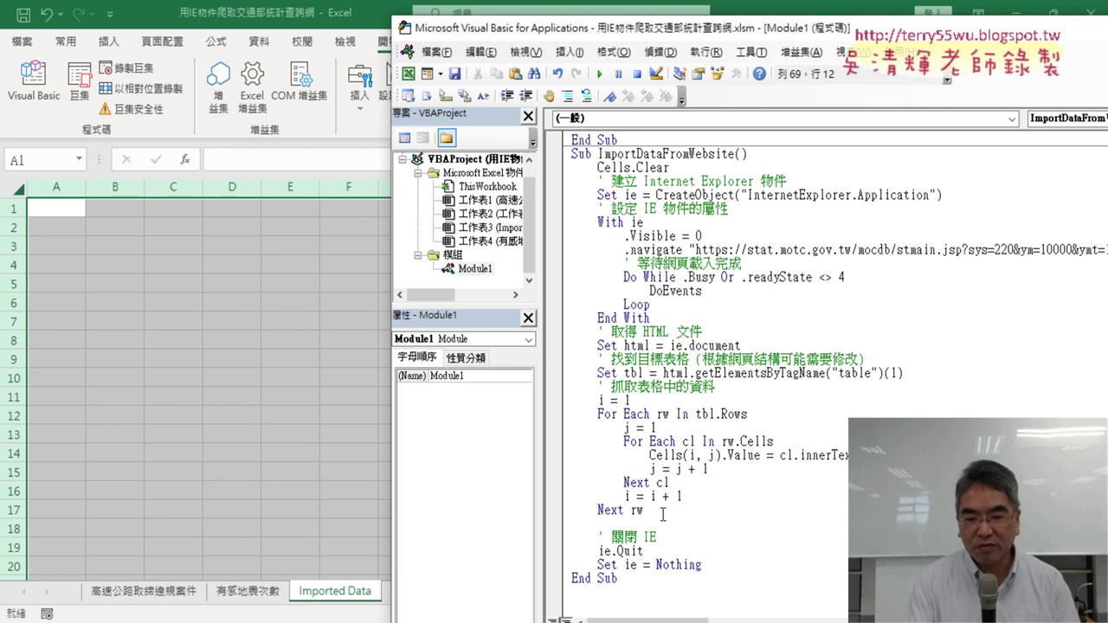
pyautogui.press('Delete')
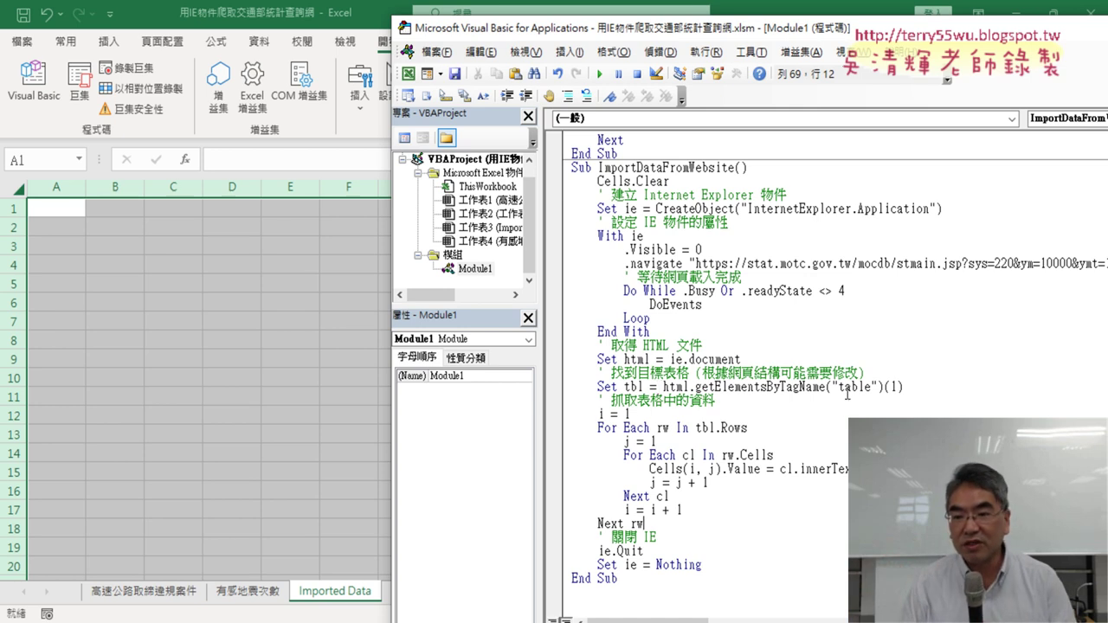
# Highlight table, the For Each rw In tbl.Rows line and the For Each cl In rw.Cells line.
pyautogui.moveTo(842, 387); pyautogui.dragTo(884, 387)
pyautogui.click(874, 387)
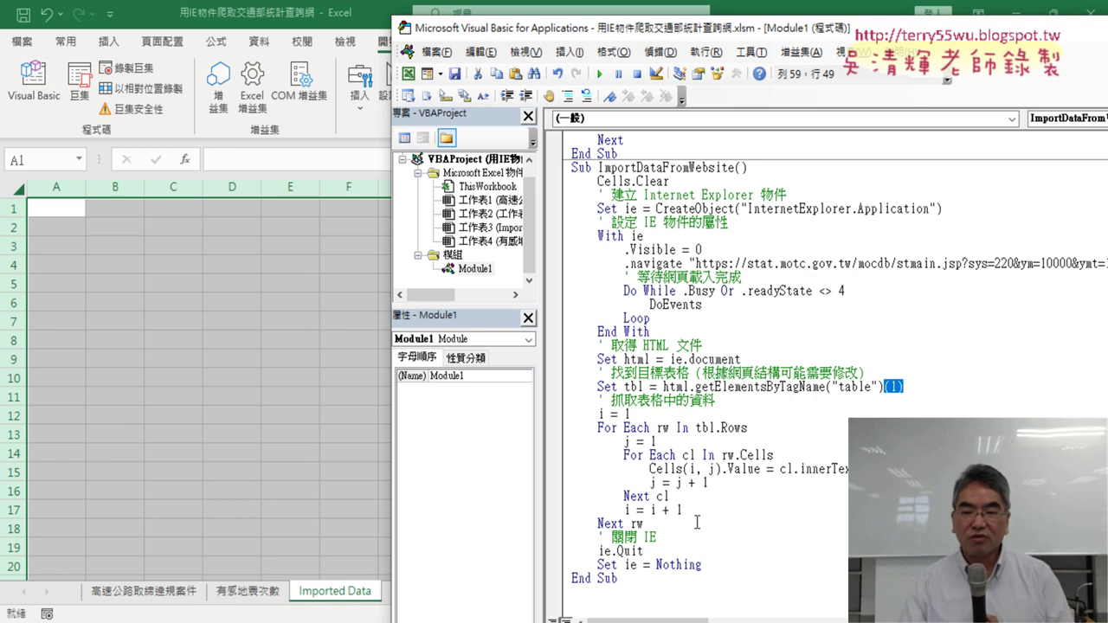
pyautogui.moveTo(759, 428); pyautogui.dragTo(592, 428)
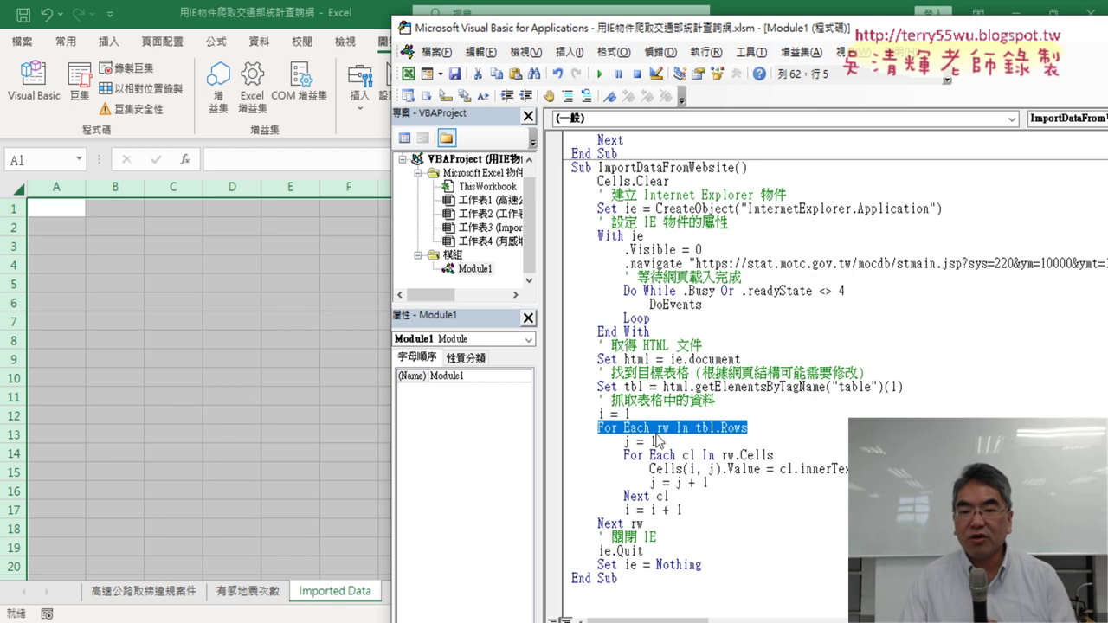
pyautogui.click(752, 427)
pyautogui.moveTo(759, 428); pyautogui.dragTo(700, 430)
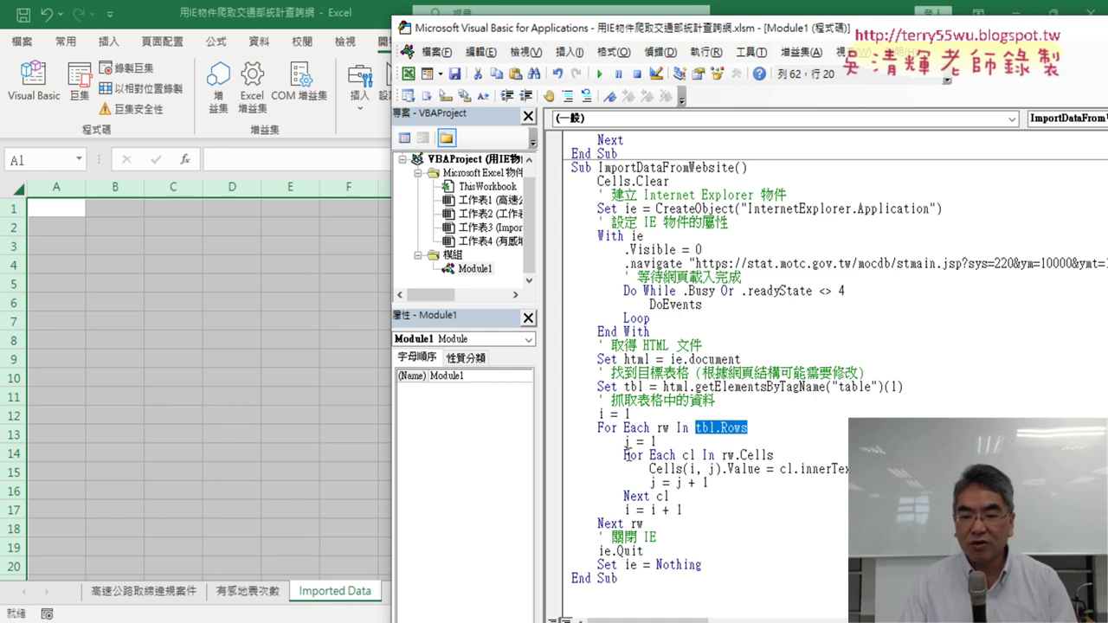
pyautogui.moveTo(624, 456); pyautogui.dragTo(768, 454)
pyautogui.click(780, 455)
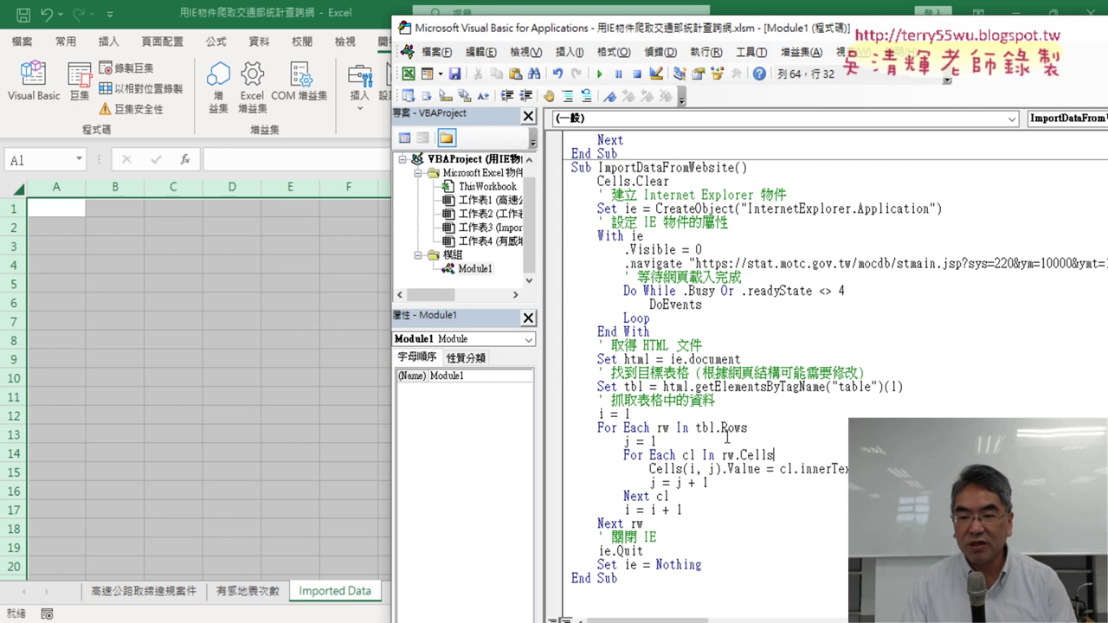
pyautogui.moveTo(723, 456); pyautogui.dragTo(781, 456)
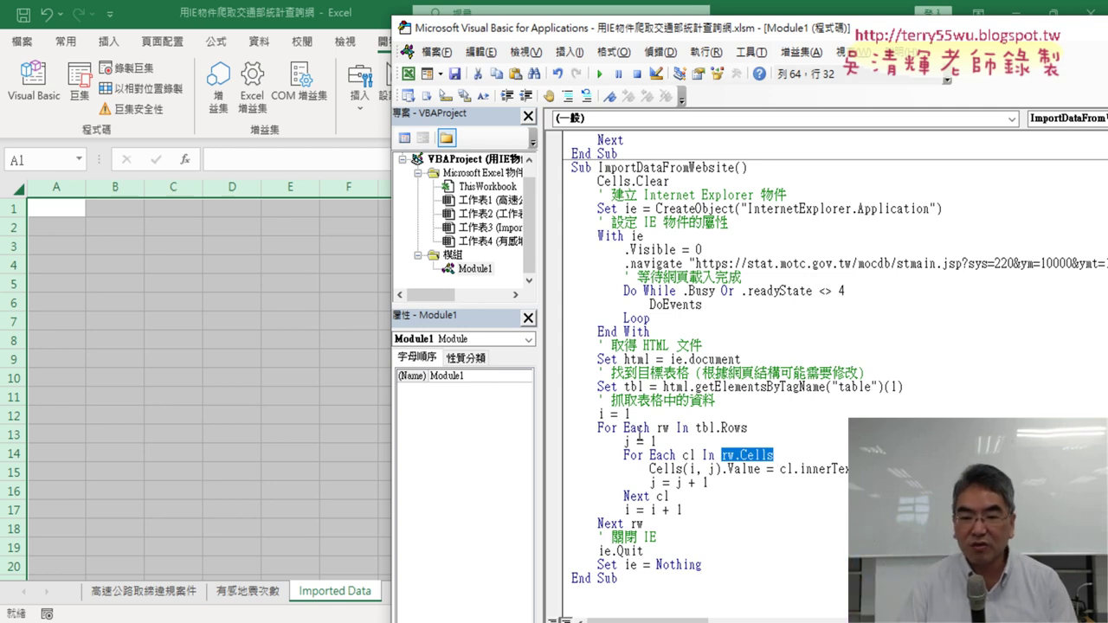
# Point out the j counter in j = j + 1, then run ImportDataFromWebsite to refill Imported Data.
pyautogui.click(596, 428)
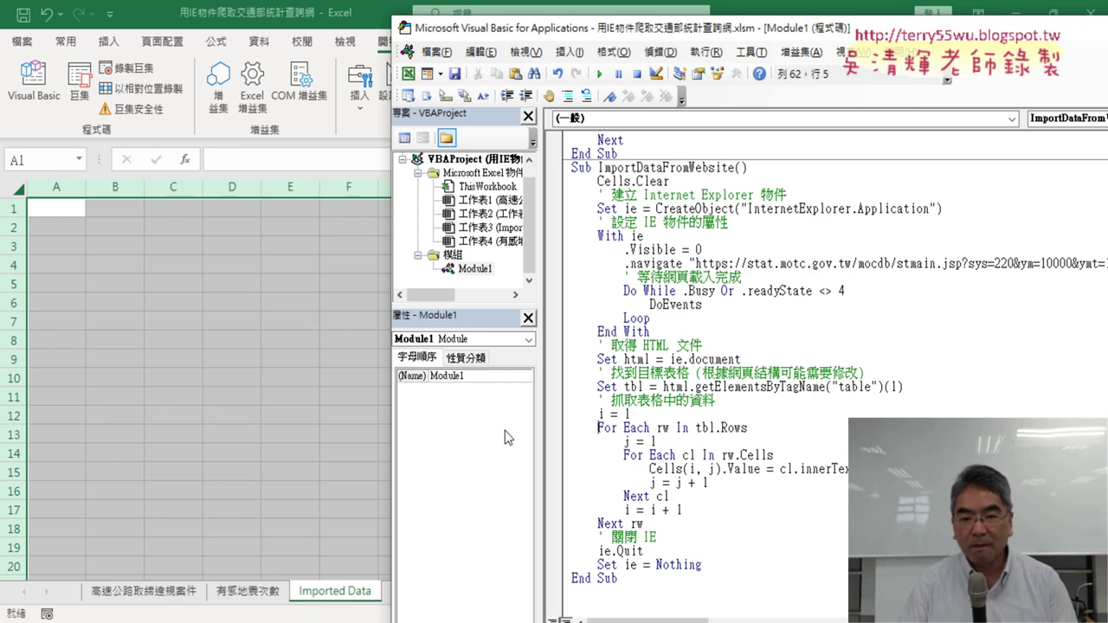
pyautogui.doubleClick(655, 482)
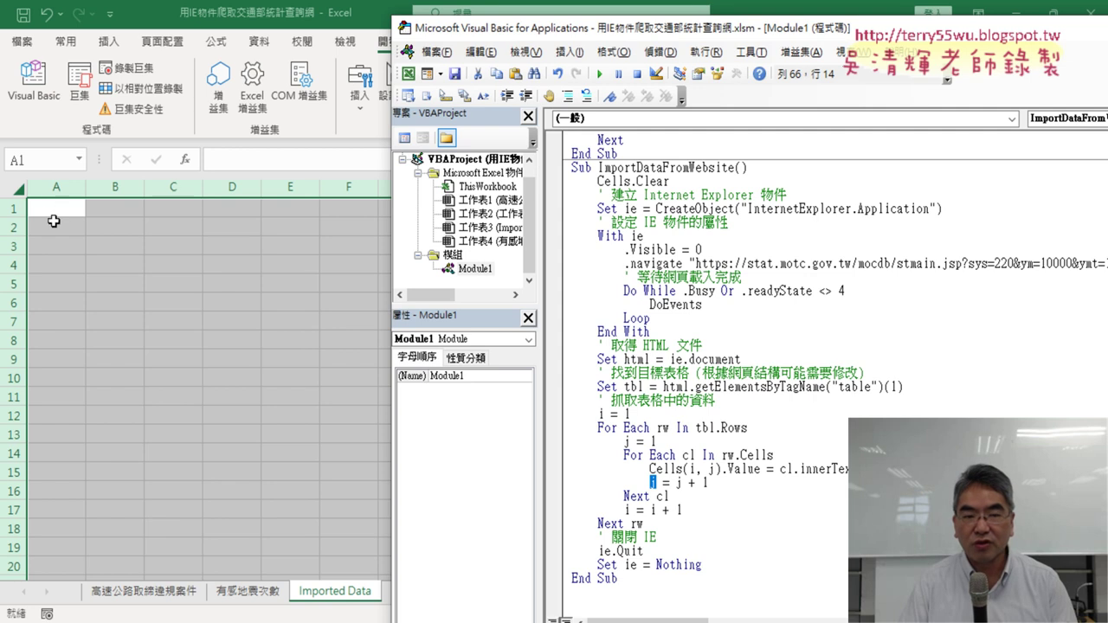
pyautogui.click(753, 455)
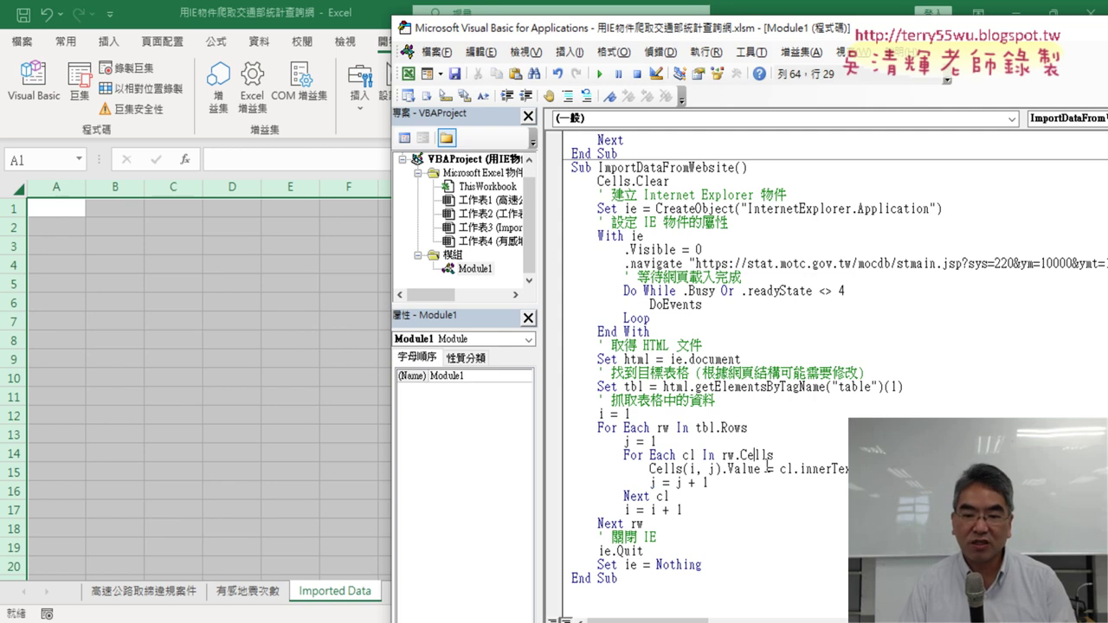
pyautogui.click(600, 73)
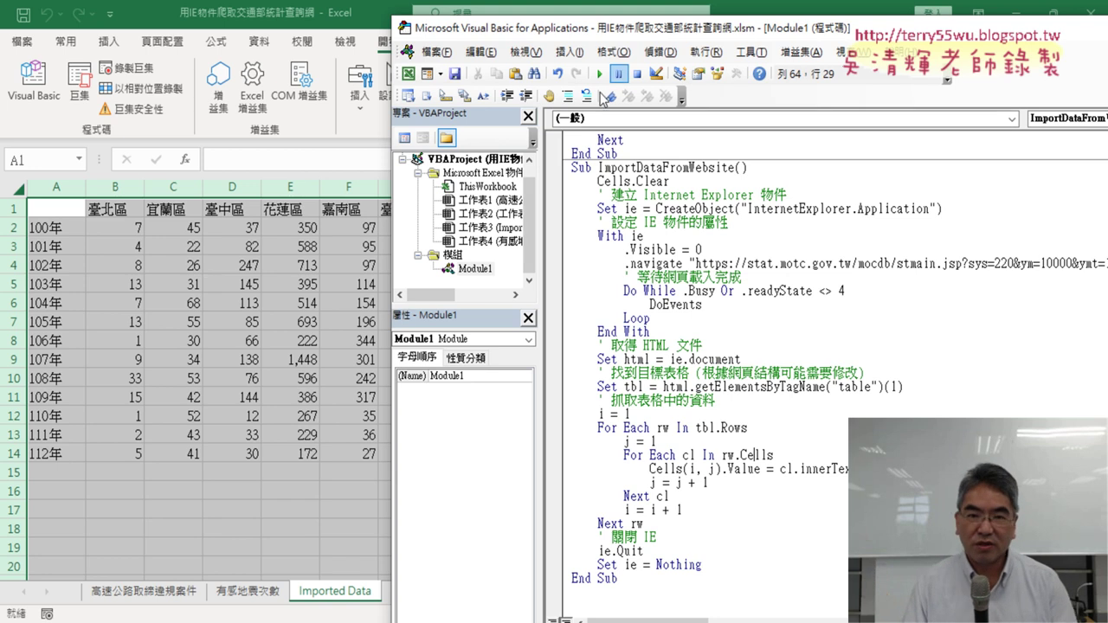
# Move the code window aside and delete the MOTC statistics URL in .navigate, leaving empty quotes.
pyautogui.moveTo(624, 32); pyautogui.dragTo(259, 29)
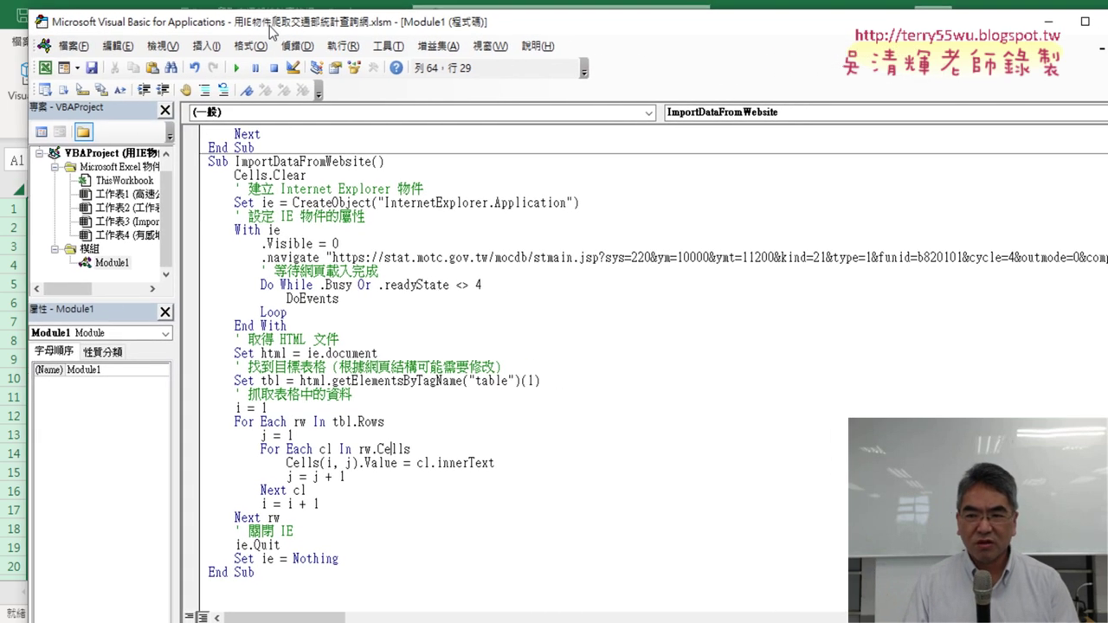
pyautogui.moveTo(332, 257); pyautogui.dragTo(1107, 258)
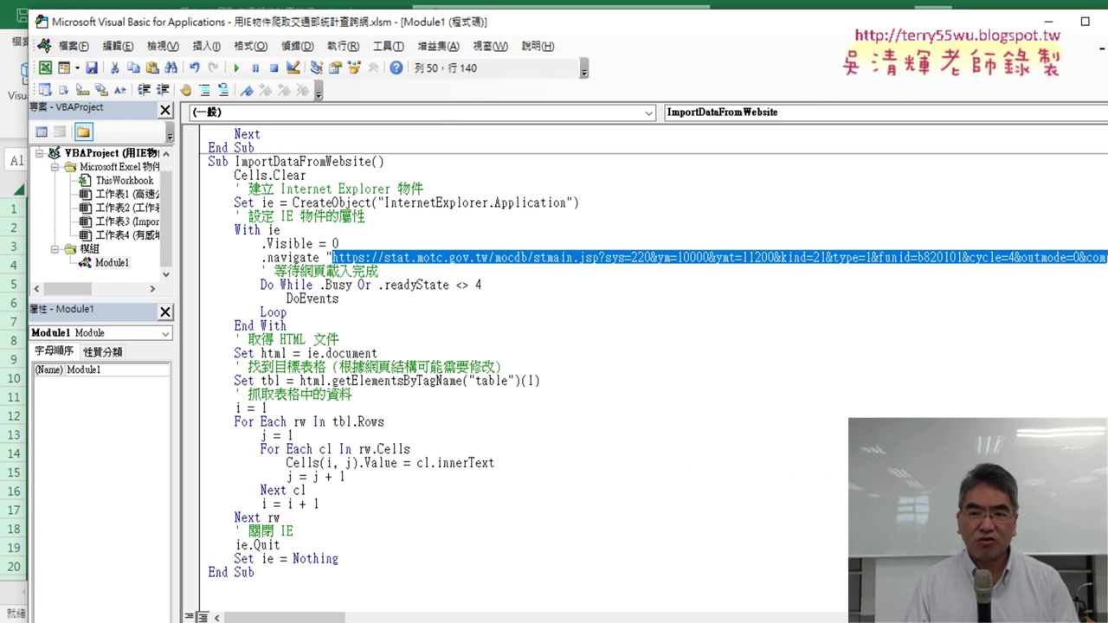
pyautogui.moveTo(867, 31); pyautogui.dragTo(780, 25)
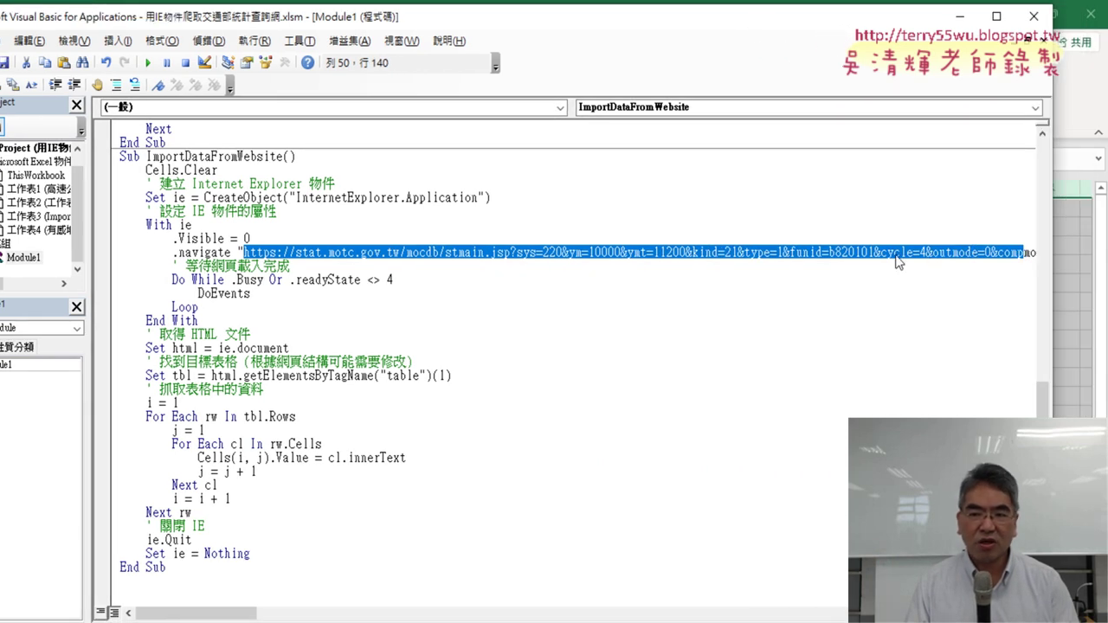
pyautogui.click(897, 256)
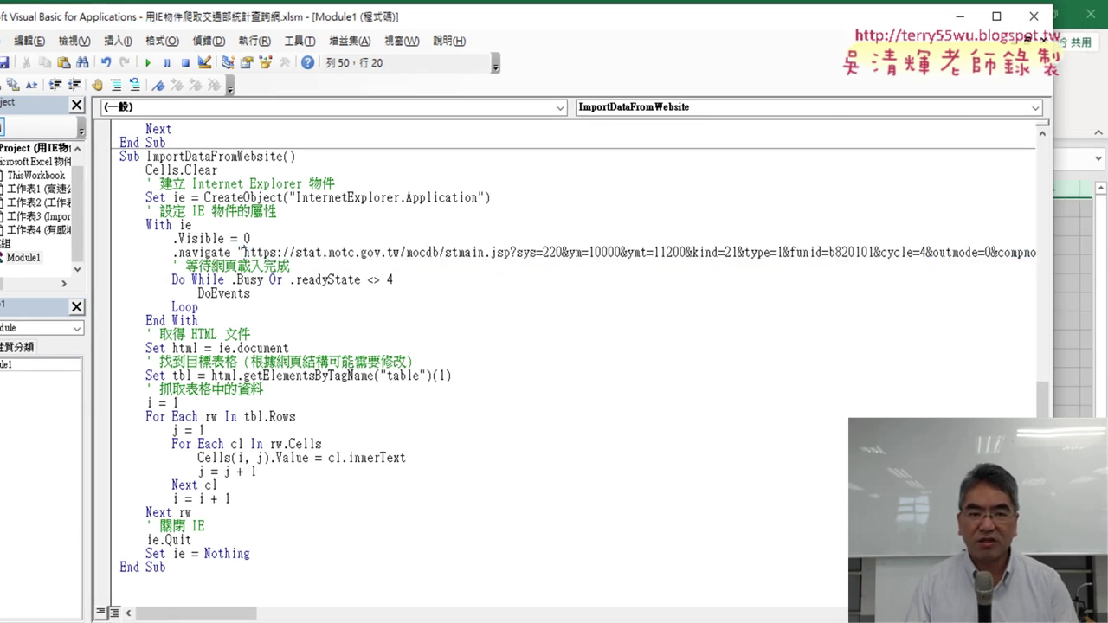
pyautogui.moveTo(243, 252); pyautogui.dragTo(1068, 247)
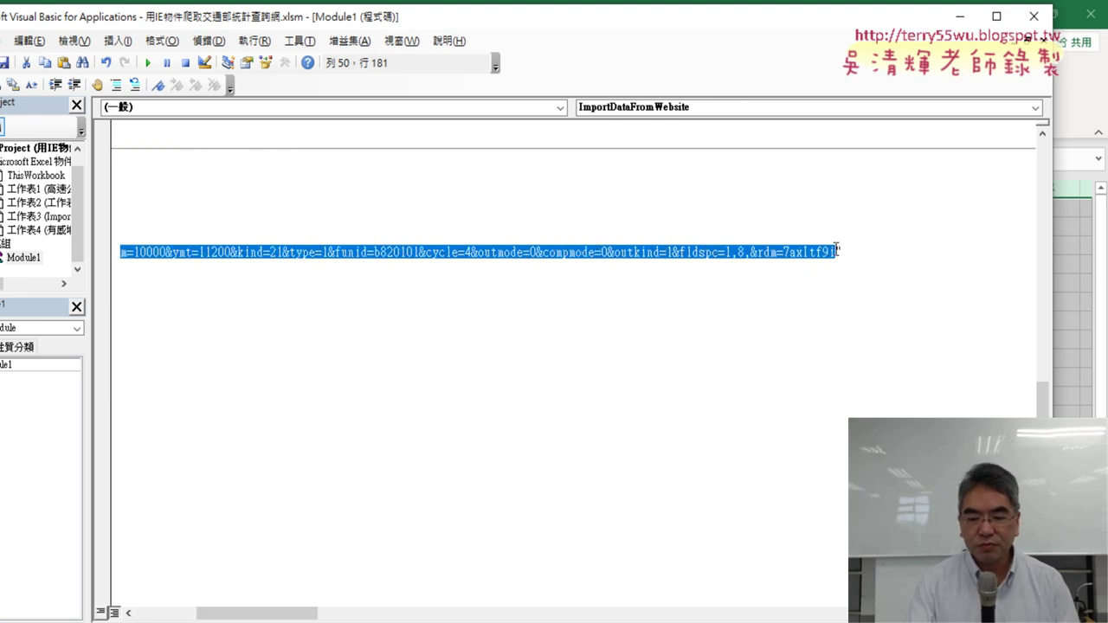
pyautogui.press('Delete')
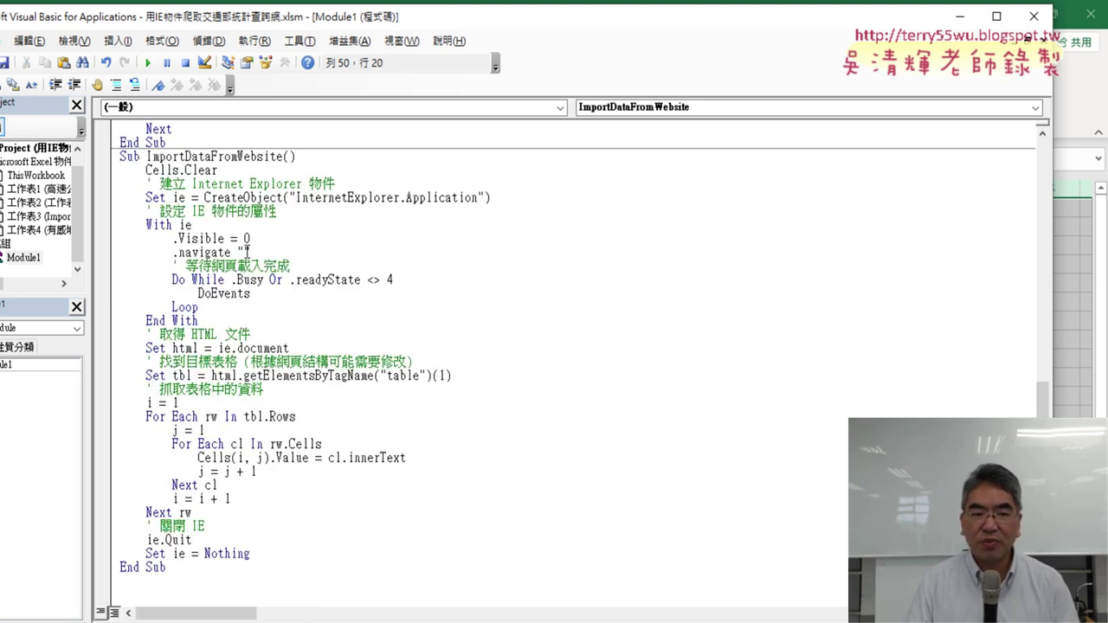
pyautogui.moveTo(390, 16); pyautogui.dragTo(577, 19)
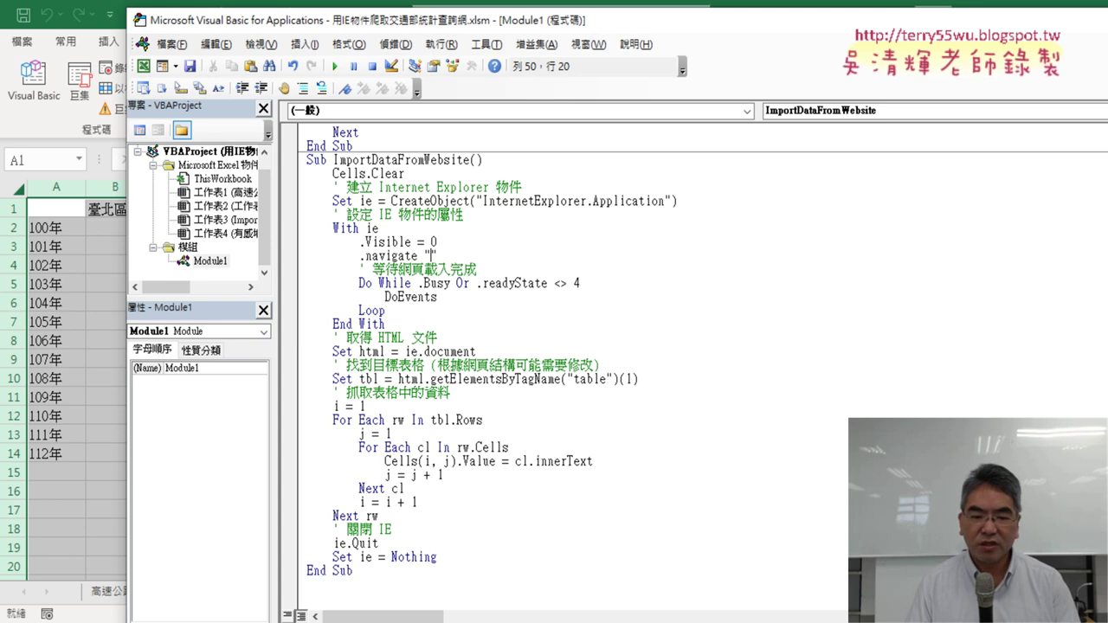
# Bring Chrome forward, maximize it, and show the 04_數學與統計函數 Drive folder's file list.
pyautogui.click(346, 513)
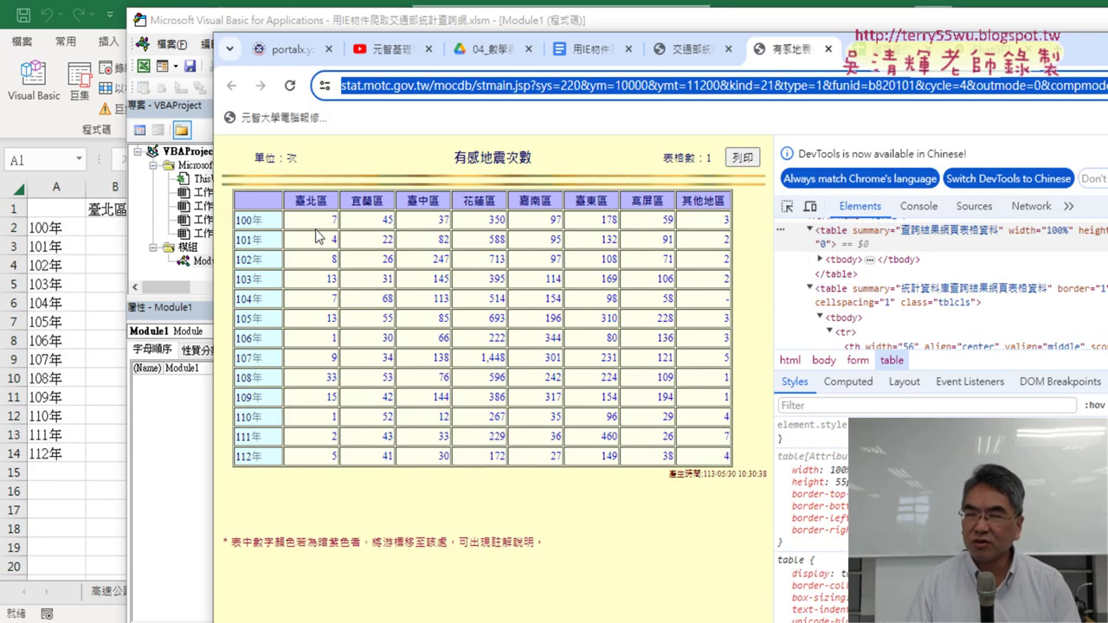
pyautogui.doubleClick(1087, 55)
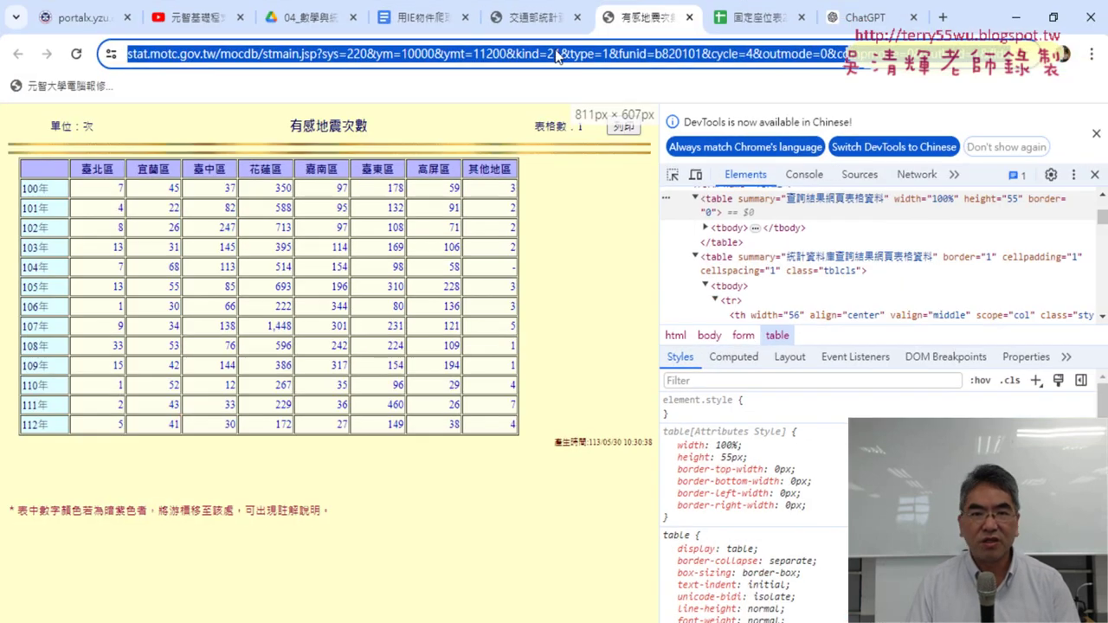
pyautogui.click(320, 29)
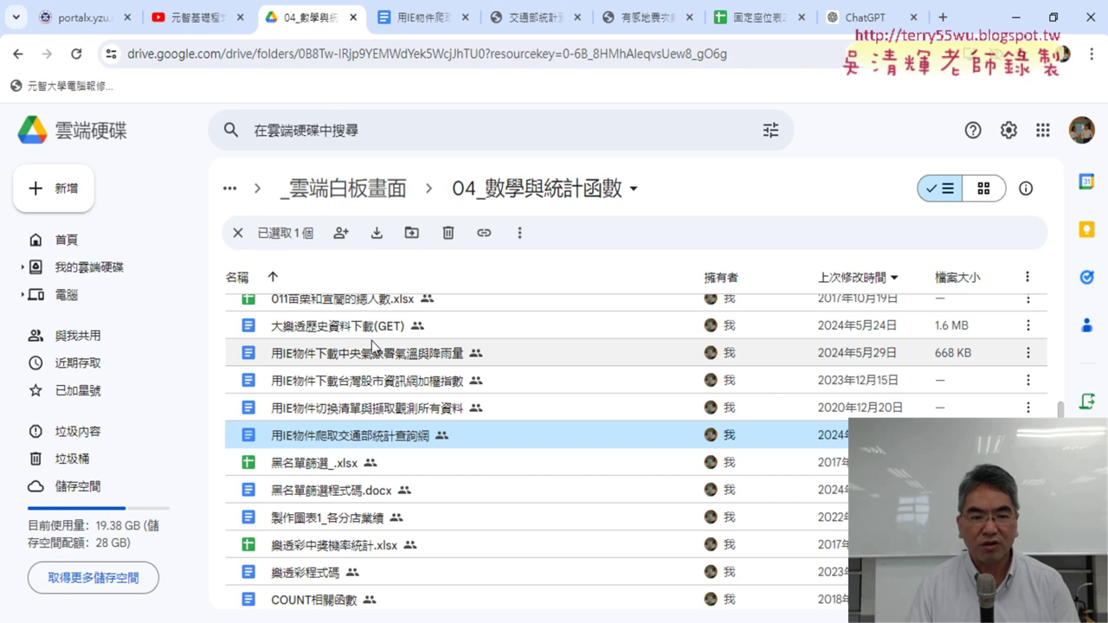
pyautogui.scroll(3, 298, 338)
pyautogui.scroll(-2, 497, 285)
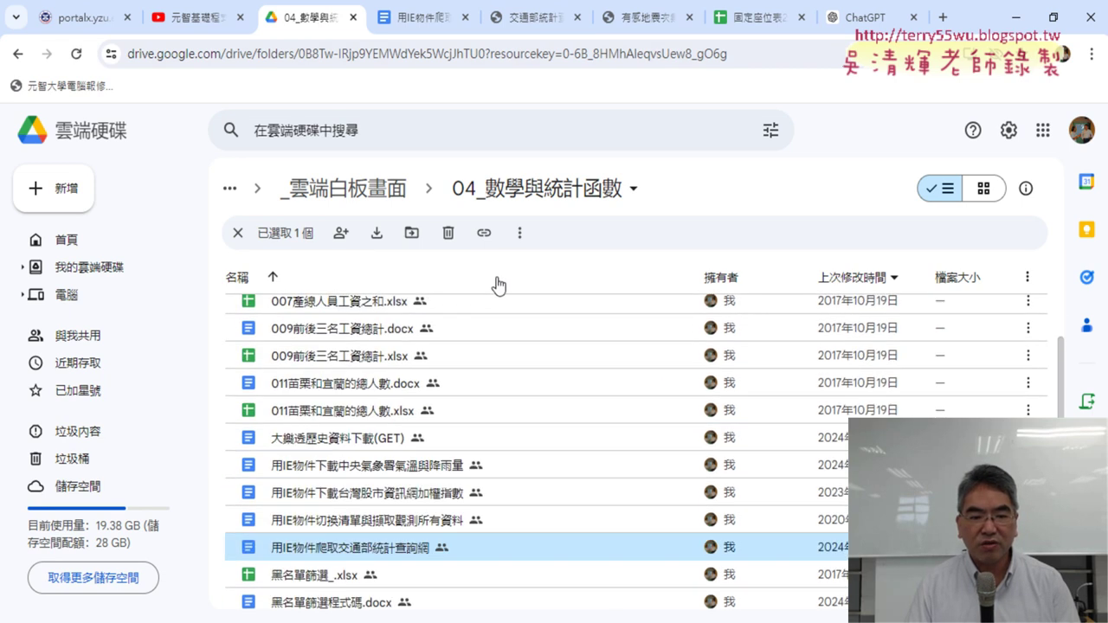
pyautogui.scroll(-2, 427, 360)
# Open the 大樂透歷史資料下載(GET) document and launch its lotto-8 link in a new tab.
pyautogui.doubleClick(321, 333)
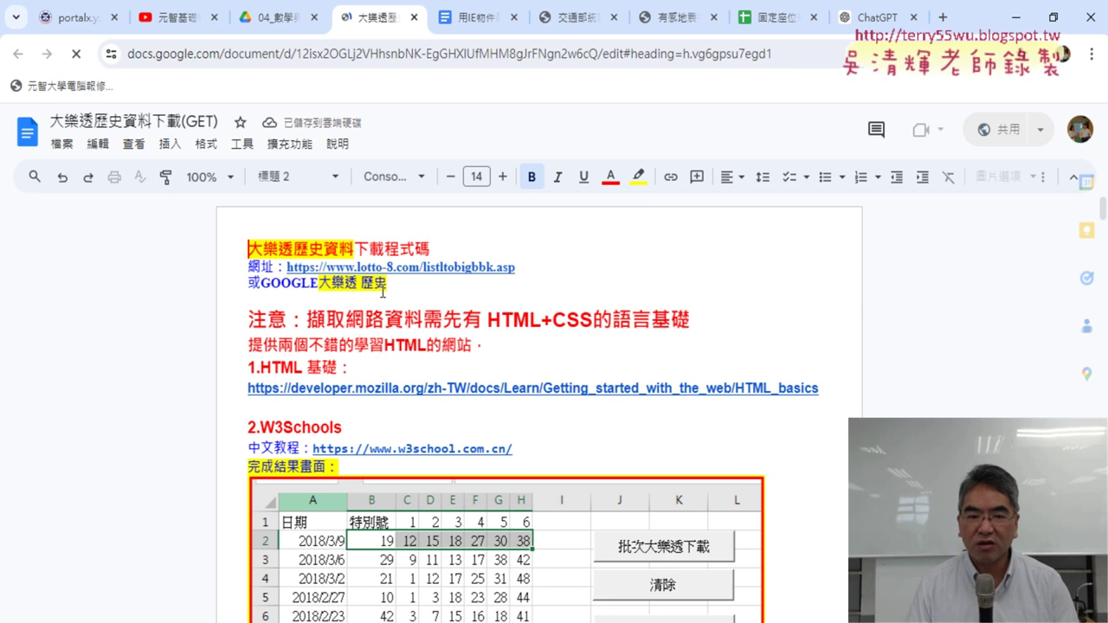
pyautogui.click(295, 265)
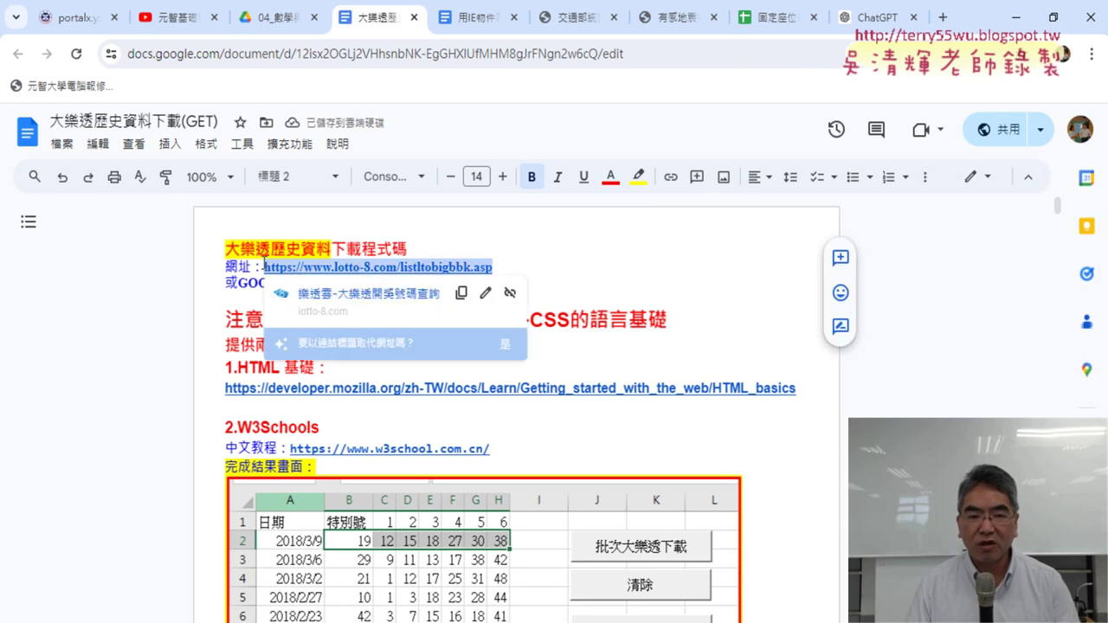
pyautogui.click(381, 288)
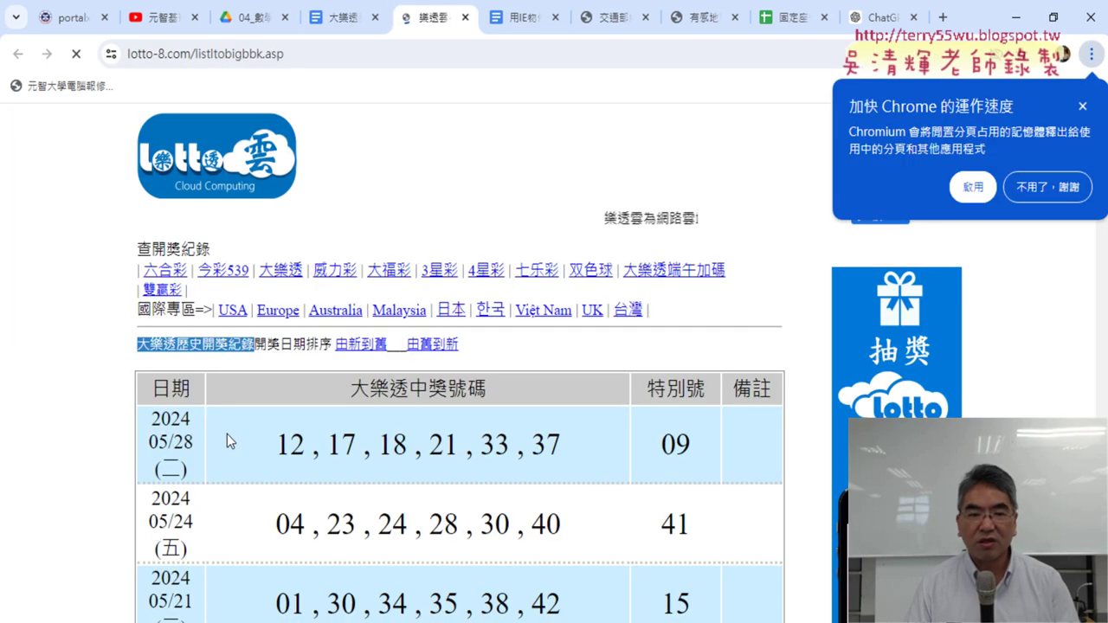
# Inspect the draw table, select its table.auto-style4 element, and dismiss Chrome's speed-up popup.
pyautogui.rightClick(162, 391)
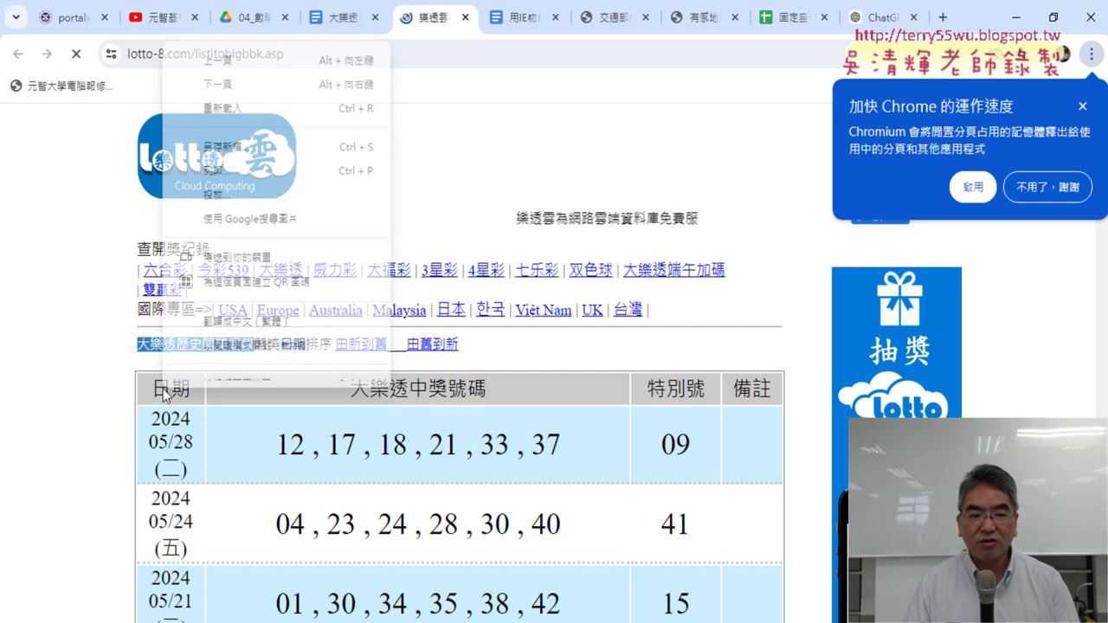
pyautogui.click(226, 377)
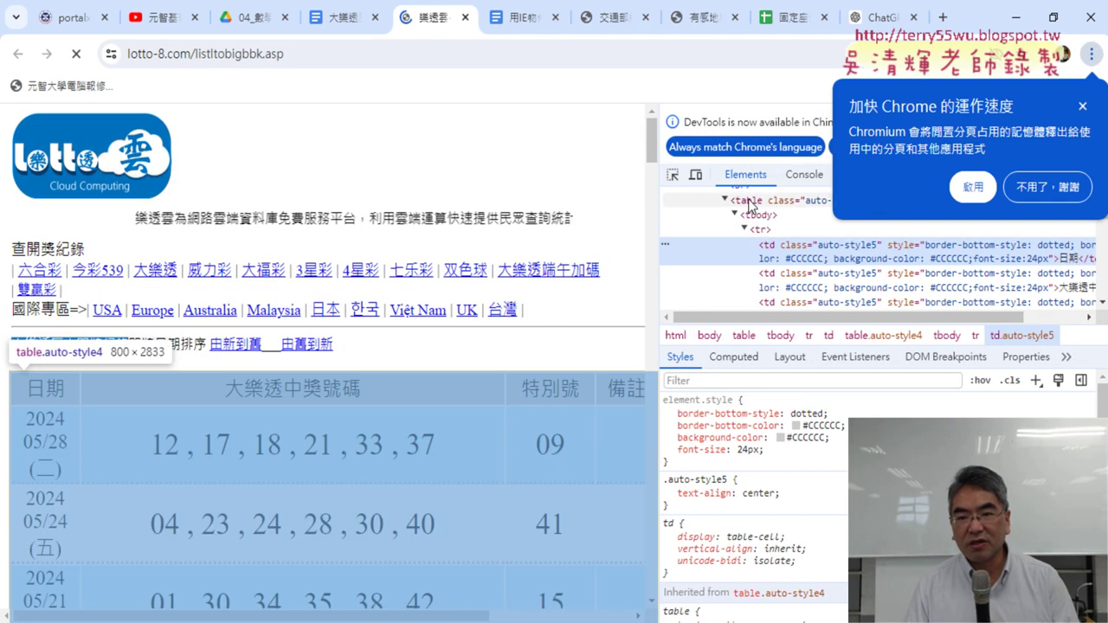
pyautogui.click(762, 200)
pyautogui.click(1083, 105)
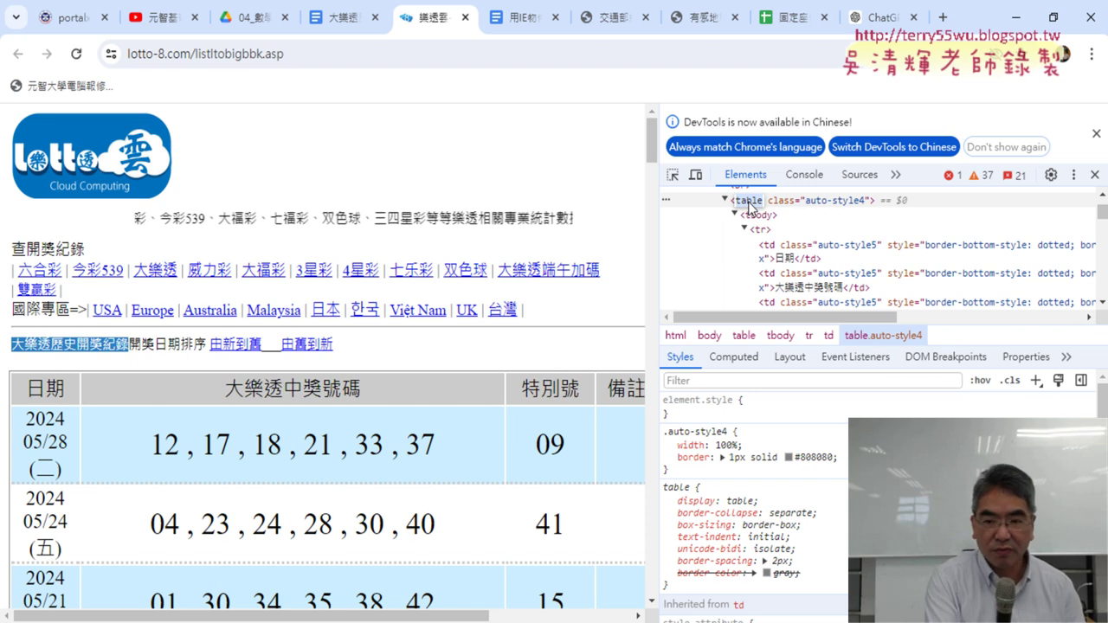
# Search the Elements panel for <table, which reports 7 matches.
pyautogui.hotkey('ctrl', 'f')
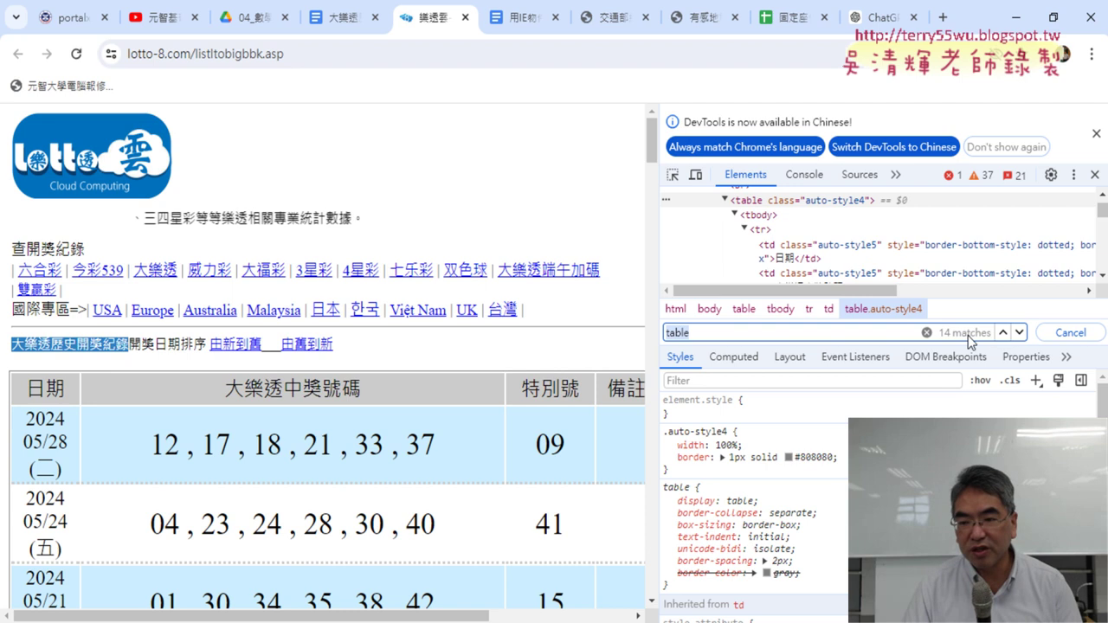
pyautogui.click(667, 332)
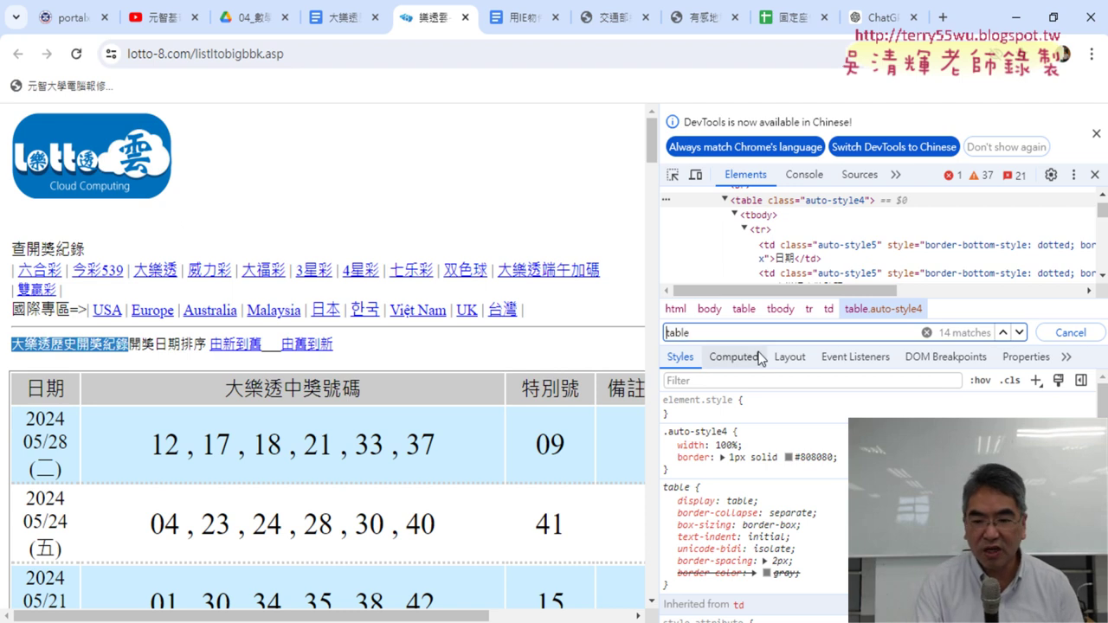
pyautogui.write('<')
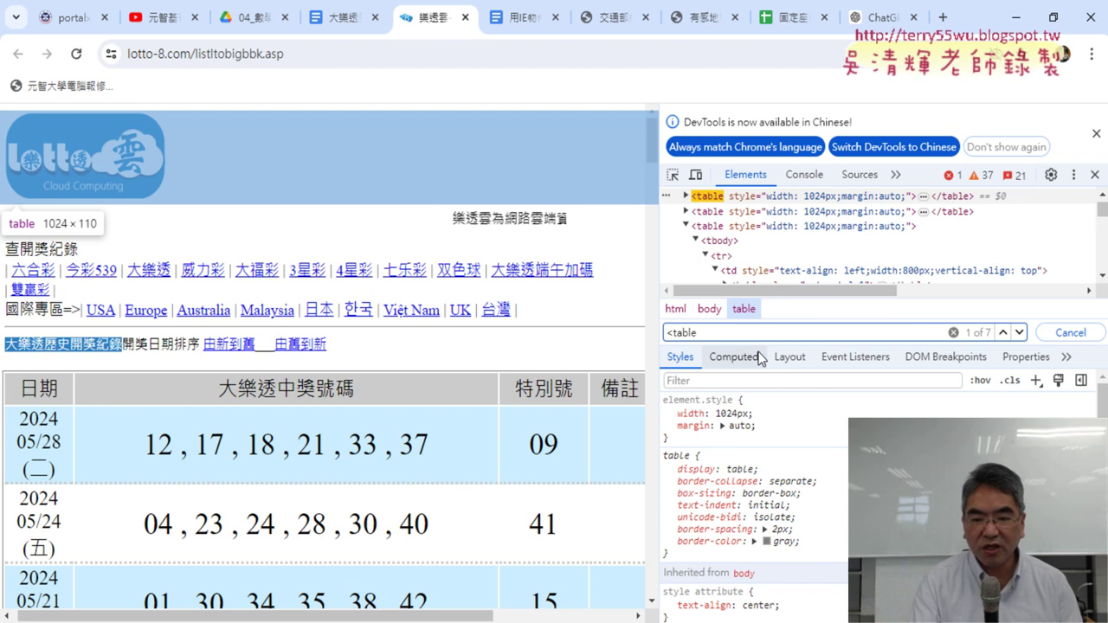
pyautogui.press('BackSpace')
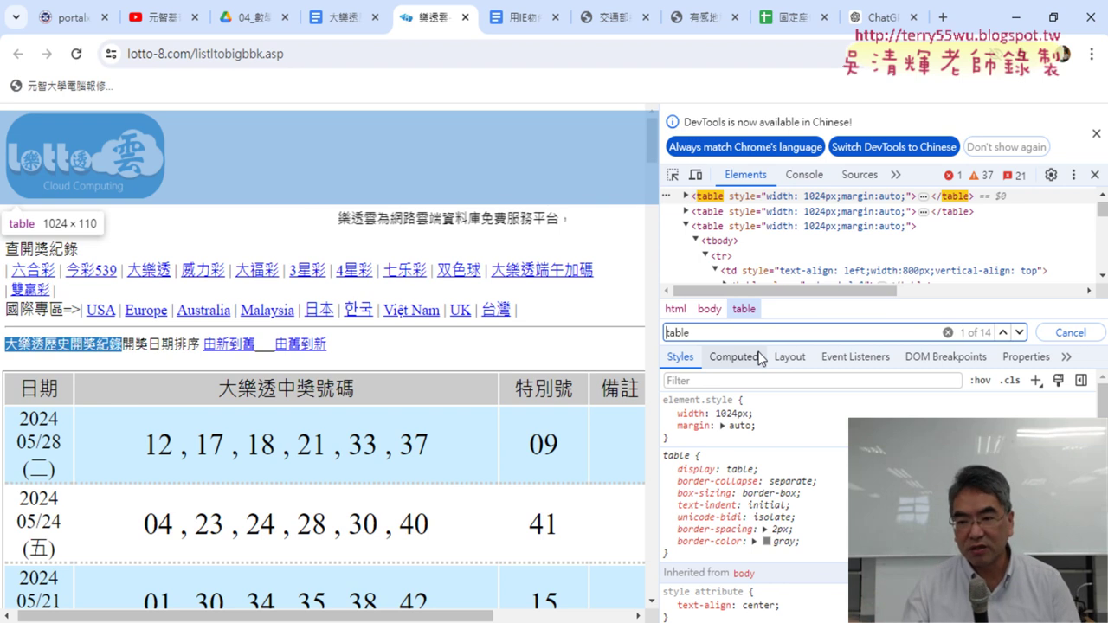
pyautogui.write('<')
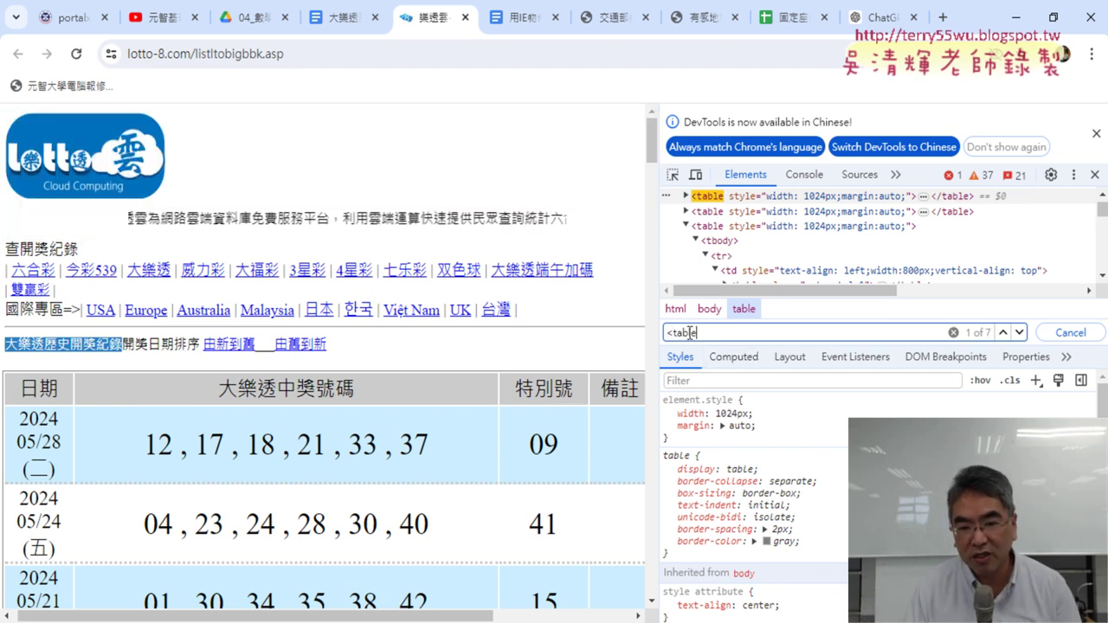
pyautogui.moveTo(690, 333); pyautogui.dragTo(661, 332)
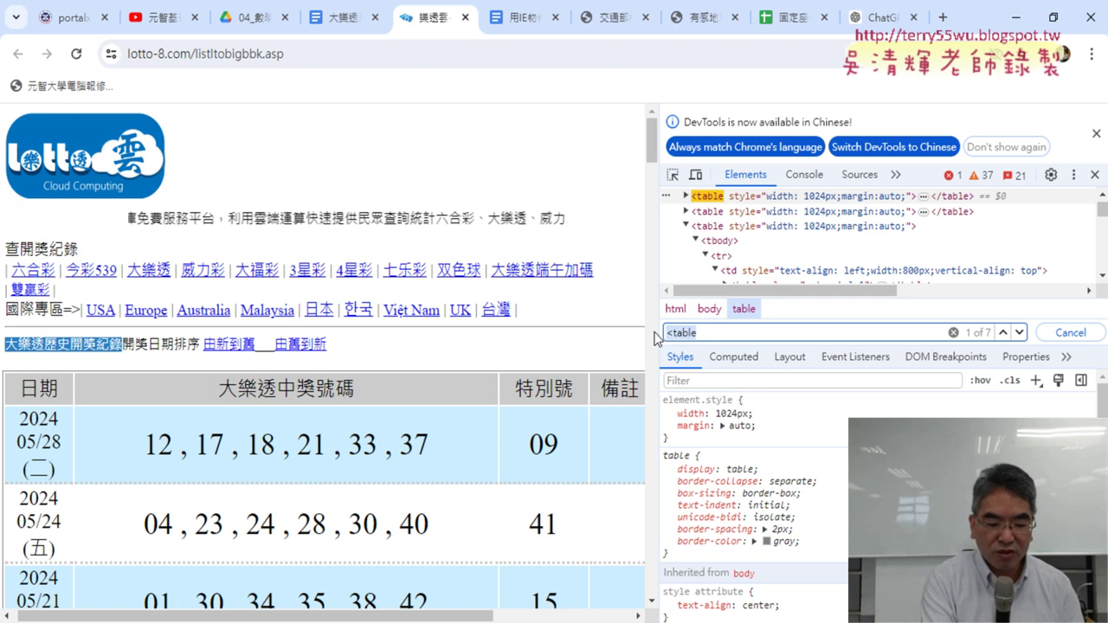
# Circle the draw table and underline the 1 of 7 count in red, then clear the marks.
pyautogui.moveTo(206, 518)
pyautogui.mouseDown()
pyautogui.moveTo(276, 145)
pyautogui.moveTo(329, 530)
pyautogui.moveTo(247, 522)
pyautogui.mouseUp()
pyautogui.moveTo(49, 381)
pyautogui.mouseDown()
pyautogui.moveTo(562, 375)
pyautogui.moveTo(561, 507)
pyautogui.moveTo(33, 559)
pyautogui.mouseUp()
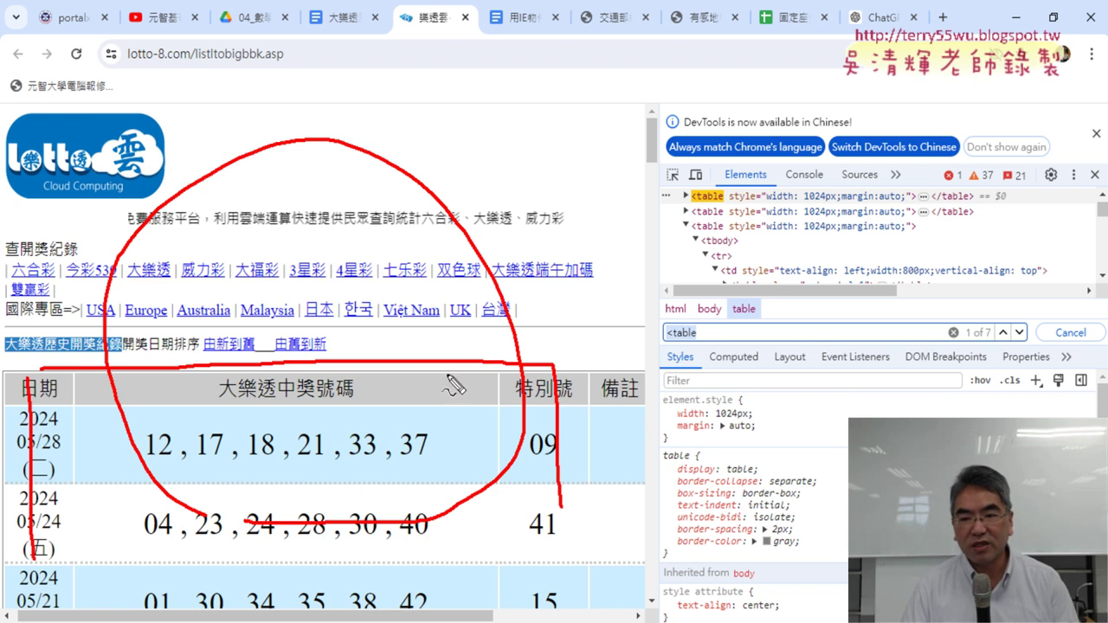
pyautogui.moveTo(986, 339); pyautogui.dragTo(994, 339)
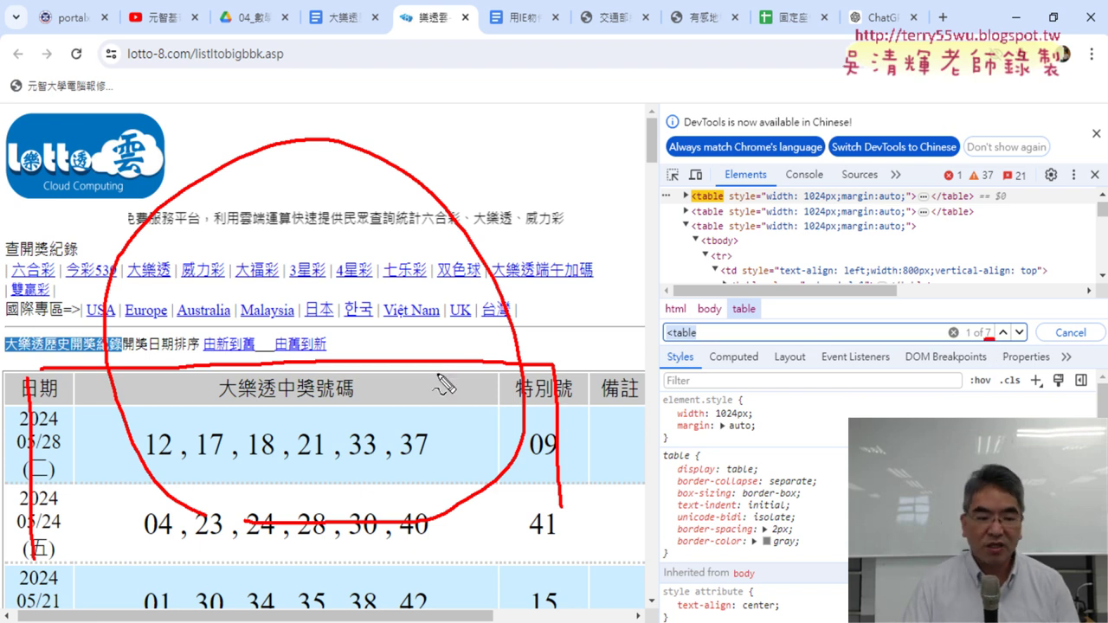
pyautogui.press('Escape')
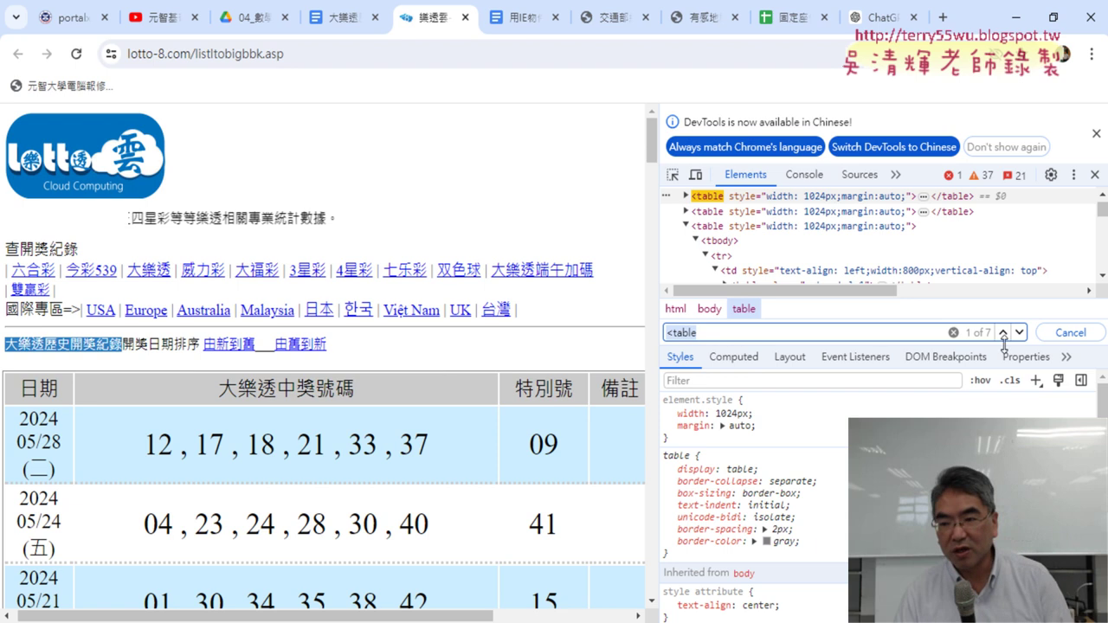
# Step to match 5 of 7, table.auto-style4, and outline it and the match counter in red.
pyautogui.click(1022, 336)
pyautogui.click(1022, 336)
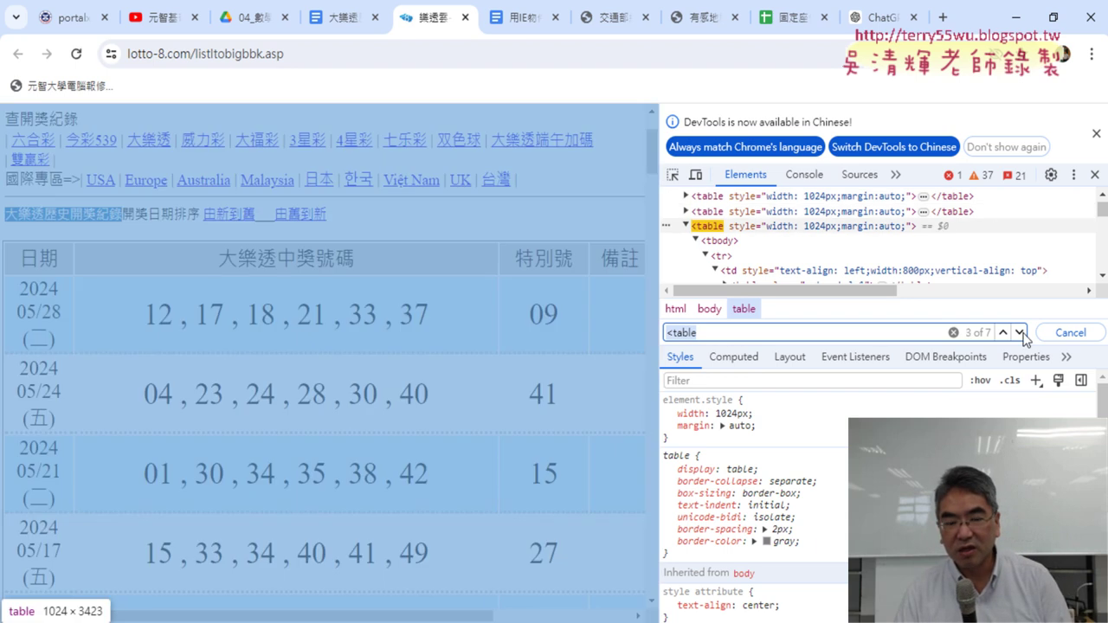
pyautogui.click(1021, 336)
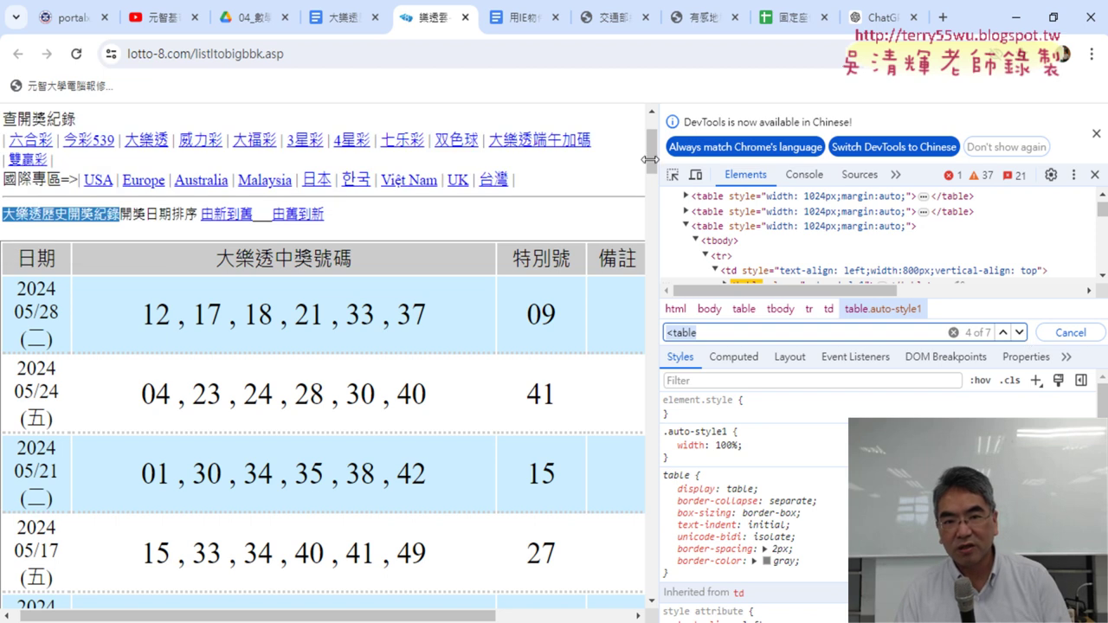
pyautogui.click(1021, 333)
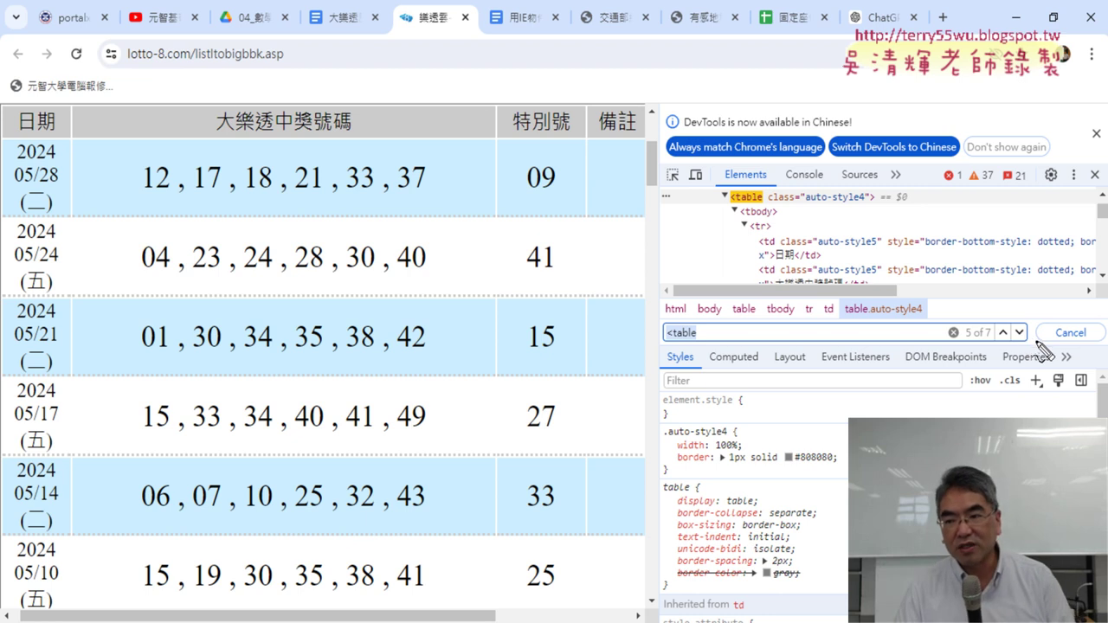
pyautogui.moveTo(1022, 325); pyautogui.dragTo(1039, 348)
pyautogui.moveTo(972, 322); pyautogui.dragTo(968, 342)
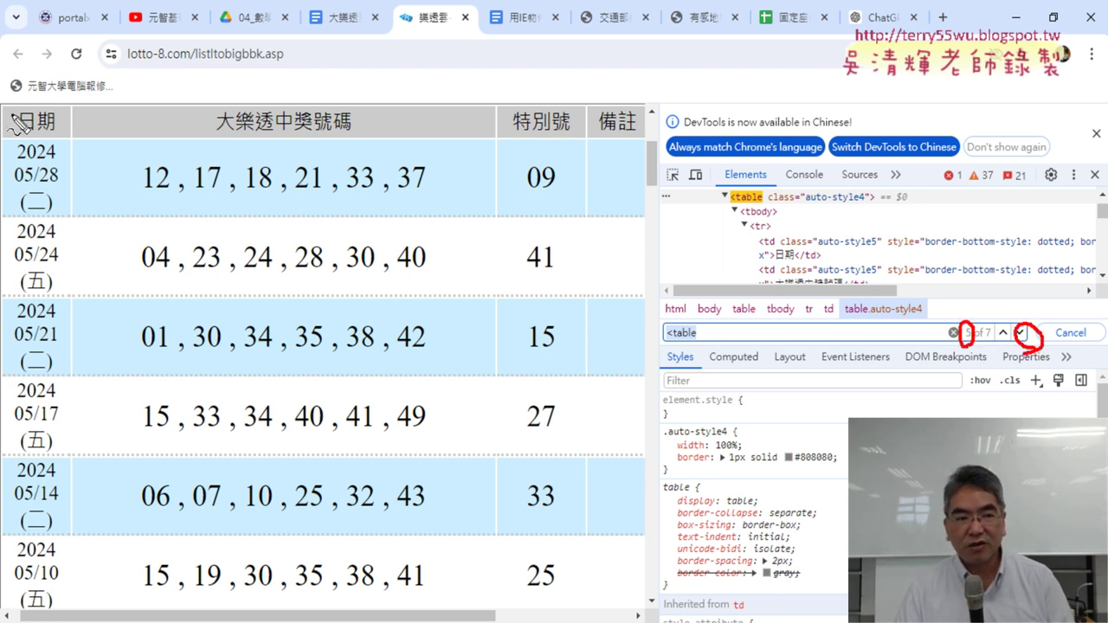
pyautogui.moveTo(7, 114); pyautogui.dragTo(6, 414)
pyautogui.moveTo(39, 100)
pyautogui.mouseDown()
pyautogui.moveTo(651, 350)
pyautogui.moveTo(708, 336)
pyautogui.mouseUp()
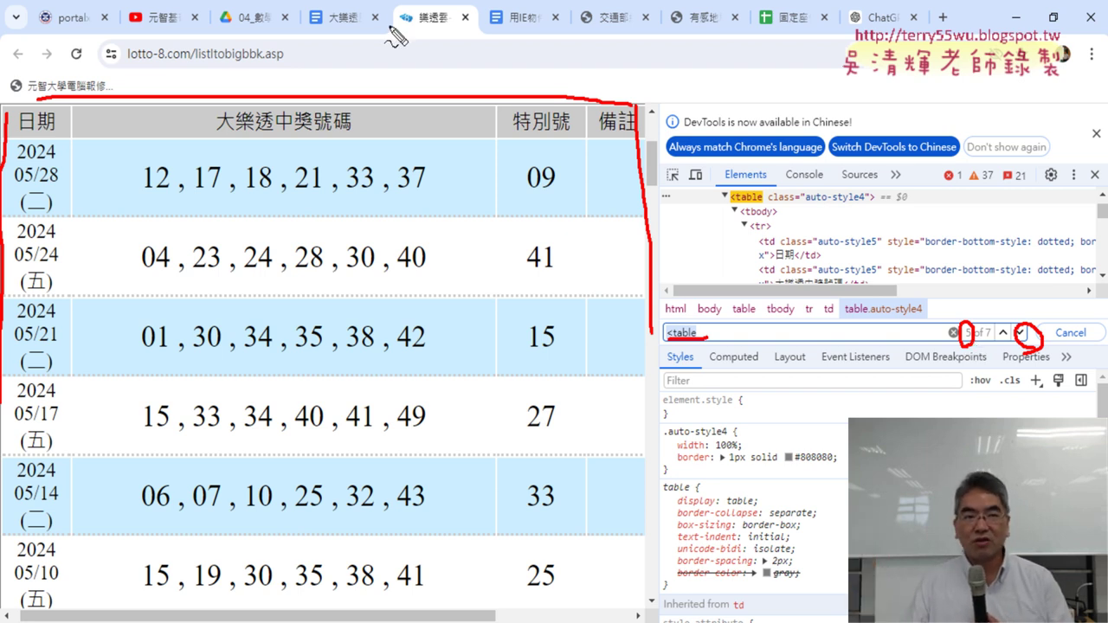
# Underline the lotto-8 page address, clear the marks, and select the whole URL.
pyautogui.moveTo(119, 63); pyautogui.dragTo(321, 62)
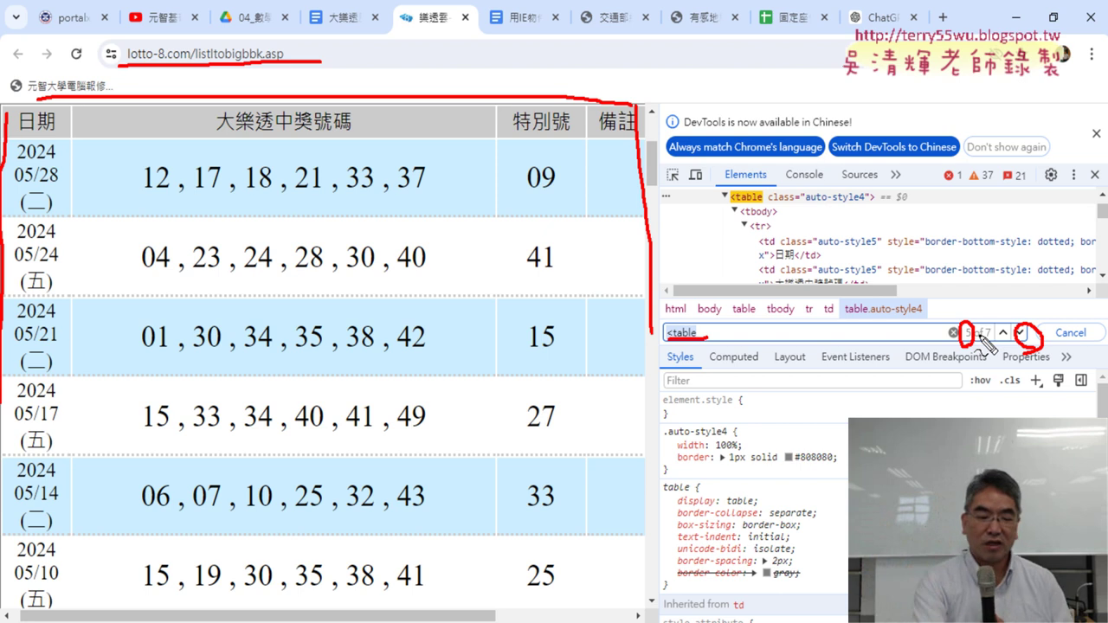
pyautogui.press('Escape')
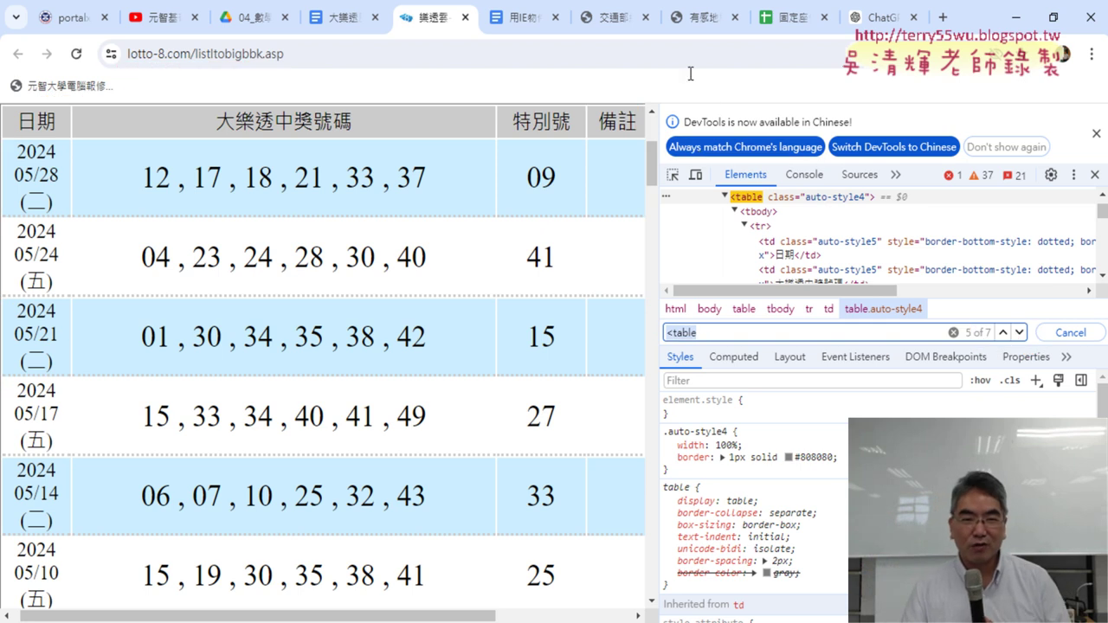
pyautogui.click(312, 57)
pyautogui.rightClick(245, 66)
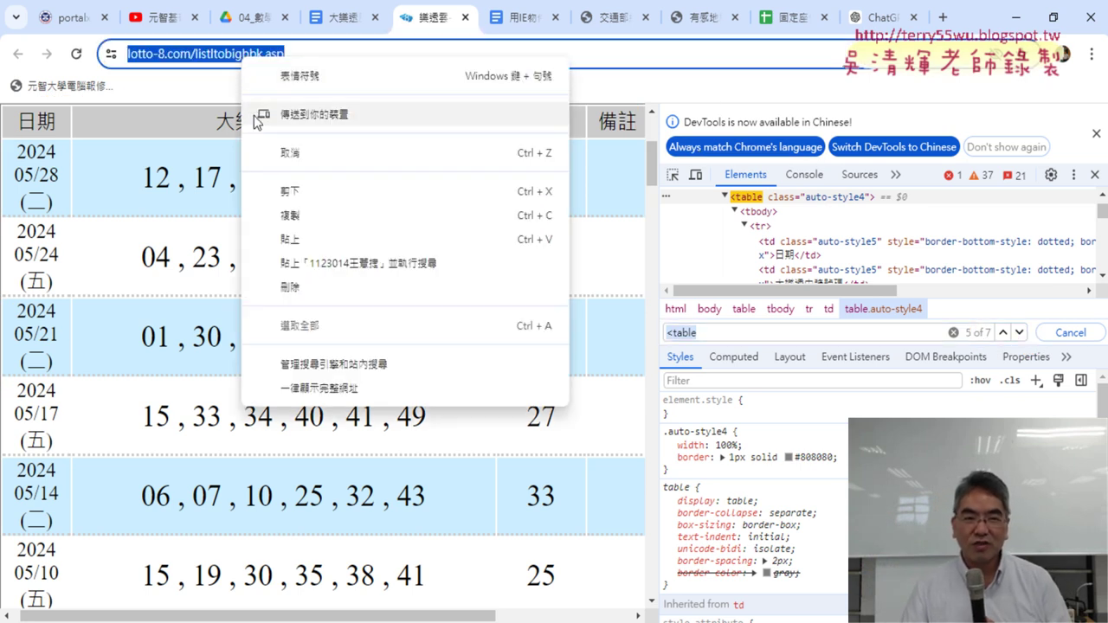
pyautogui.click(303, 218)
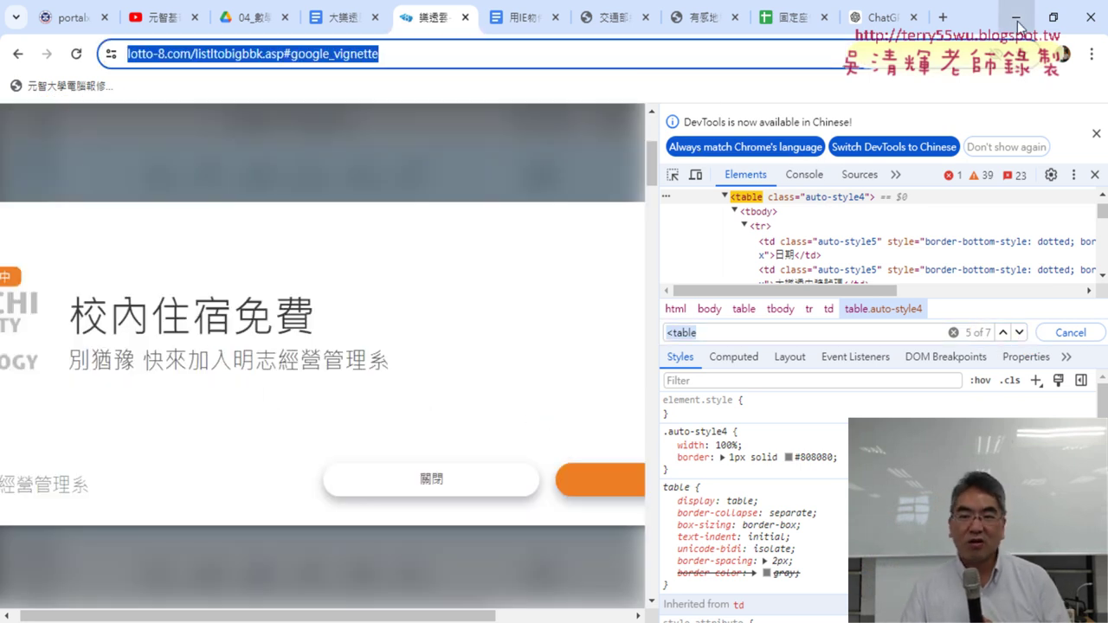
pyautogui.click(1018, 24)
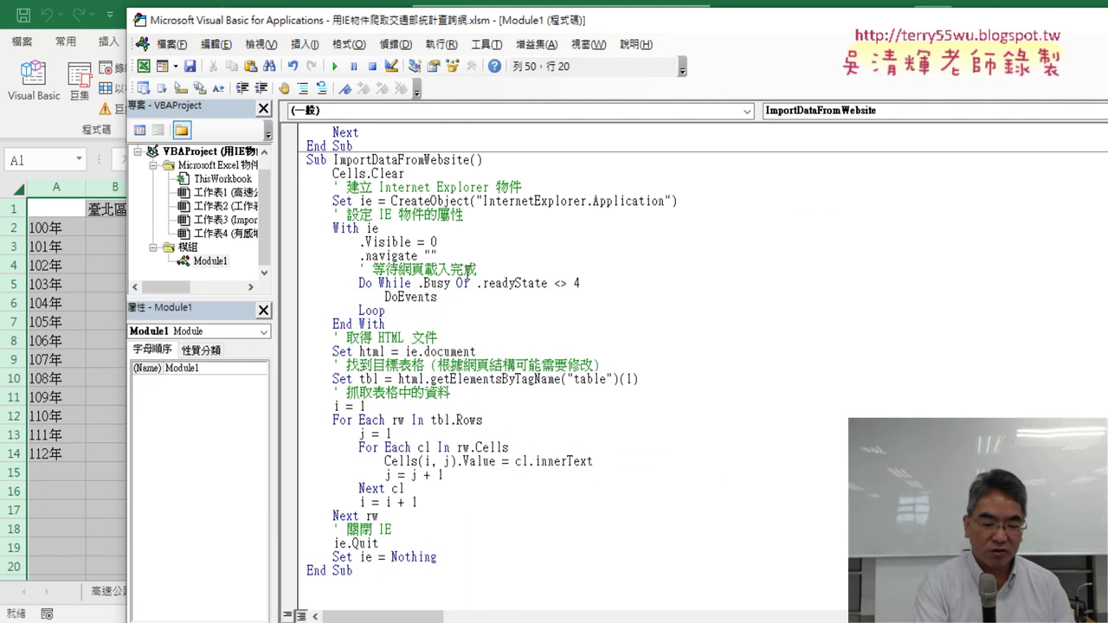
pyautogui.hotkey('ctrl', 'v')
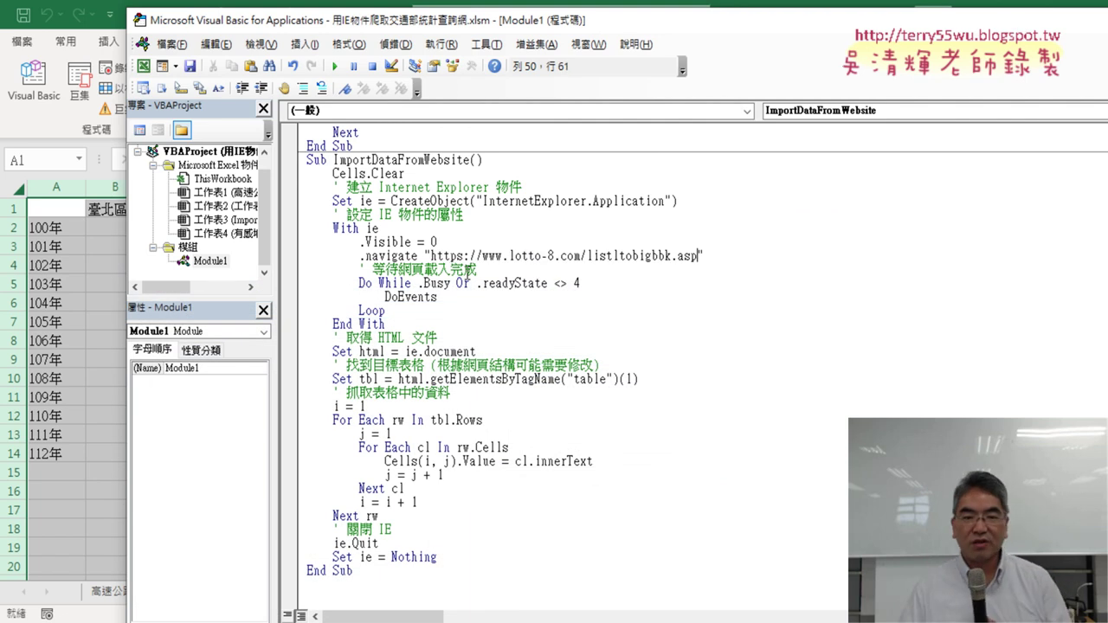
pyautogui.moveTo(363, 256); pyautogui.dragTo(685, 262)
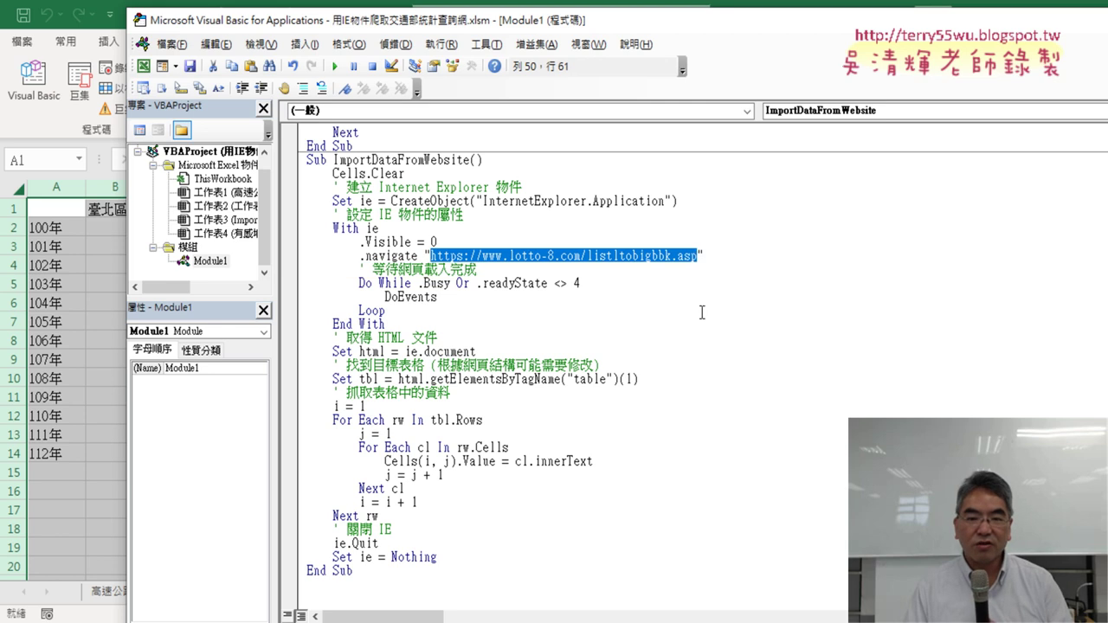
pyautogui.moveTo(574, 379); pyautogui.dragTo(603, 381)
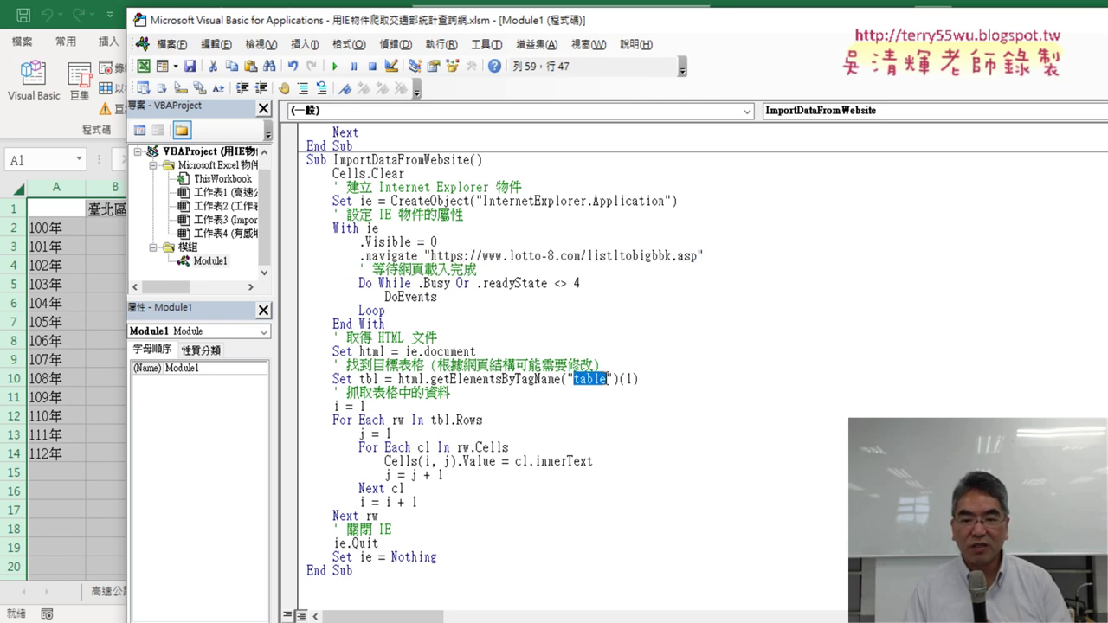
pyautogui.doubleClick(628, 379)
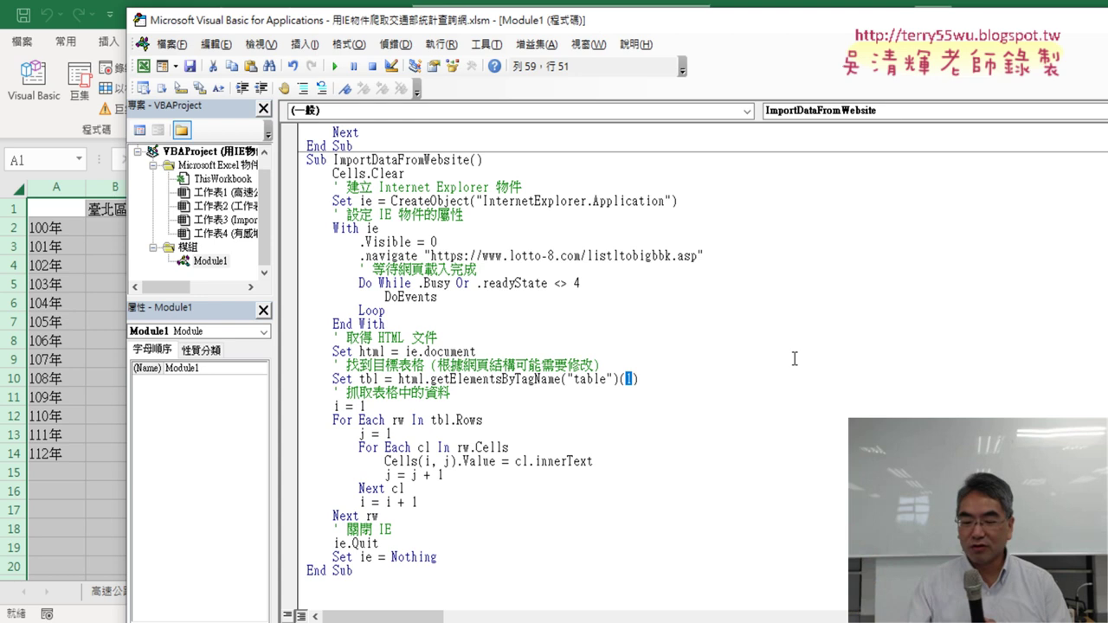
# Change the getElementsByTagName("table") index to 4, replacing the trial value 5.
pyautogui.write('5')
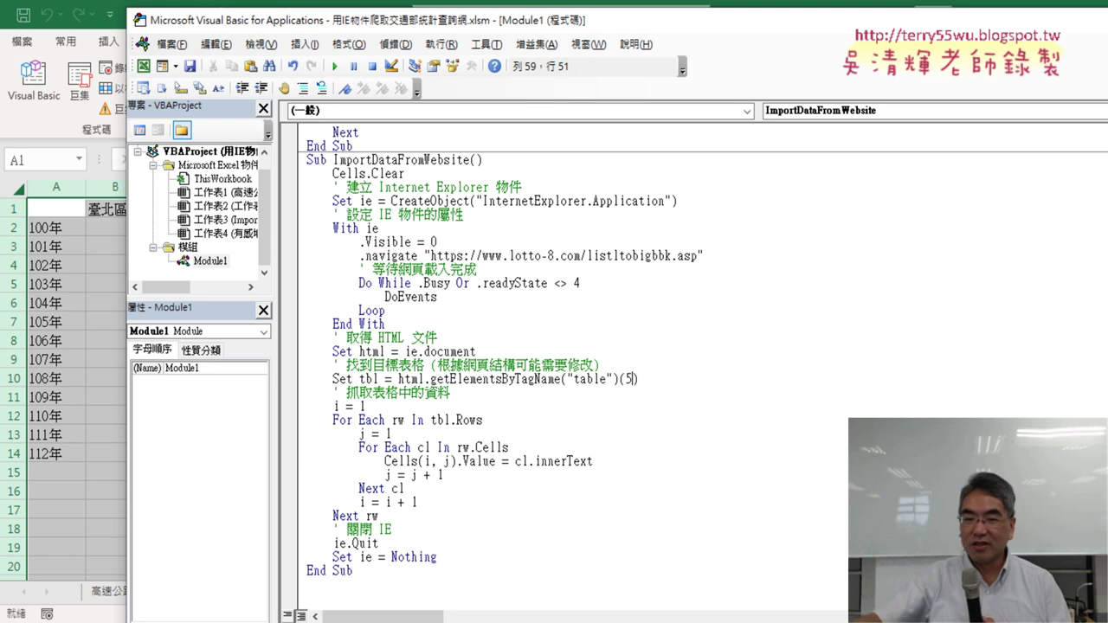
pyautogui.press('BackSpace')
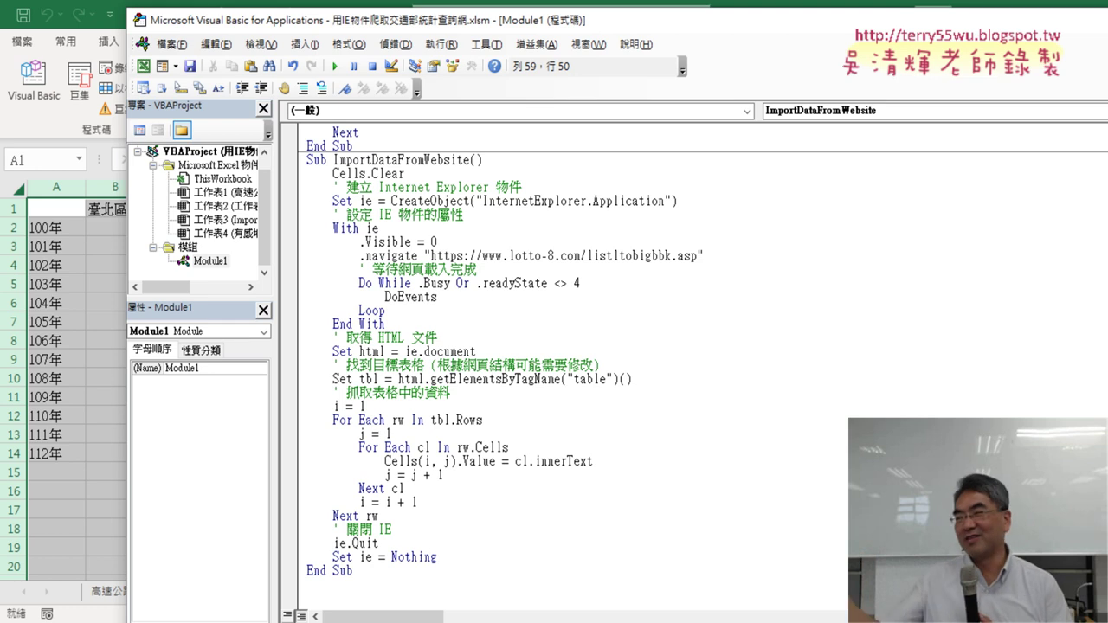
pyautogui.write('4')
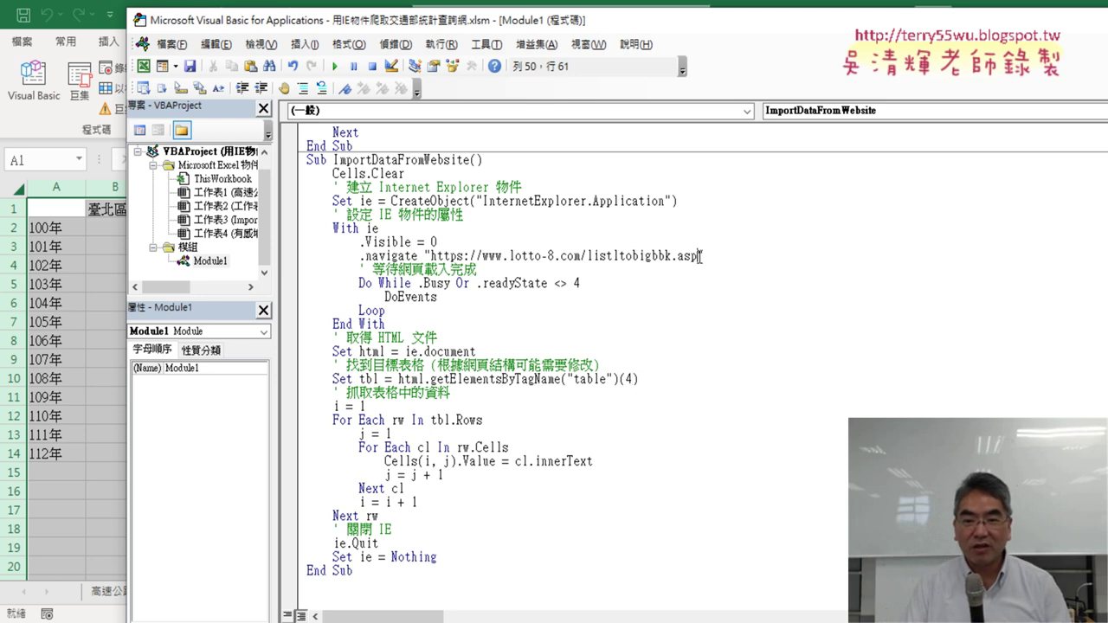
# Highlight the lotto-8 URL and table index 4, then move the editor right to reveal the worksheet.
pyautogui.moveTo(701, 257); pyautogui.dragTo(434, 256)
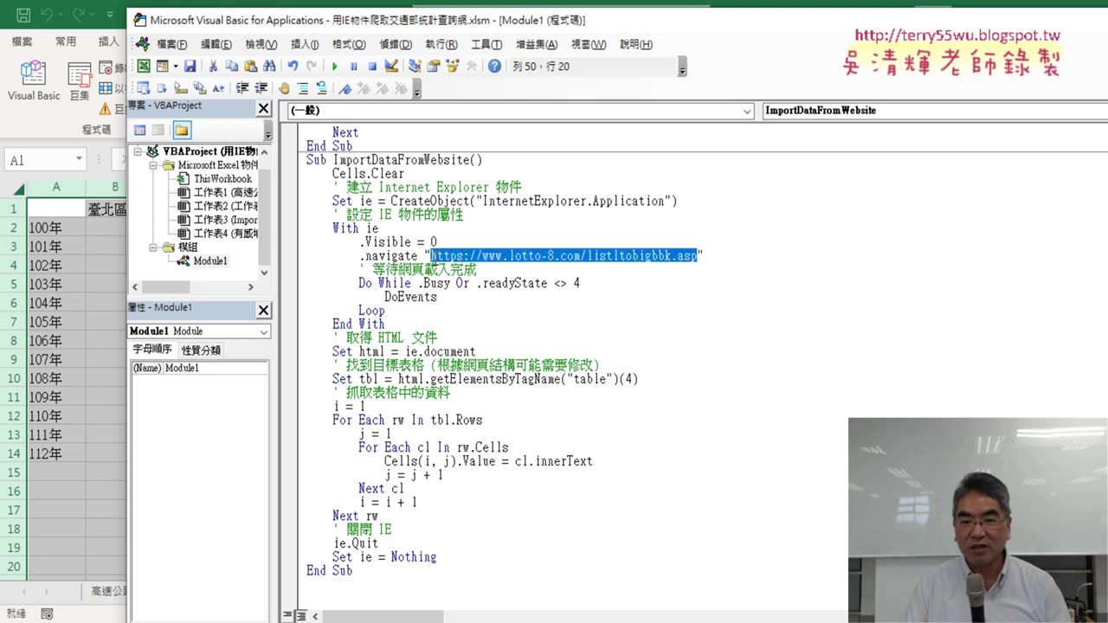
pyautogui.doubleClick(631, 379)
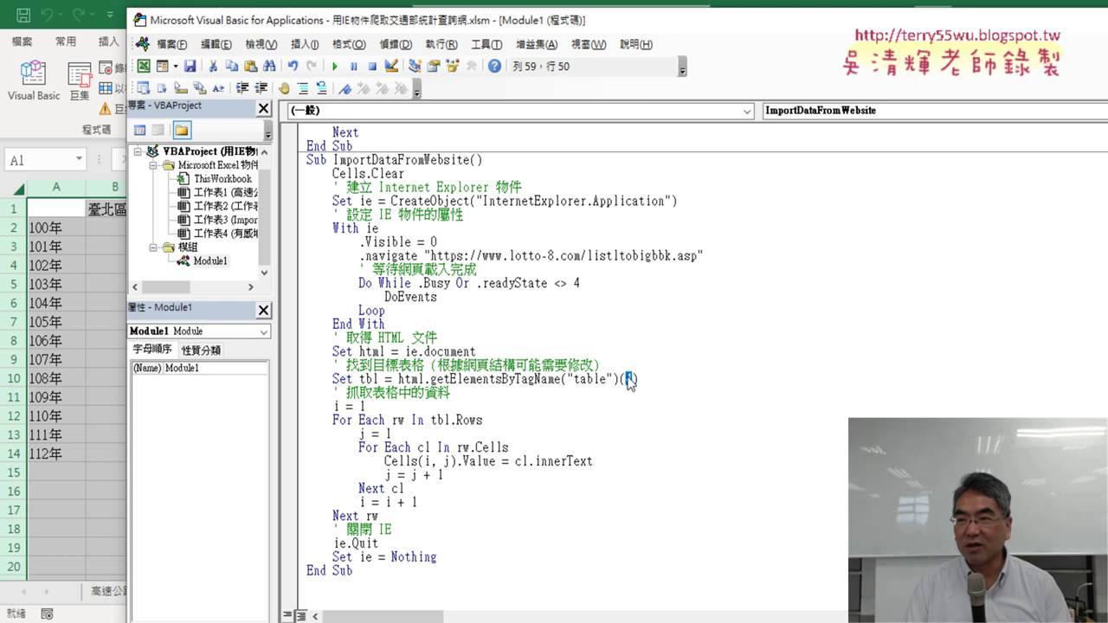
pyautogui.moveTo(514, 26); pyautogui.dragTo(726, 24)
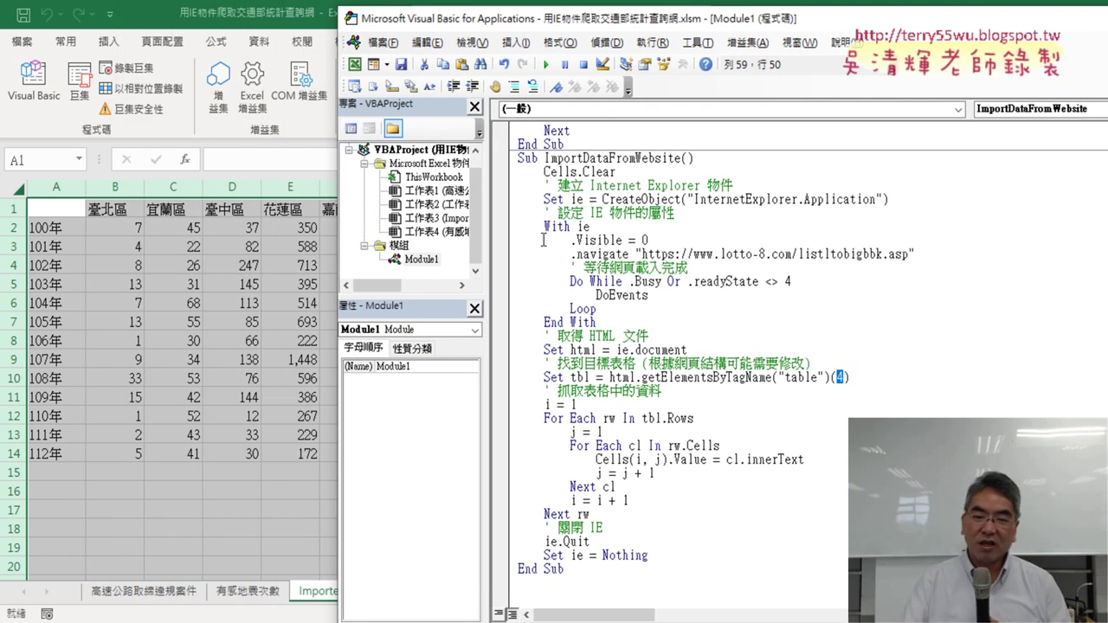
# Close the ad covering the lottery results page in Chrome and minimize the browser.
pyautogui.hotkey('alt', 'Tab')
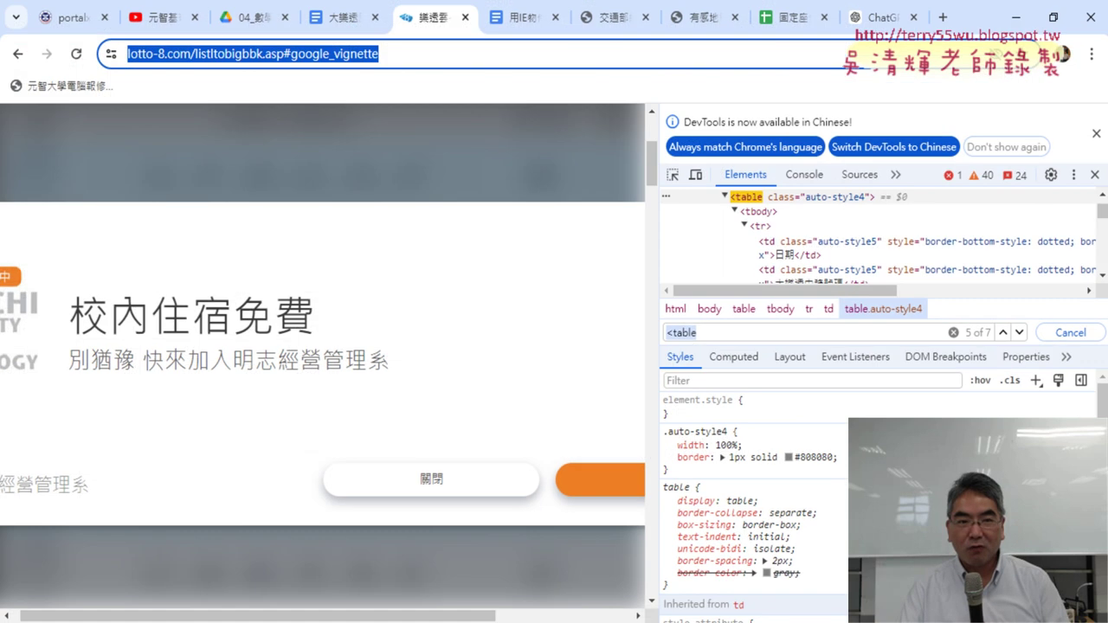
pyautogui.click(17, 54)
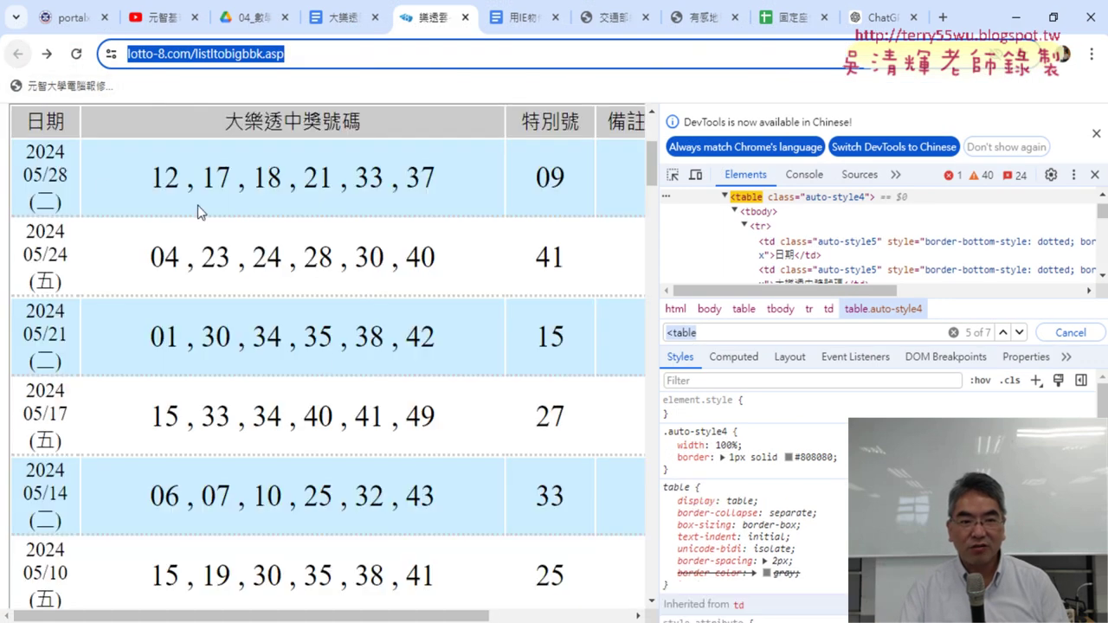
pyautogui.click(1012, 19)
# Point out the hidden-browser setting line and run the ImportDataFromWebsite macro.
pyautogui.click(632, 378)
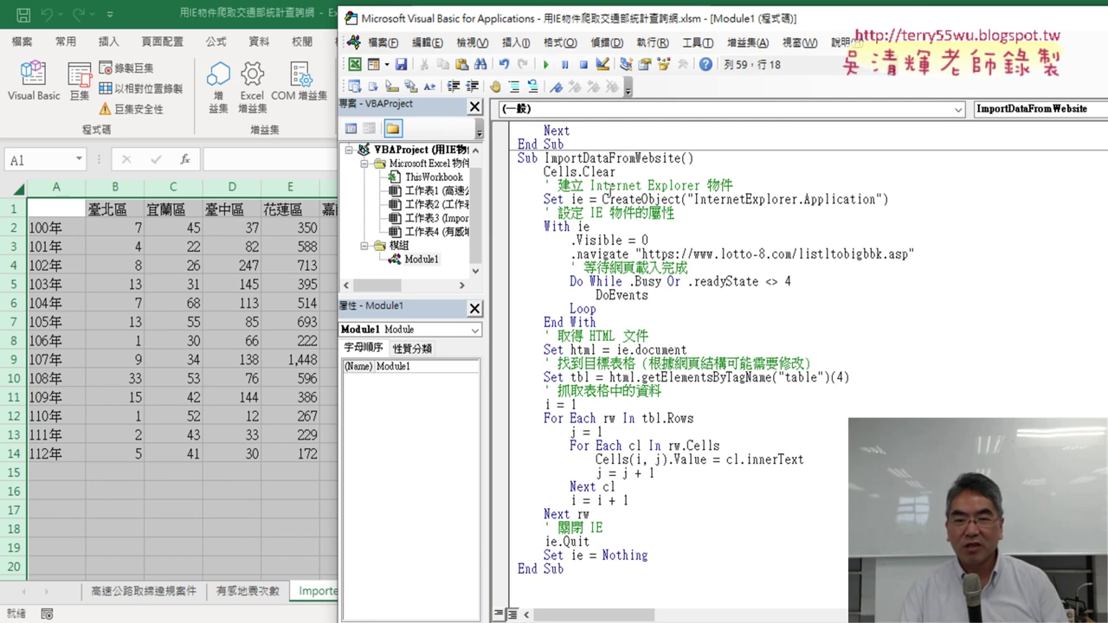
pyautogui.moveTo(662, 240); pyautogui.dragTo(571, 241)
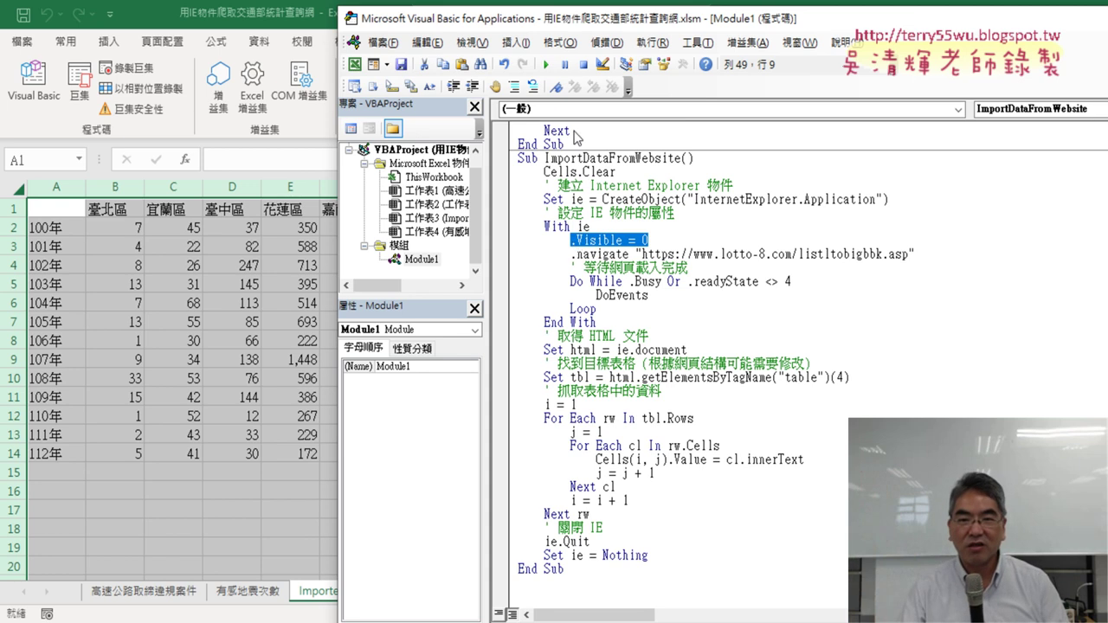
pyautogui.click(622, 214)
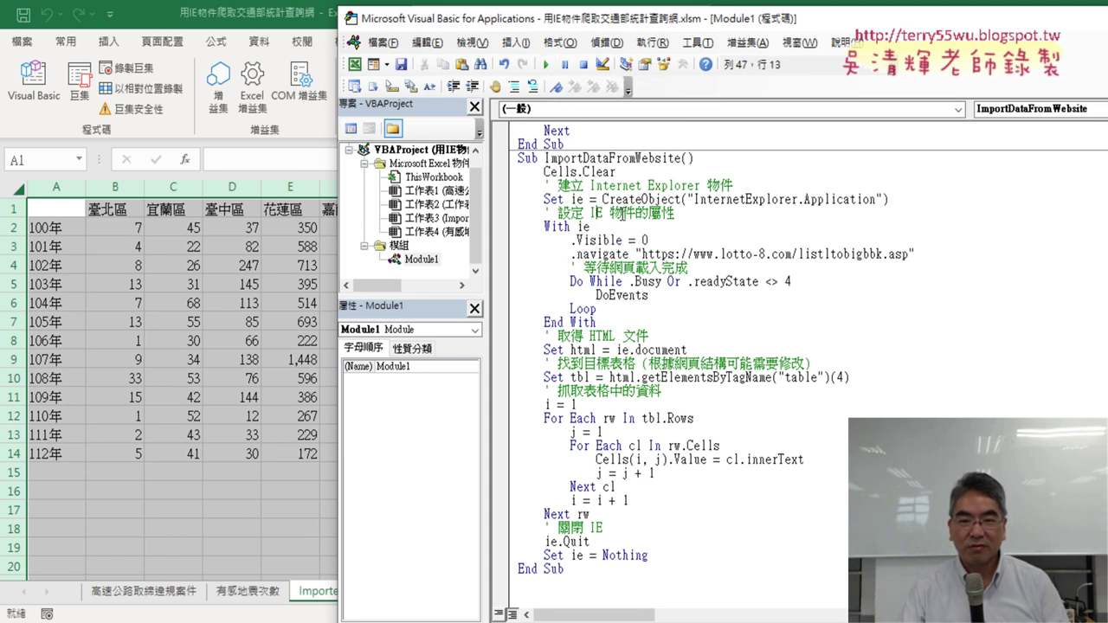
pyautogui.click(547, 64)
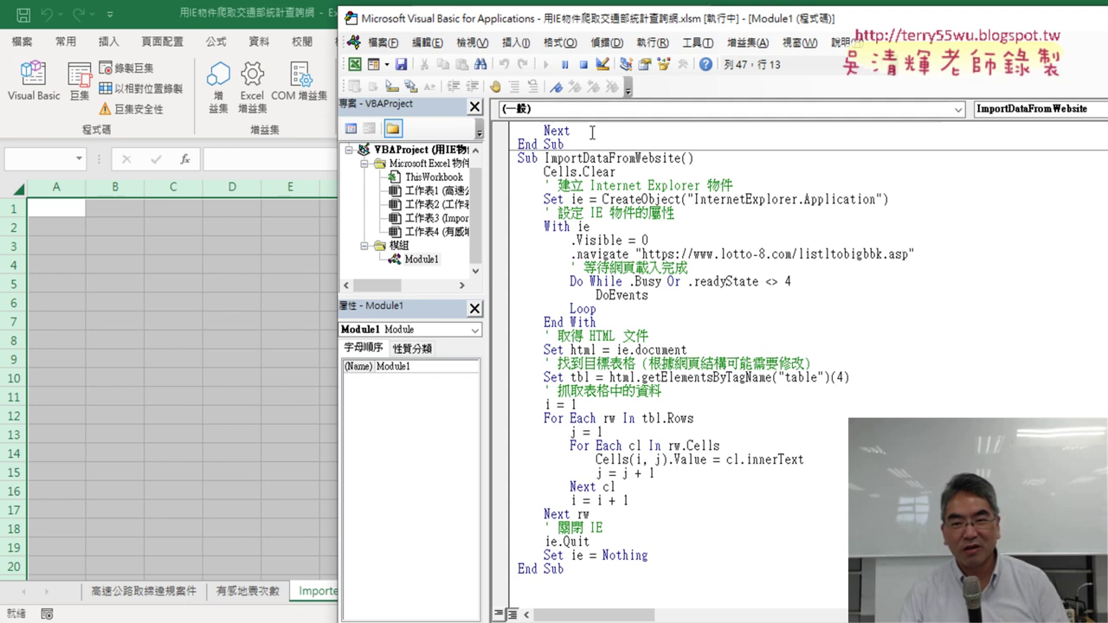
# Bring the Imported Data sheet forward and autofit column B to show the full winning numbers.
pyautogui.moveTo(669, 27); pyautogui.dragTo(840, 21)
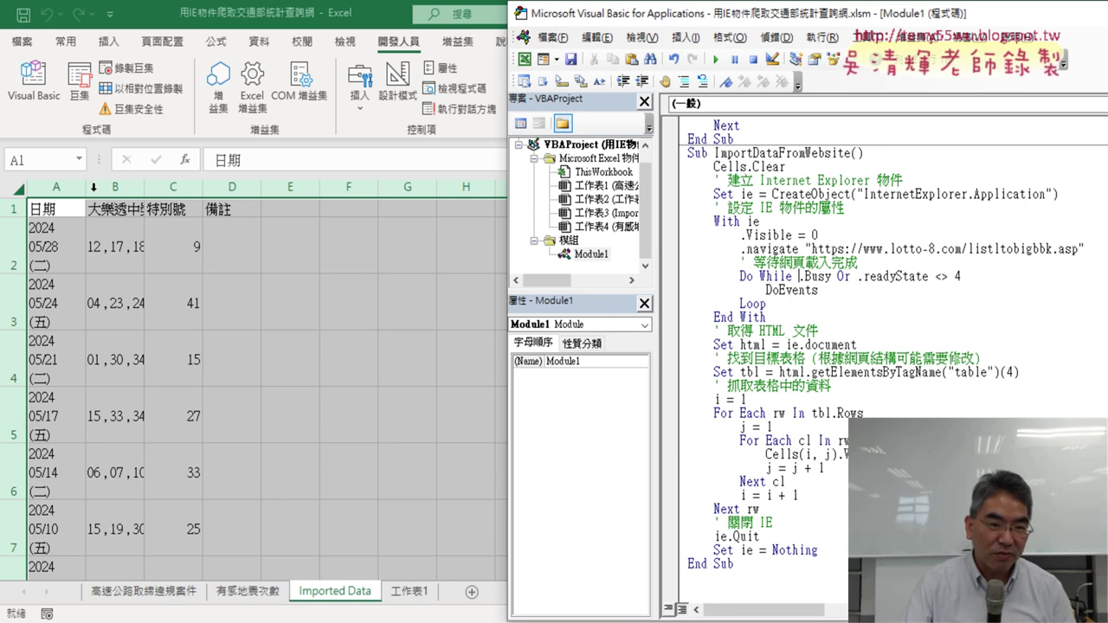
pyautogui.hotkey('alt', 'F11')
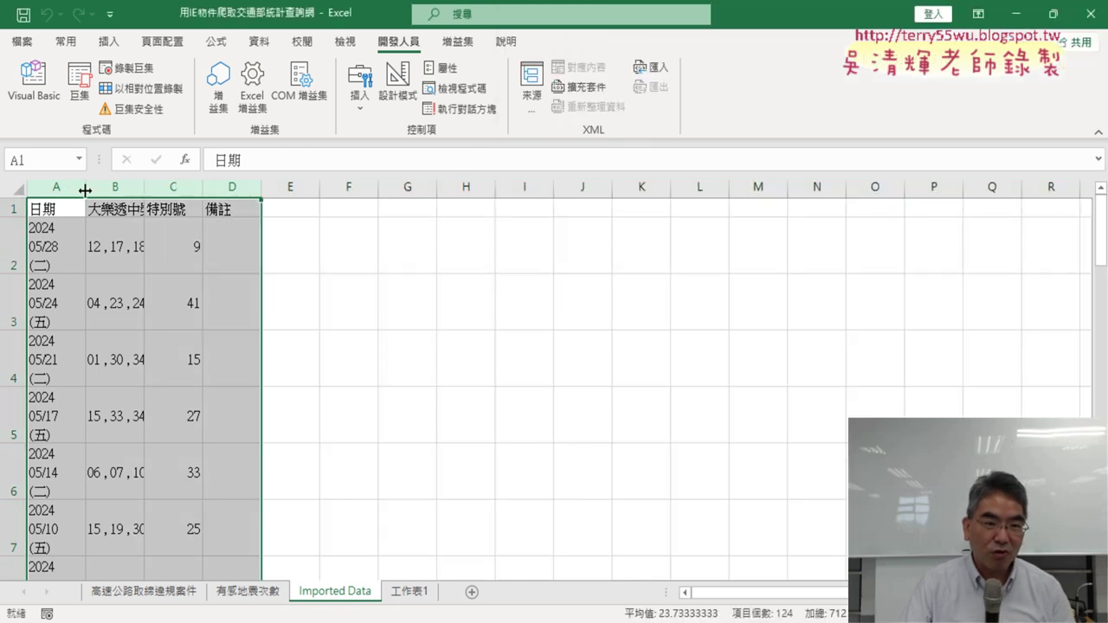
pyautogui.doubleClick(86, 186)
pyautogui.click(33, 82)
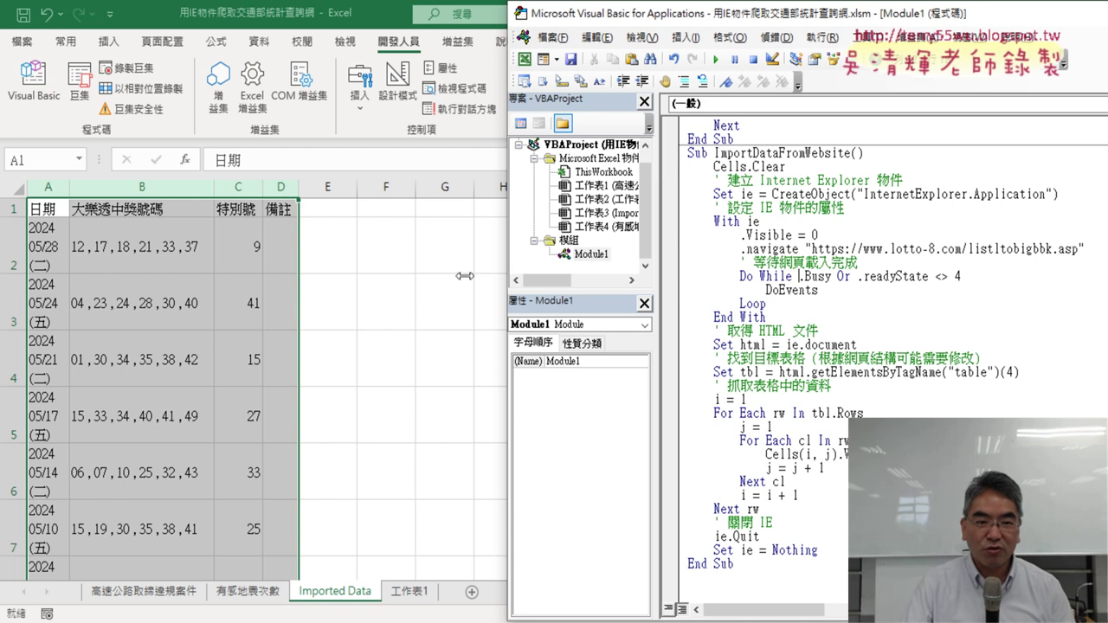
# Insert a Columns.AutoFit line after Set ie = Nothing, completing it from IntelliSense.
pyautogui.click(834, 553)
pyautogui.press('Return')
pyautogui.write('col')
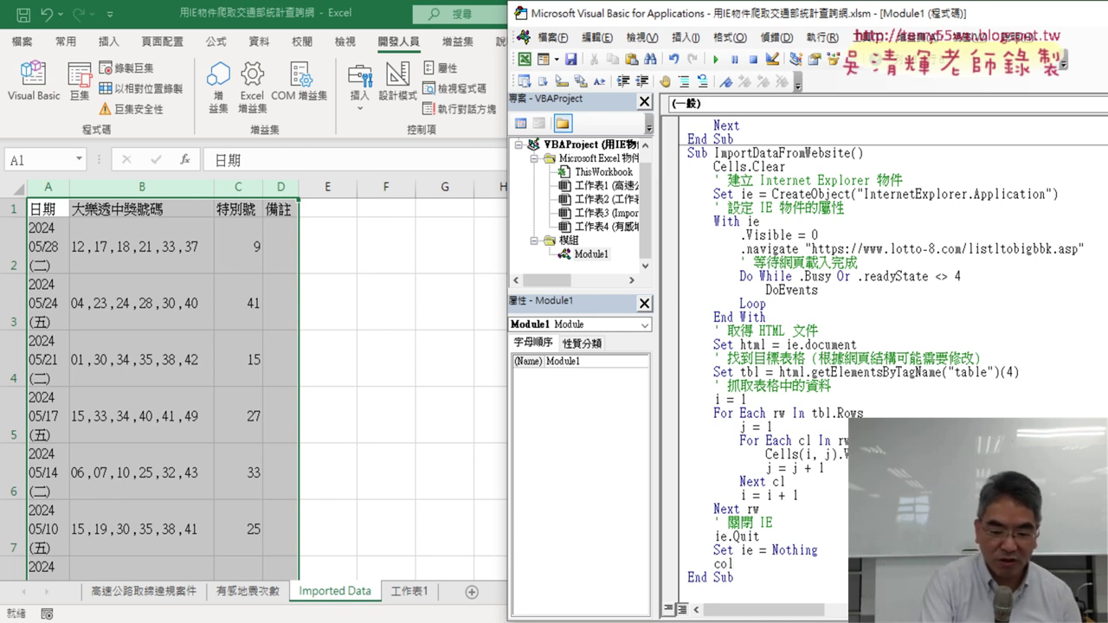
pyautogui.write('umns')
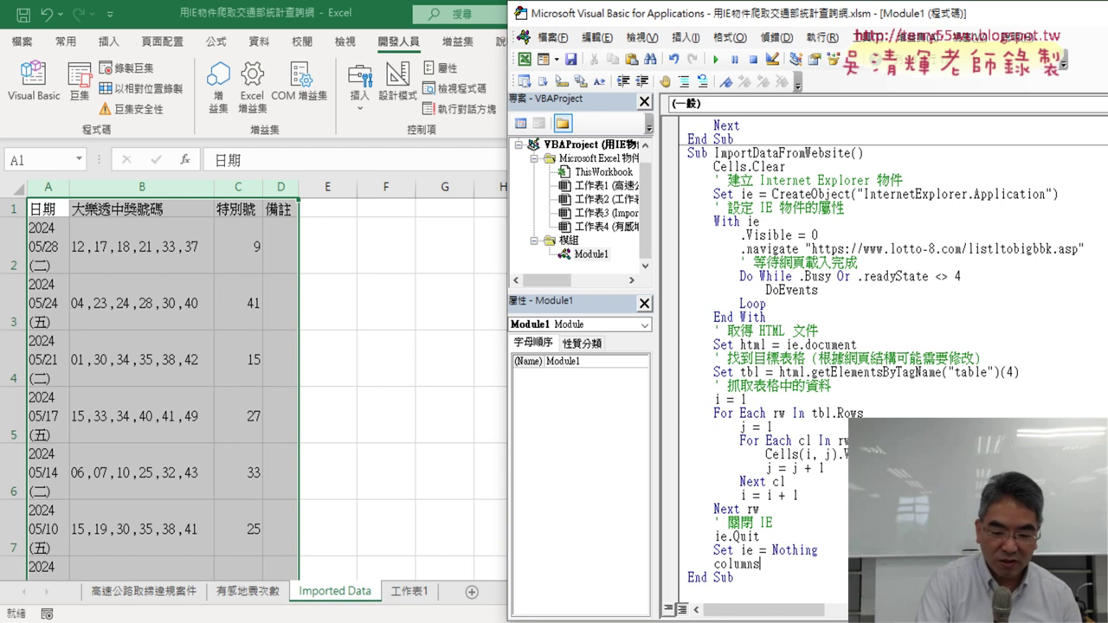
pyautogui.write('.a')
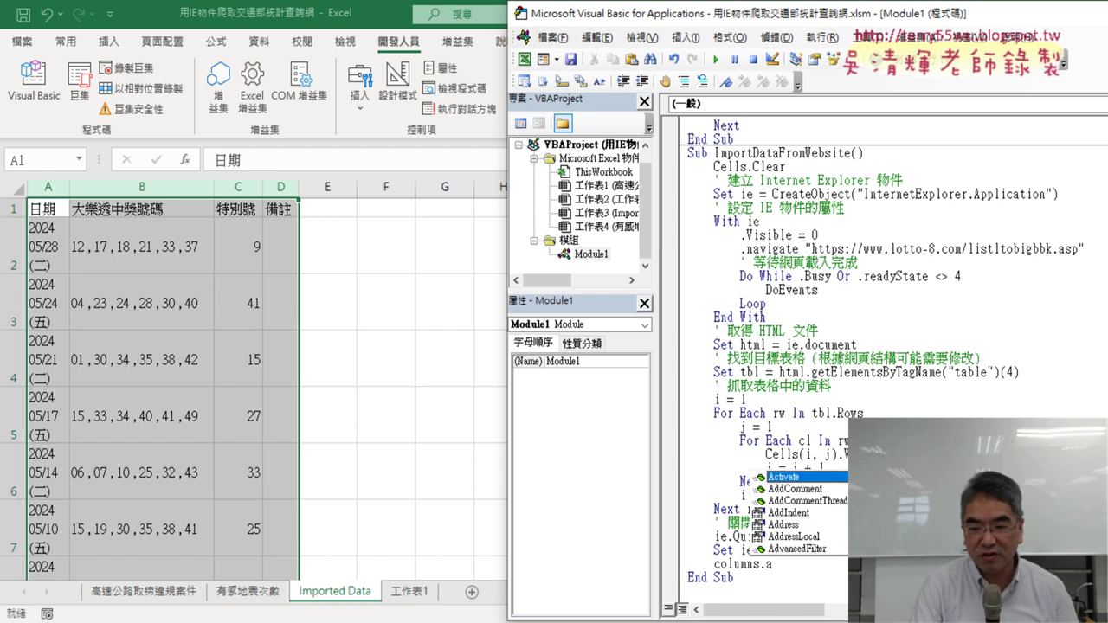
pyautogui.press('Down')
pyautogui.press('Down')
pyautogui.write('u')
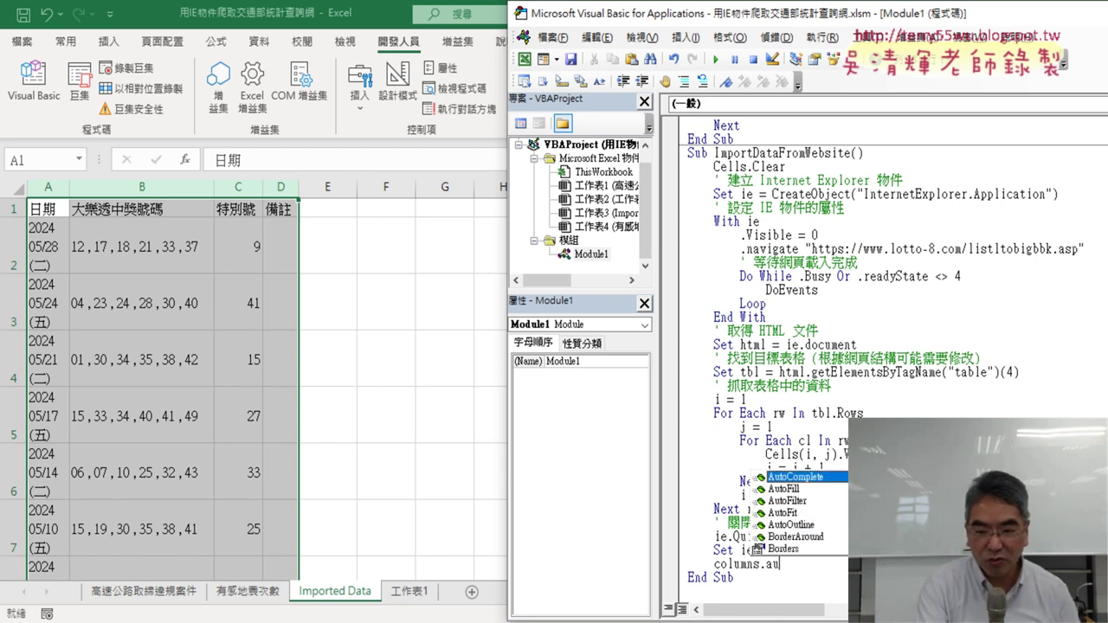
pyautogui.press('Down')
pyautogui.press('Down')
pyautogui.press('Down')
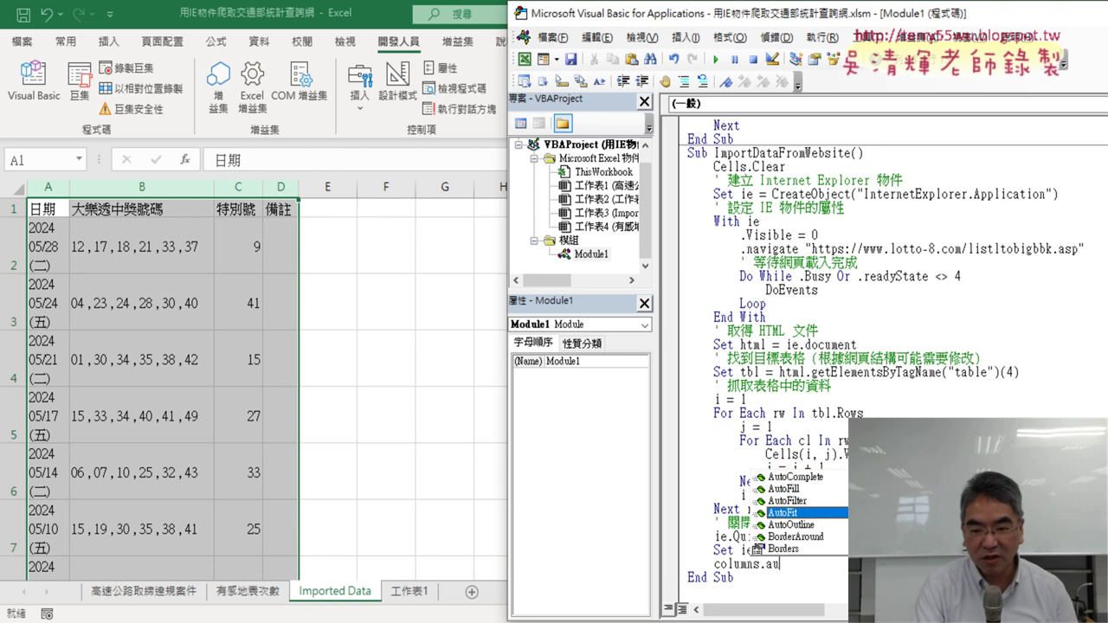
pyautogui.press('Tab')
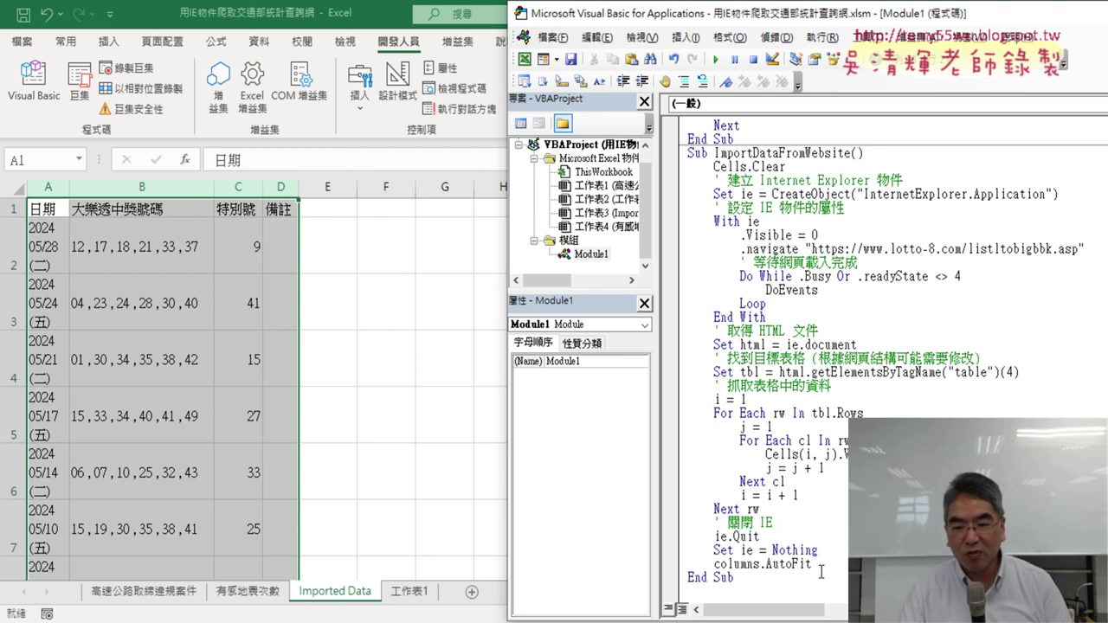
pyautogui.moveTo(820, 571); pyautogui.dragTo(736, 579)
pyautogui.click(736, 578)
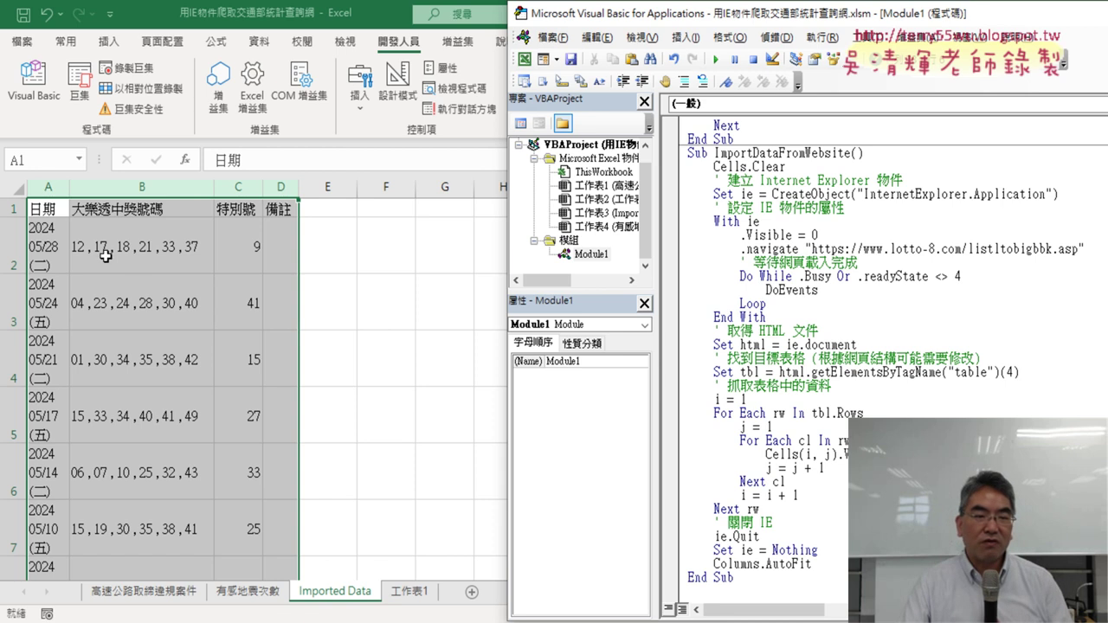
# Review the whole procedure, highlighting the lotto-8 URL and the table index 4.
pyautogui.click(104, 251)
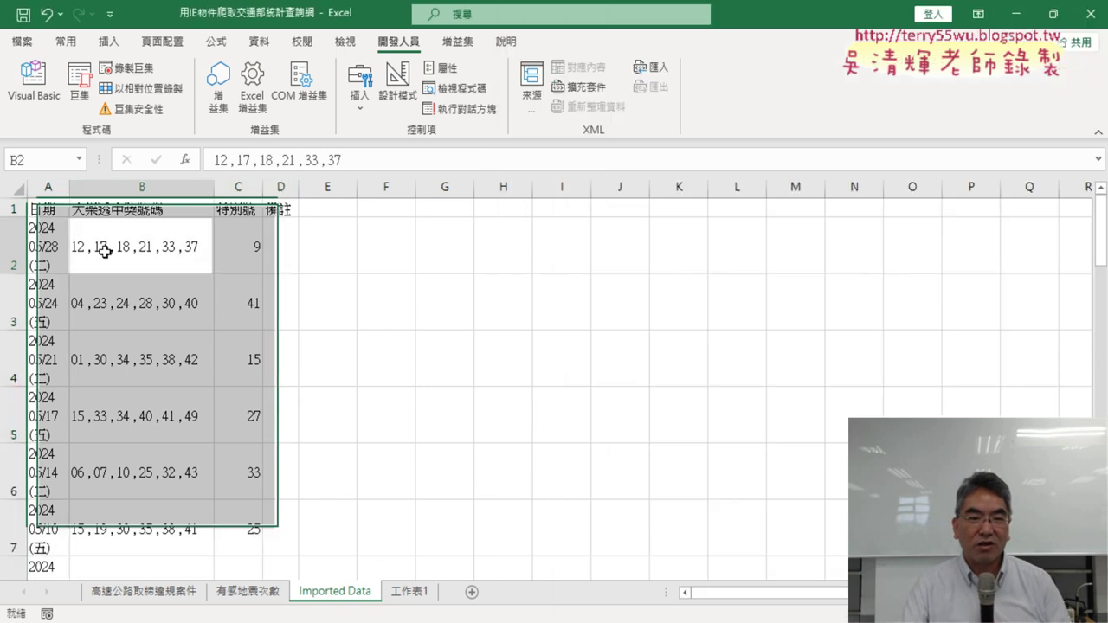
pyautogui.click(33, 83)
pyautogui.scroll(-1, 712, 399)
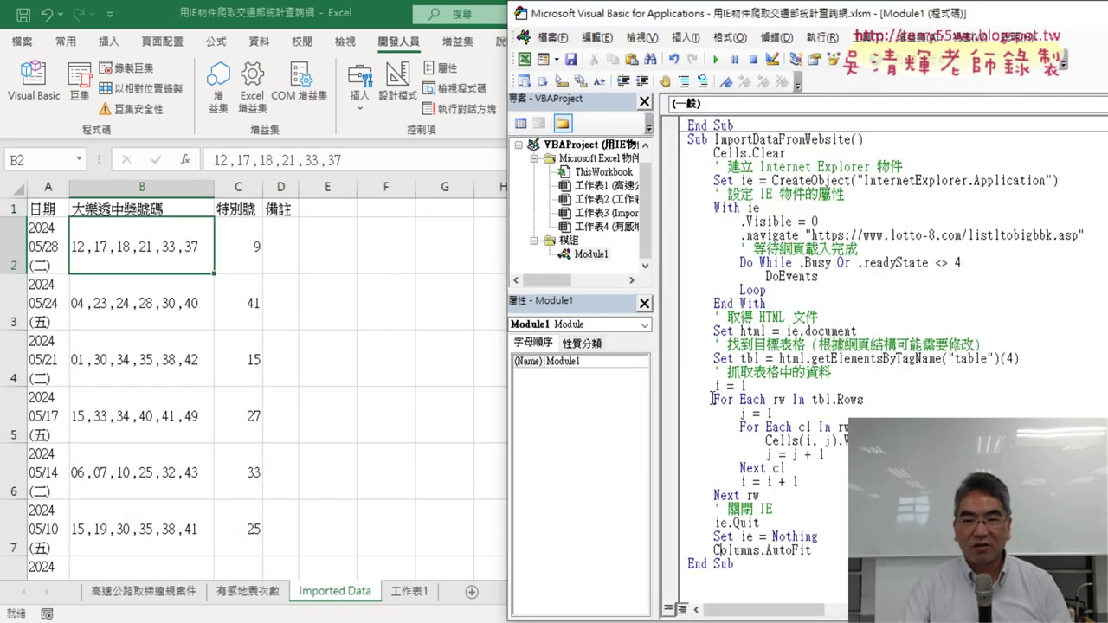
pyautogui.moveTo(749, 572); pyautogui.dragTo(674, 143)
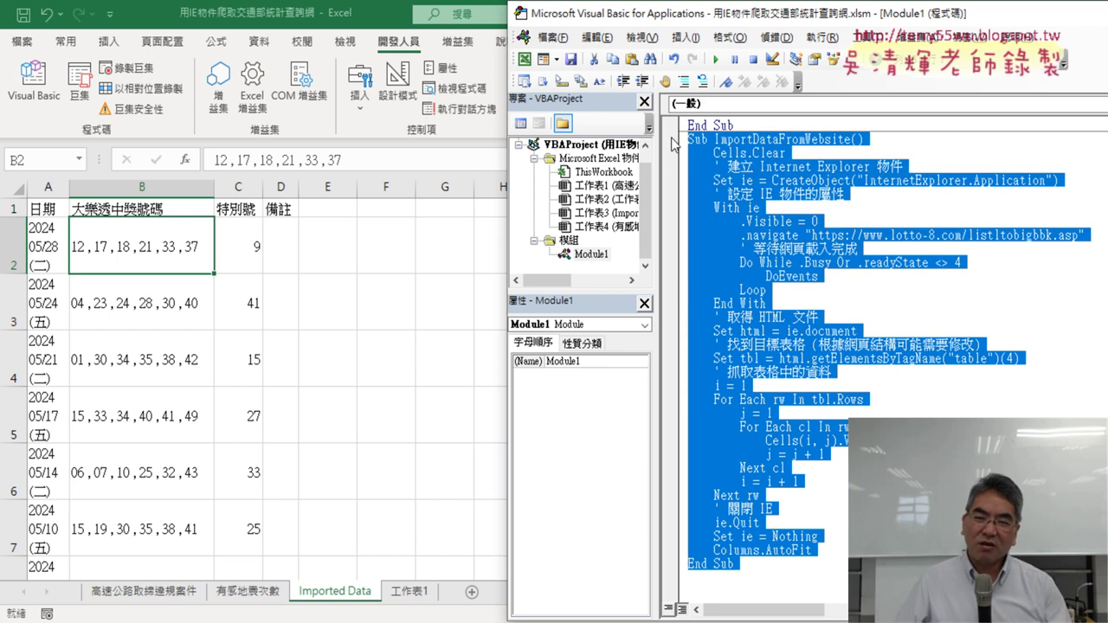
pyautogui.click(840, 242)
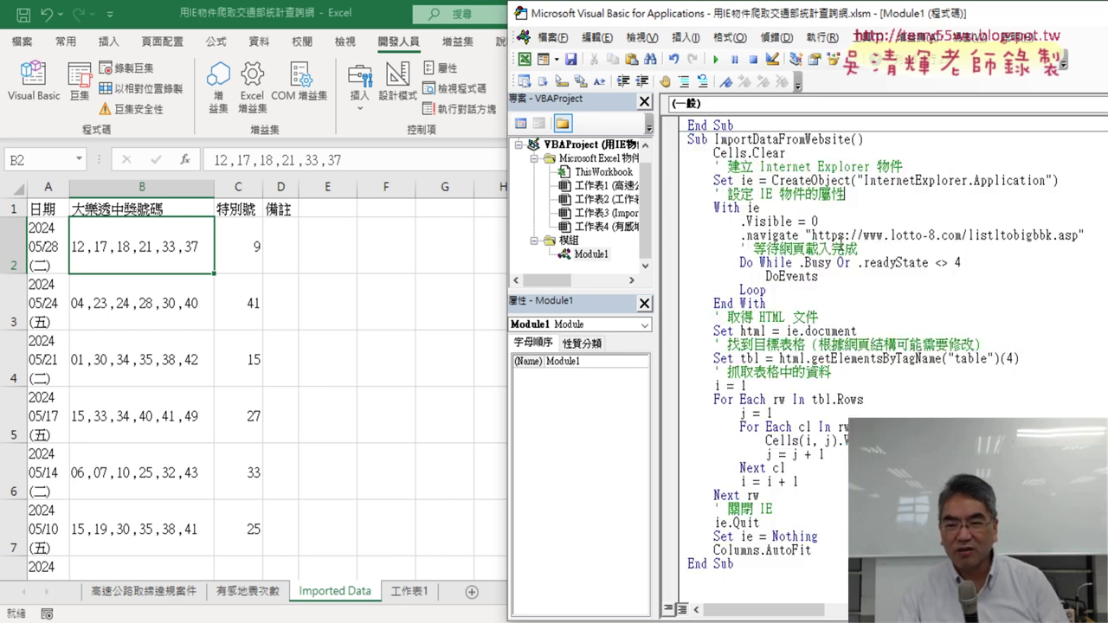
pyautogui.moveTo(816, 235); pyautogui.dragTo(1074, 235)
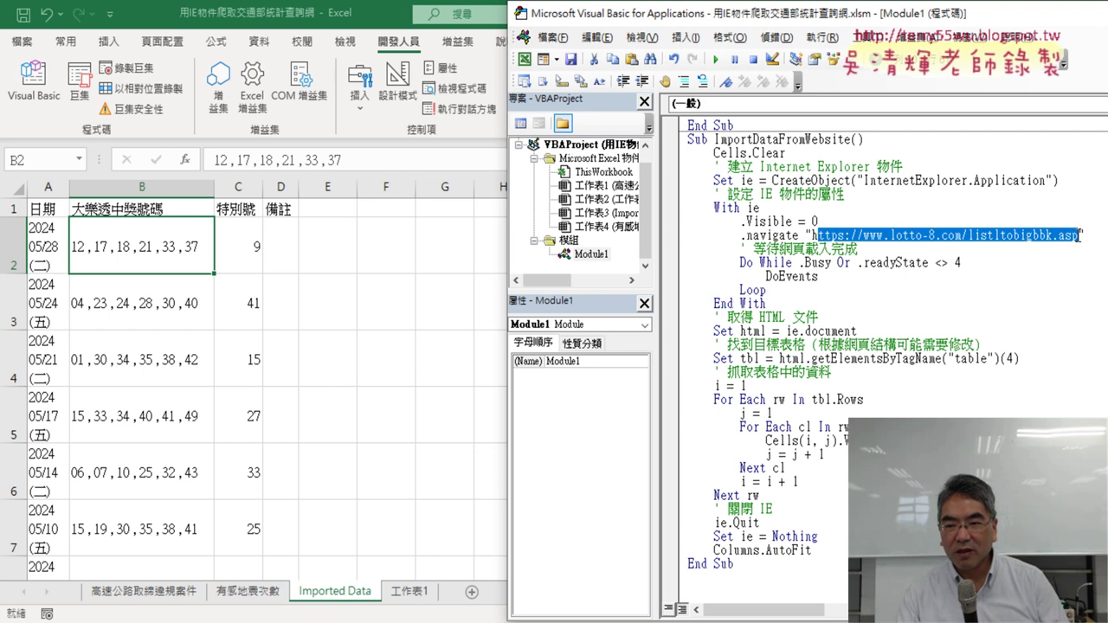
pyautogui.doubleClick(1008, 358)
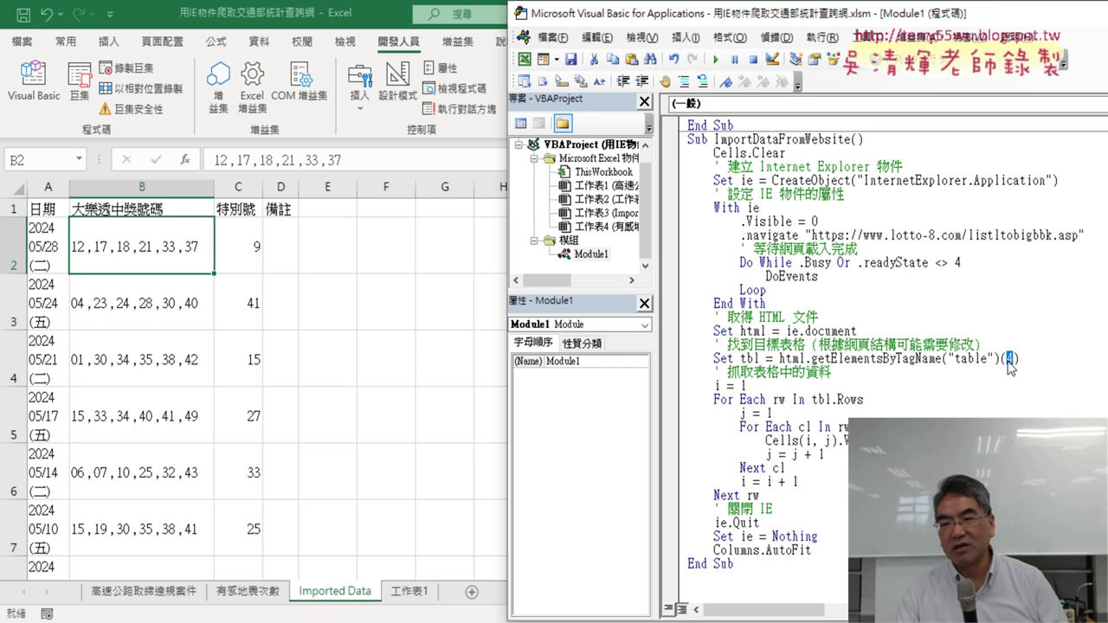